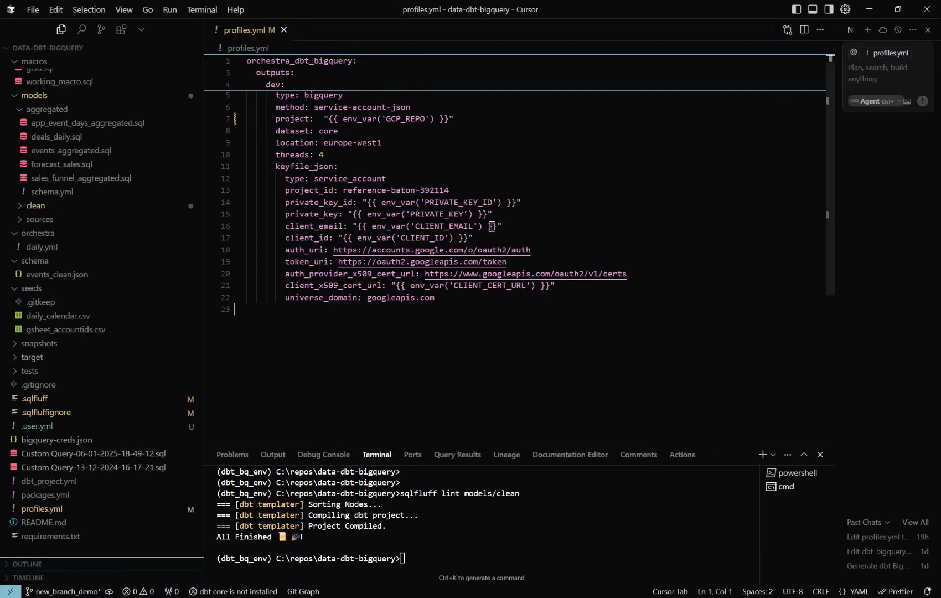
{"action": "scroll", "coordinate": [491, 227], "scroll_direction": "up", "scroll_amount": 1}
- Review the service_account and project values in profiles.yml, glancing at deals_daily.sql in between
{"action": "double_click", "coordinate": [370, 189]}
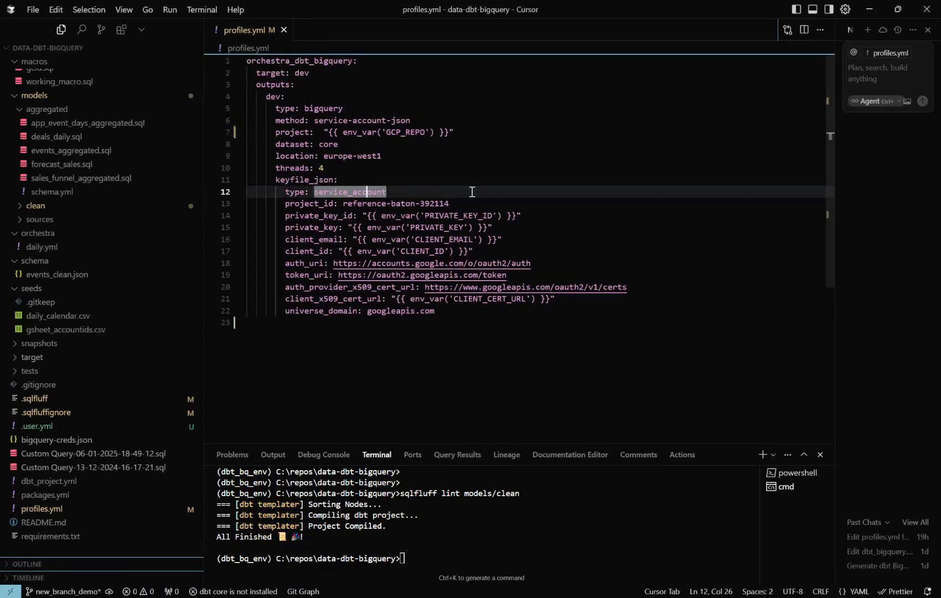
{"action": "left_click", "coordinate": [477, 130]}
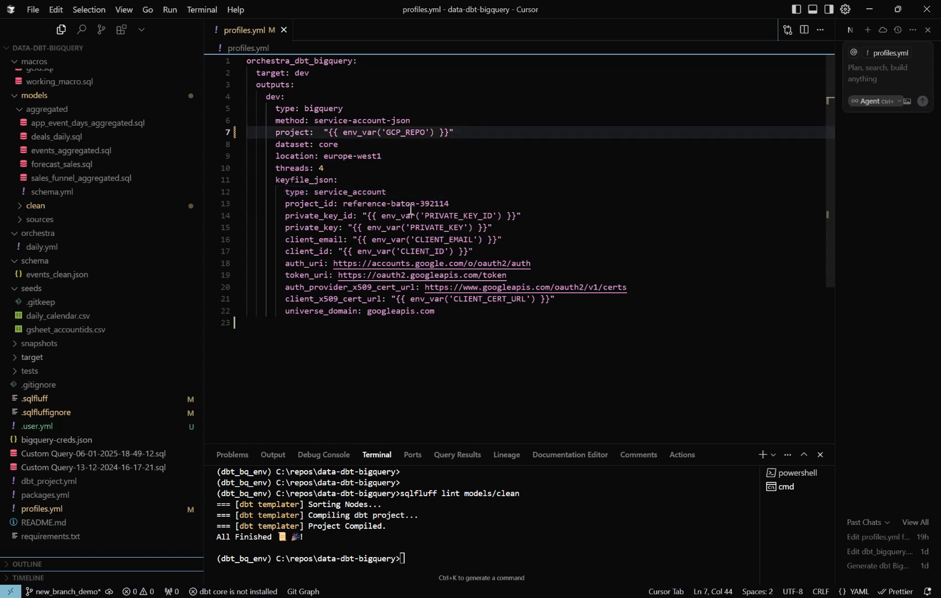
{"action": "left_click", "coordinate": [56, 137]}
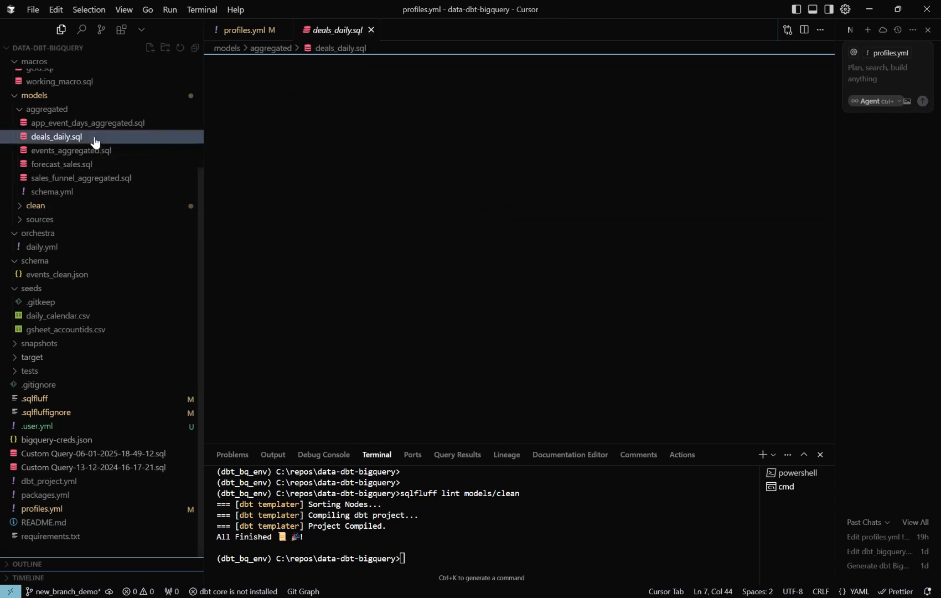
{"action": "scroll", "coordinate": [445, 233], "scroll_direction": "up", "scroll_amount": 3}
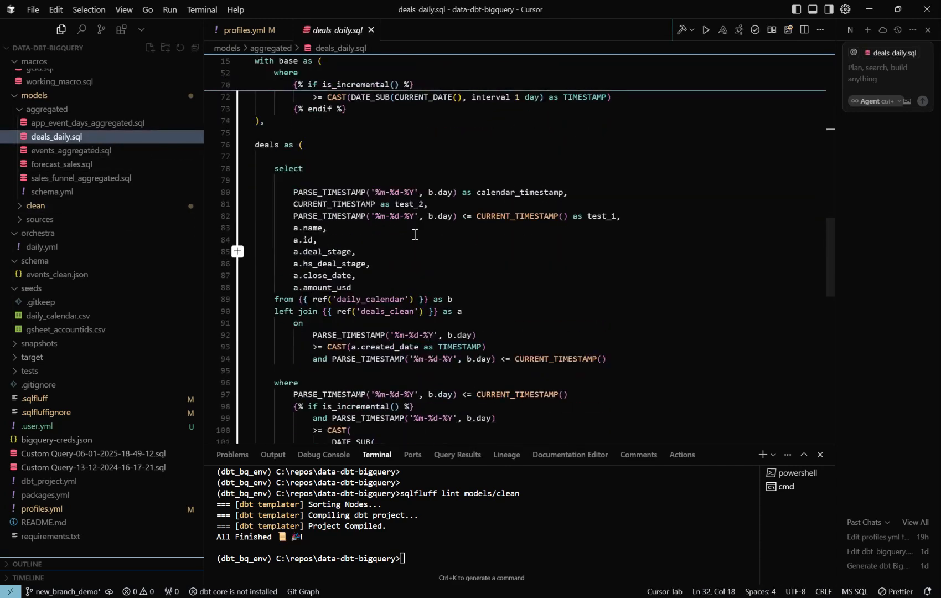
{"action": "scroll", "coordinate": [414, 234], "scroll_direction": "down", "scroll_amount": 5}
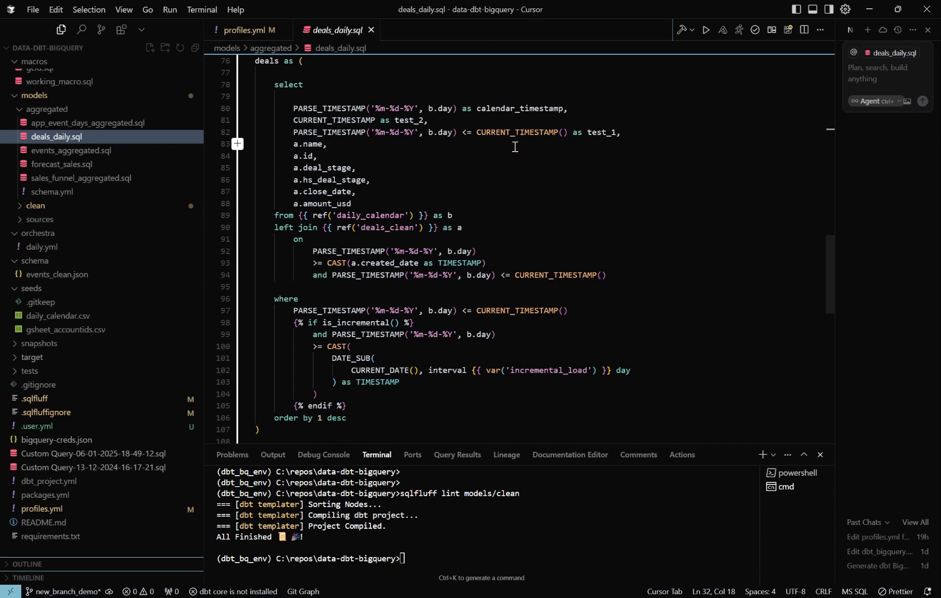
{"action": "scroll", "coordinate": [495, 161], "scroll_direction": "up", "scroll_amount": 4}
{"action": "scroll", "coordinate": [434, 199], "scroll_direction": "up", "scroll_amount": 3}
{"action": "scroll", "coordinate": [434, 198], "scroll_direction": "down", "scroll_amount": 5}
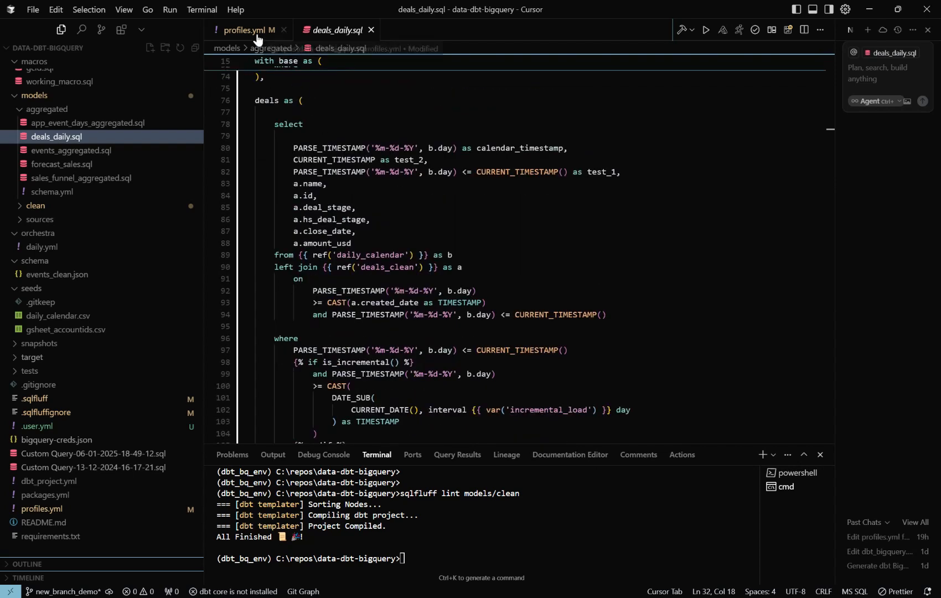
{"action": "left_click", "coordinate": [245, 30]}
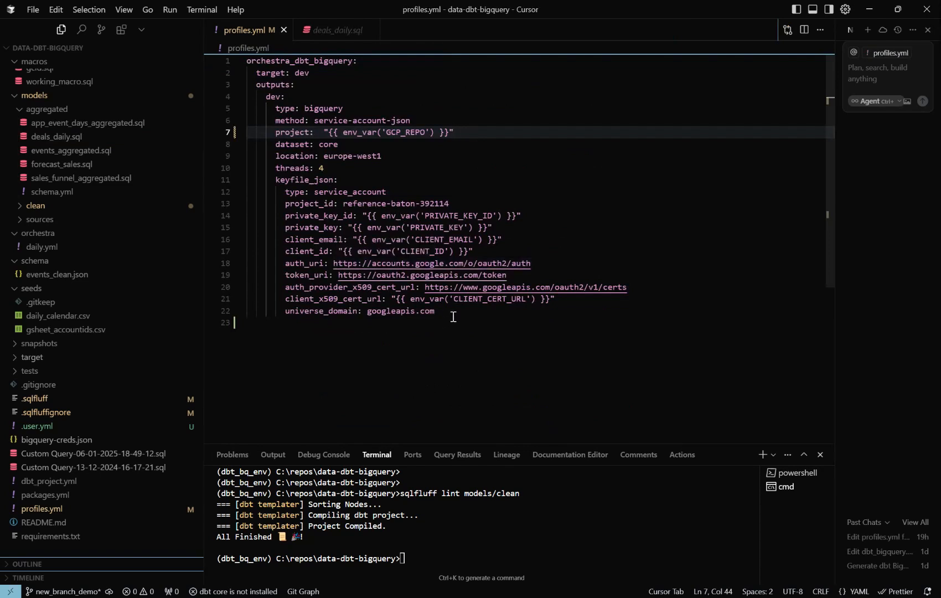
- Duplicate the dev output block twice and rework the copies as staging and production outputs
{"action": "left_click_drag", "start_coordinate": [453, 316], "coordinate": [222, 97]}
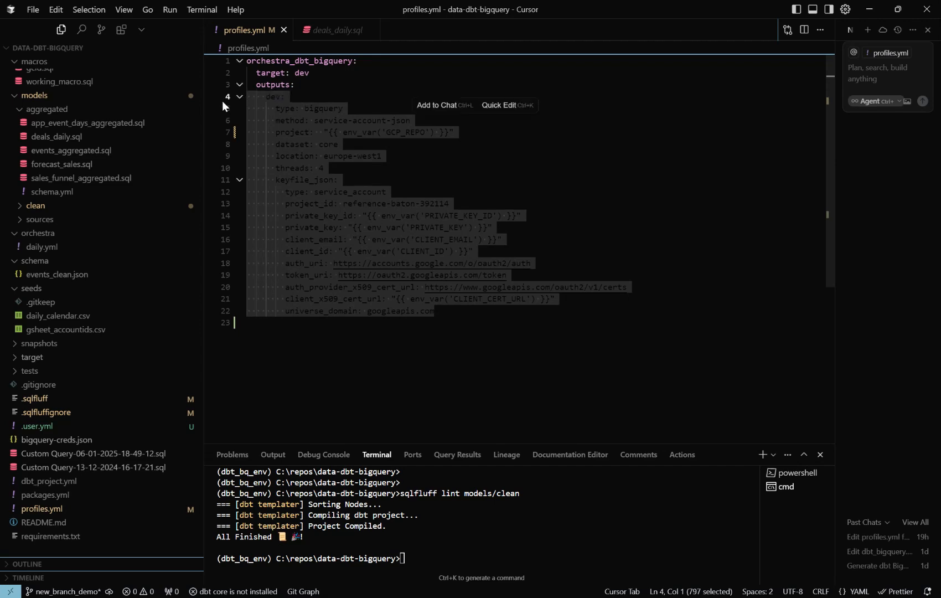
{"action": "key", "text": "shift+alt+Down"}
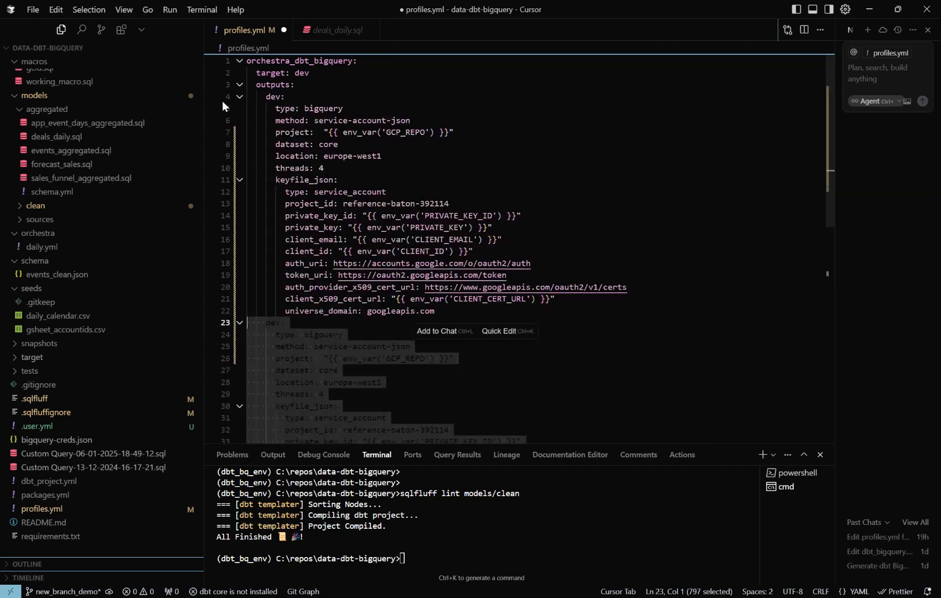
{"action": "key", "text": "shift+alt+Down"}
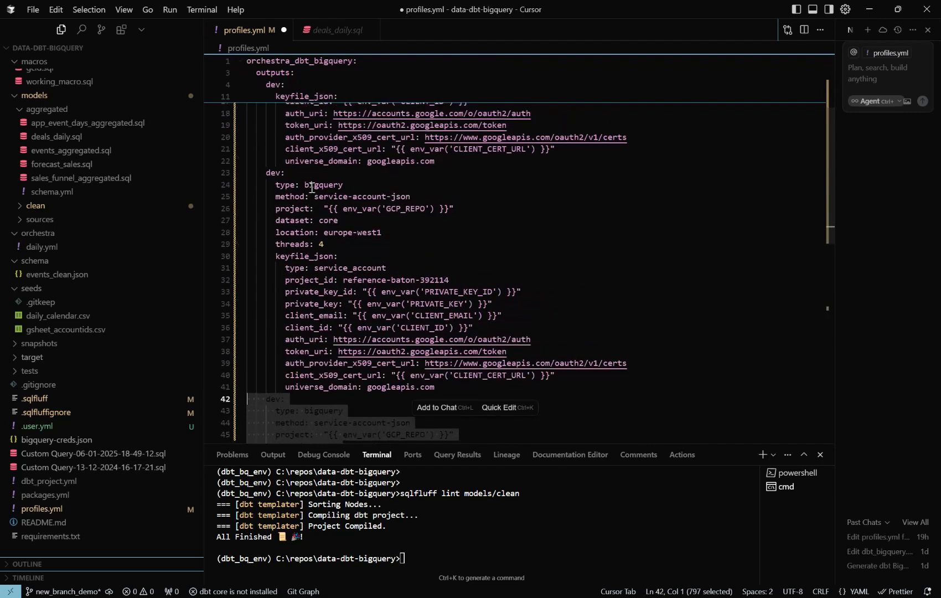
{"action": "scroll", "coordinate": [402, 220], "scroll_direction": "up", "scroll_amount": 5}
{"action": "left_click", "coordinate": [287, 281]}
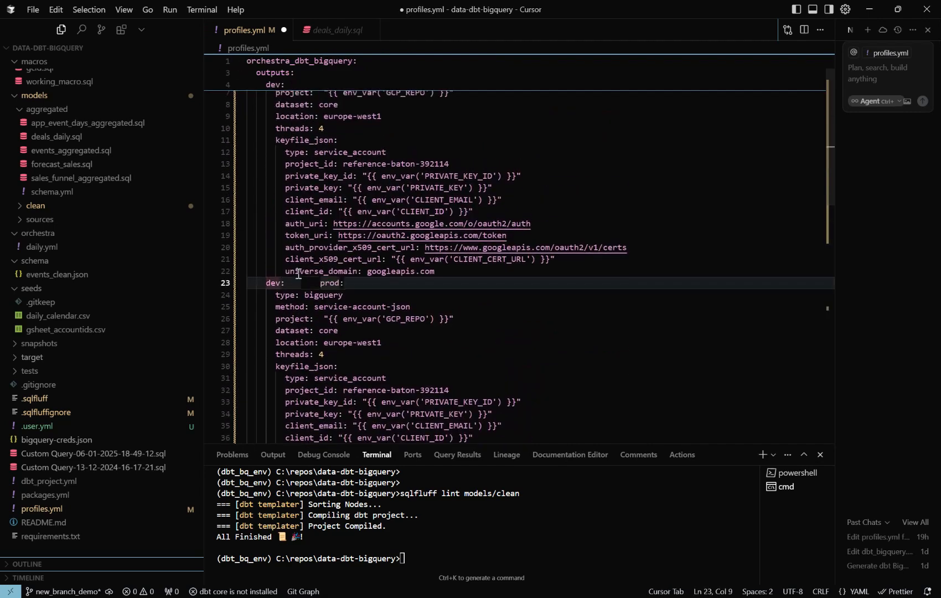
{"action": "scroll", "coordinate": [336, 220], "scroll_direction": "up", "scroll_amount": 2}
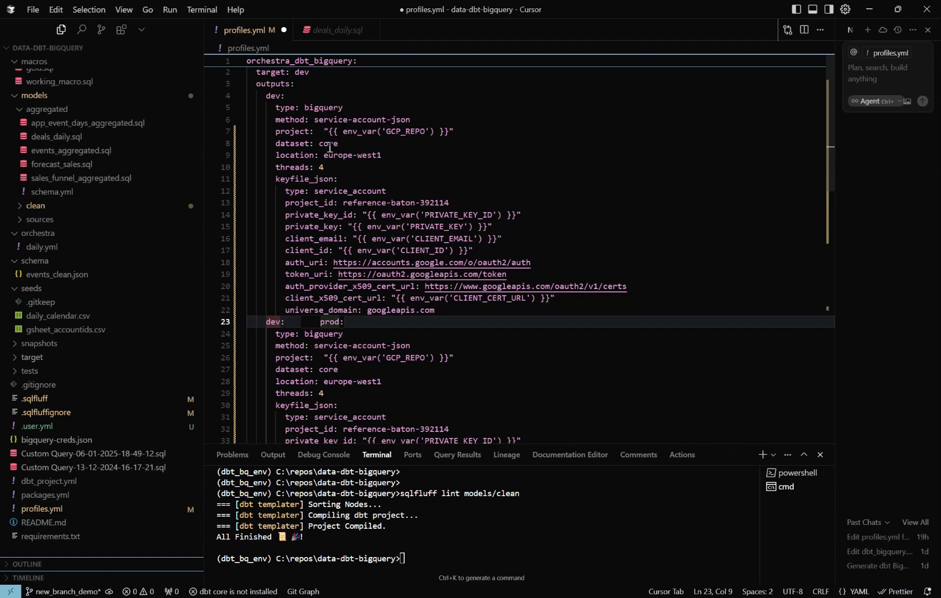
{"action": "double_click", "coordinate": [272, 323]}
{"action": "type", "text": "staging:"}
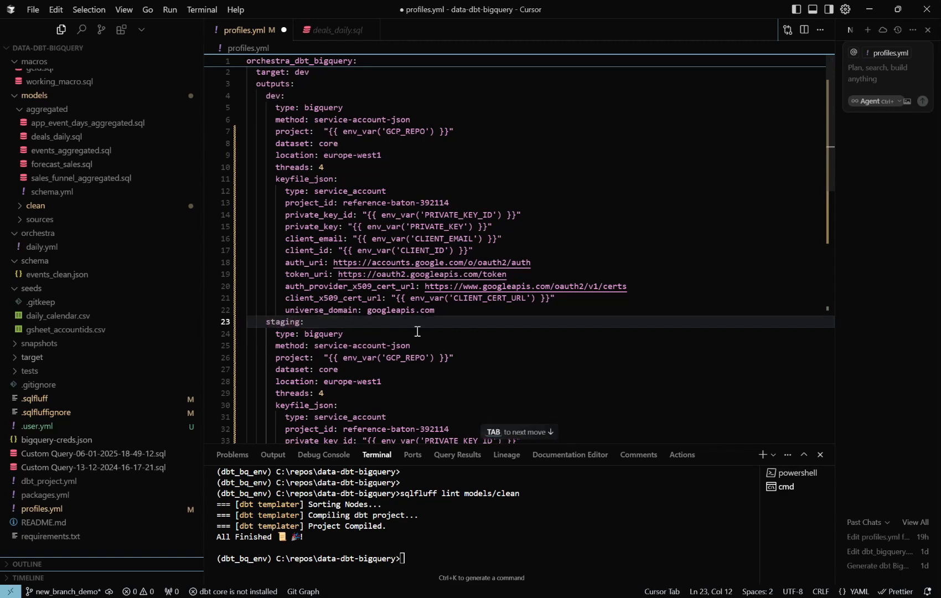
{"action": "scroll", "coordinate": [437, 338], "scroll_direction": "down", "scroll_amount": 4}
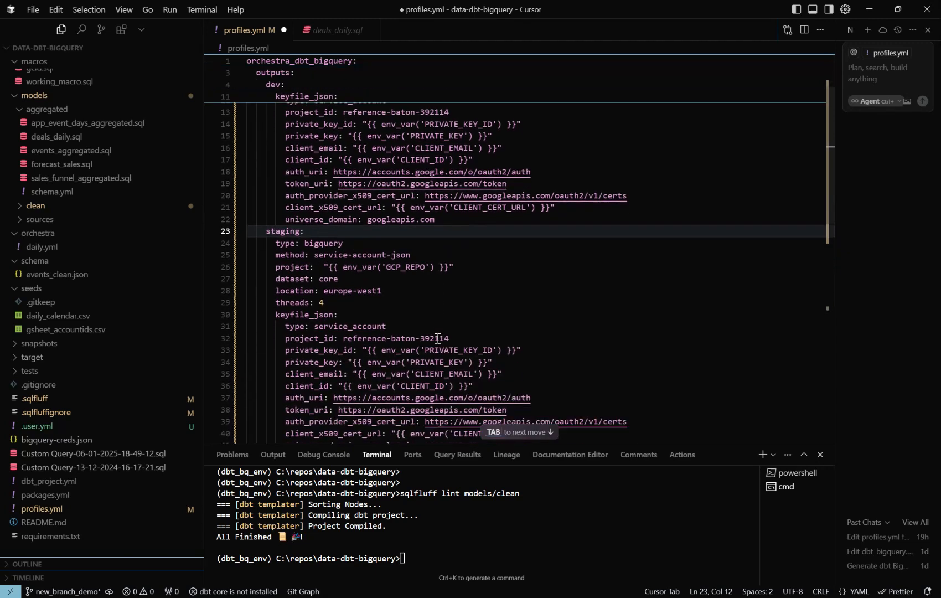
{"action": "scroll", "coordinate": [383, 323], "scroll_direction": "down", "scroll_amount": 4}
{"action": "left_click_drag", "start_coordinate": [463, 263], "coordinate": [324, 264]}
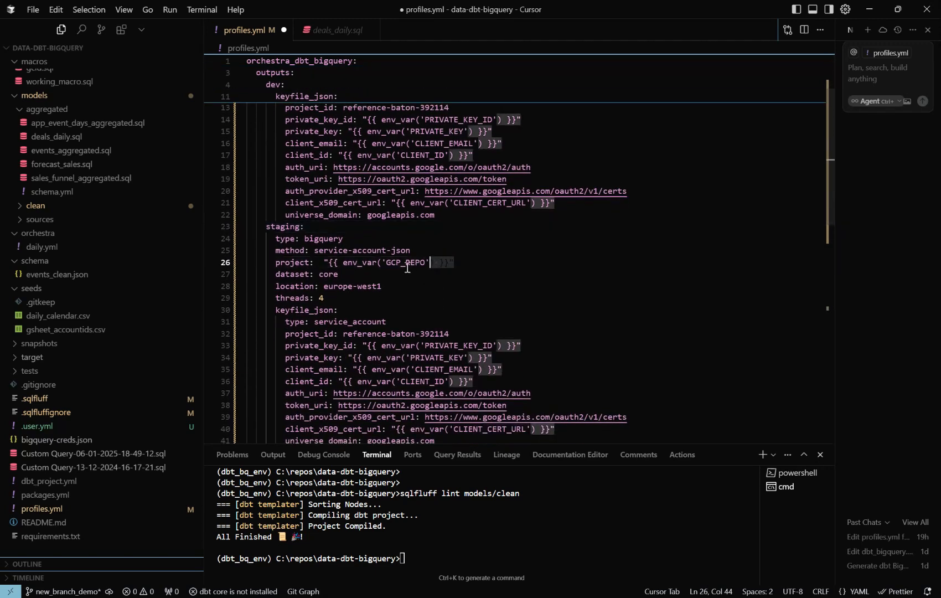
{"action": "double_click", "coordinate": [329, 275]}
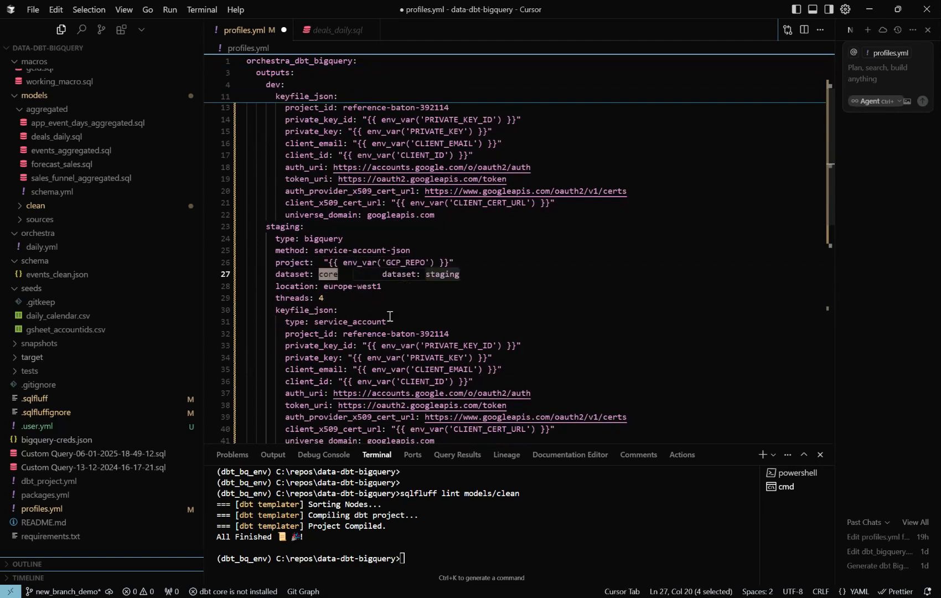
{"action": "scroll", "coordinate": [390, 317], "scroll_direction": "down", "scroll_amount": 3}
{"action": "scroll", "coordinate": [377, 317], "scroll_direction": "down", "scroll_amount": 3}
{"action": "double_click", "coordinate": [271, 318]}
{"action": "type", "text": "production:"}
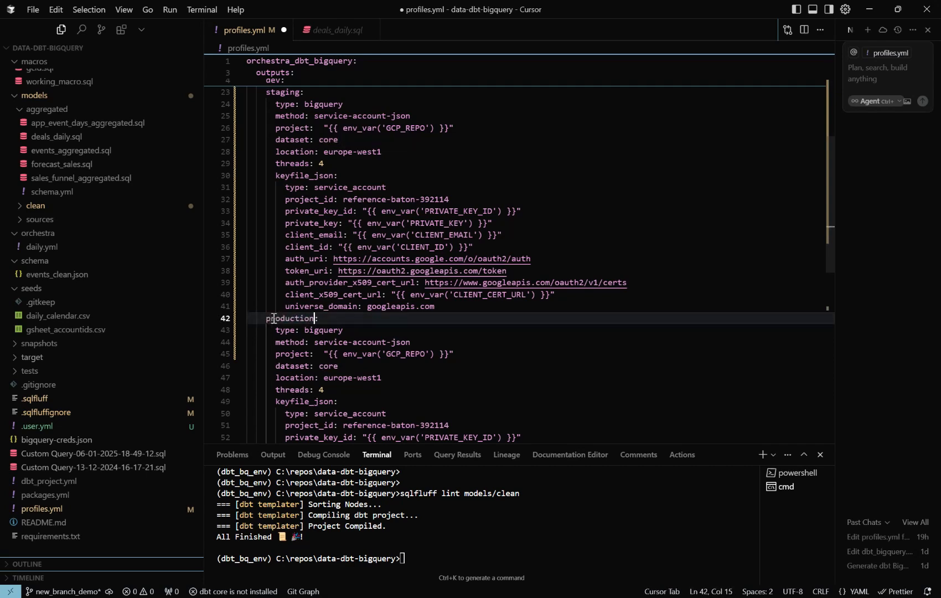
{"action": "scroll", "coordinate": [454, 331], "scroll_direction": "down", "scroll_amount": 3}
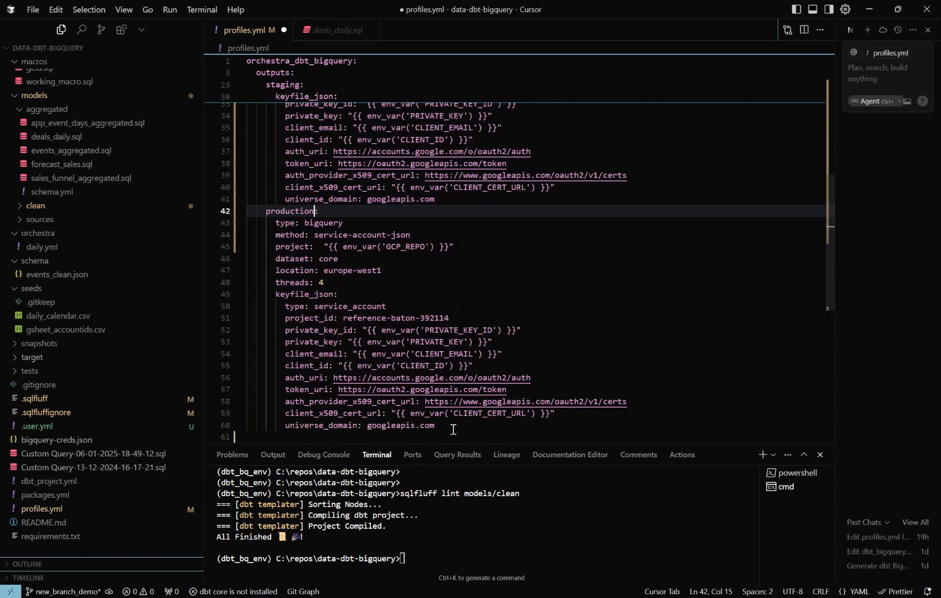
{"action": "mouse_move", "coordinate": [453, 429]}
{"action": "left_mouse_down"}
{"action": "mouse_move", "coordinate": [250, 76]}
{"action": "mouse_move", "coordinate": [229, 236]}
{"action": "left_mouse_up"}
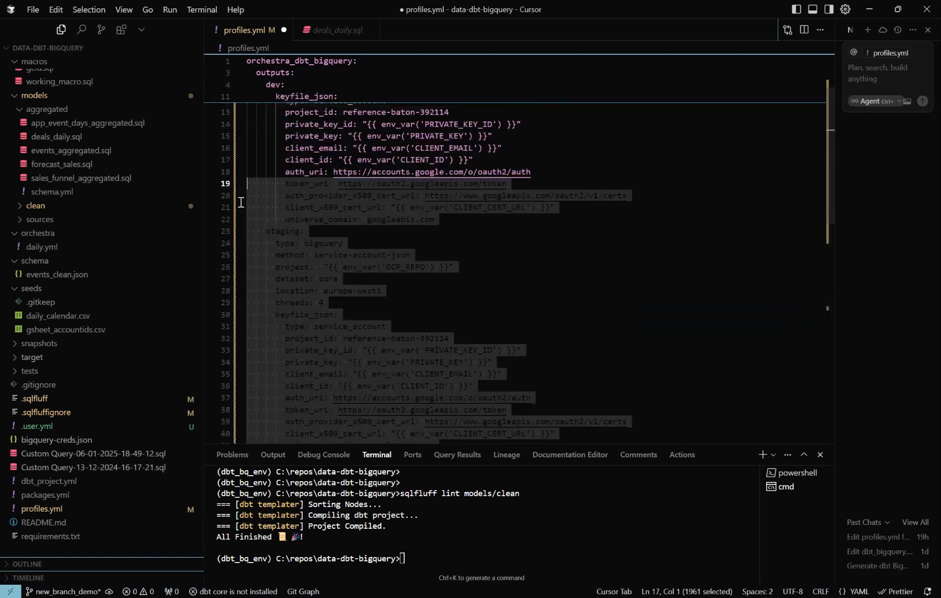
- Delete the staging and production copies again and point out the env_var usages in profiles.yml
{"action": "key", "text": "Delete"}
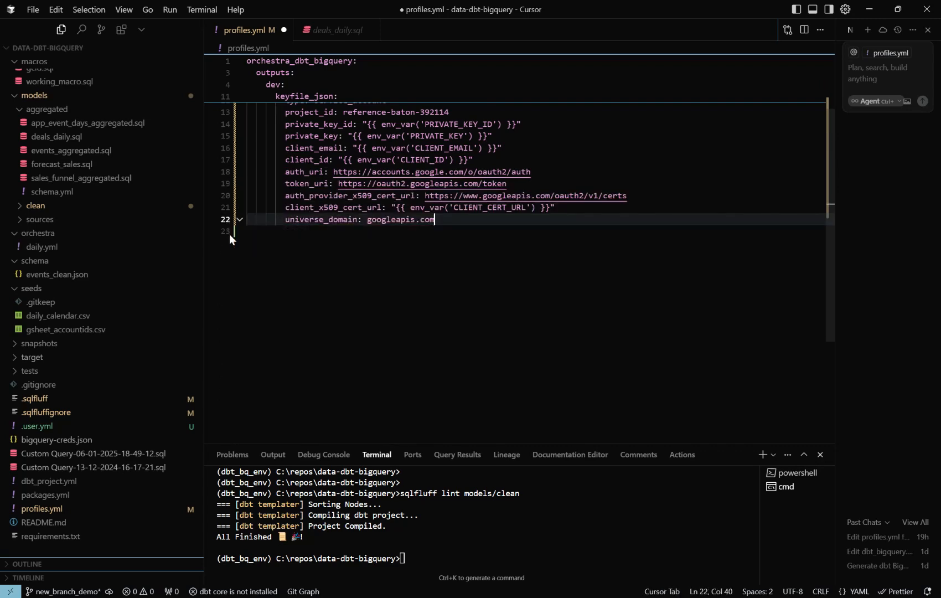
{"action": "left_click", "coordinate": [442, 219]}
{"action": "scroll", "coordinate": [396, 243], "scroll_direction": "up", "scroll_amount": 3}
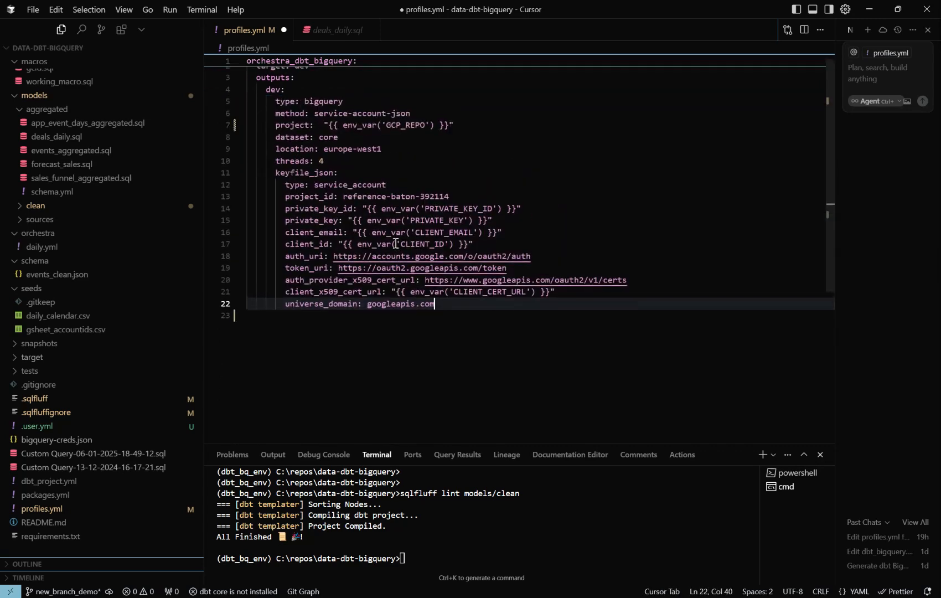
{"action": "scroll", "coordinate": [466, 205], "scroll_direction": "up", "scroll_amount": 1}
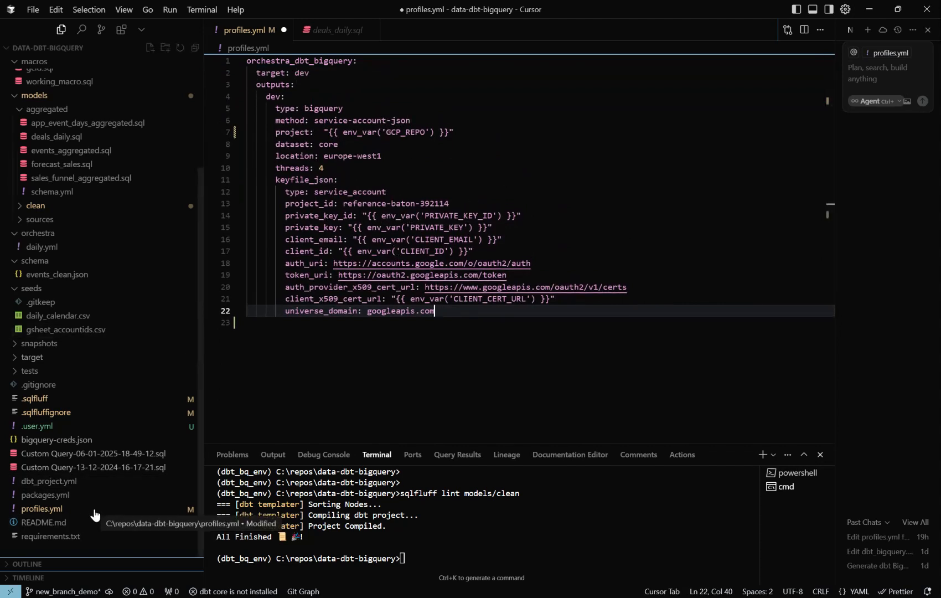
{"action": "left_click", "coordinate": [380, 251]}
{"action": "left_click", "coordinate": [428, 346]}
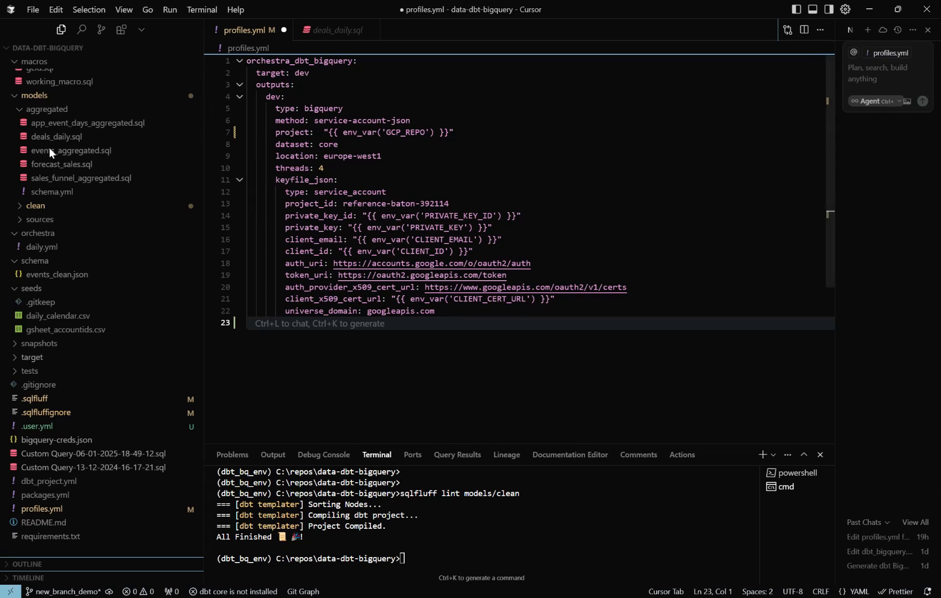
{"action": "scroll", "coordinate": [40, 155], "scroll_direction": "up", "scroll_amount": 5}
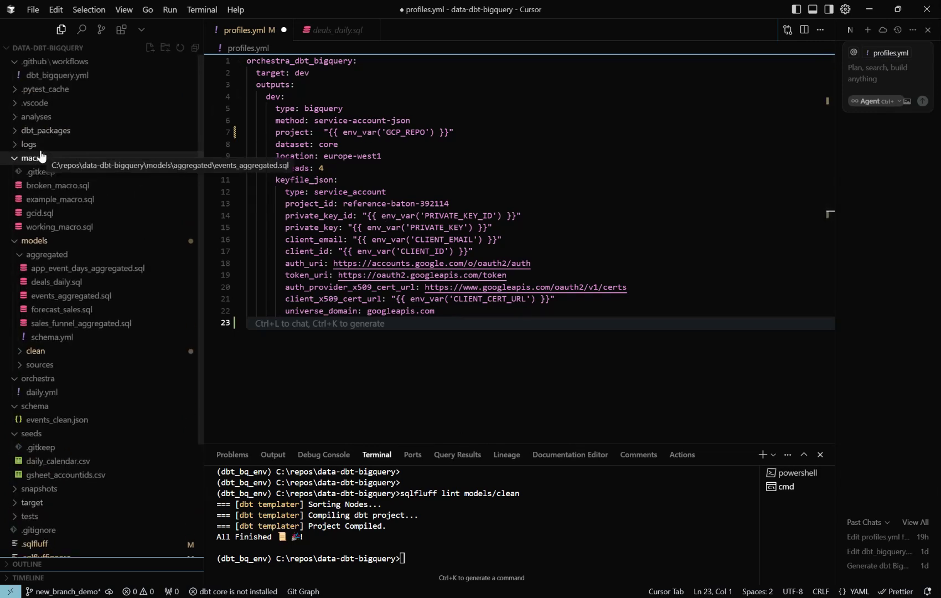
- Review the workflow's Run SQLFluff lint step and its dbt-bigquery and sqlfluff-templater-dbt install lines
{"action": "left_click", "coordinate": [54, 76]}
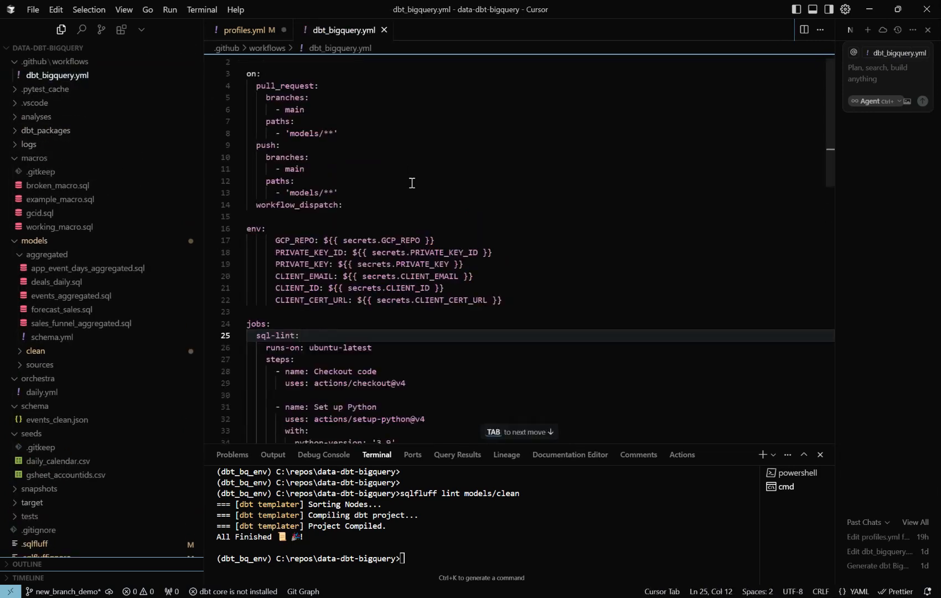
{"action": "scroll", "coordinate": [412, 183], "scroll_direction": "down", "scroll_amount": 3}
{"action": "scroll", "coordinate": [412, 183], "scroll_direction": "down", "scroll_amount": 4}
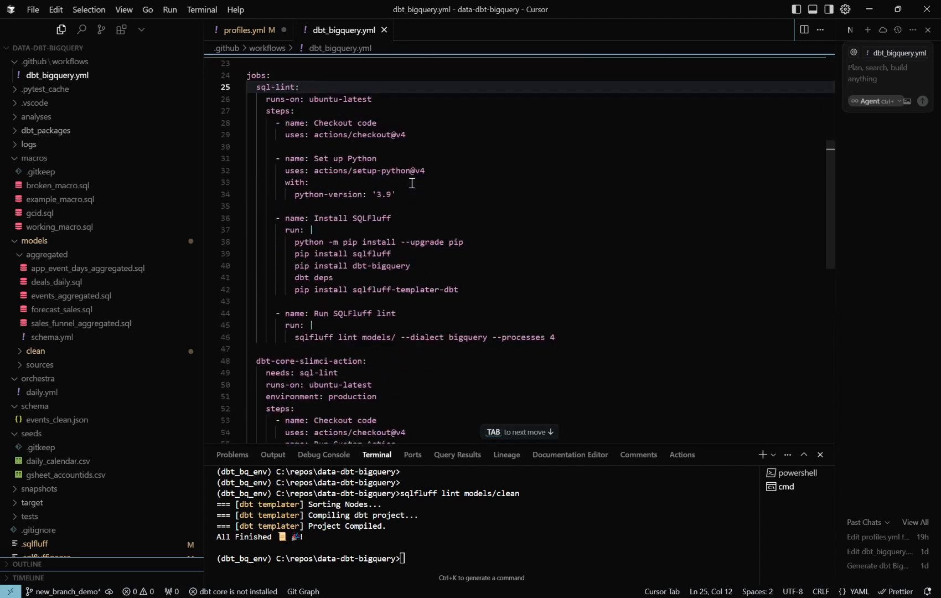
{"action": "scroll", "coordinate": [412, 183], "scroll_direction": "up", "scroll_amount": 3}
{"action": "scroll", "coordinate": [412, 183], "scroll_direction": "down", "scroll_amount": 2}
{"action": "scroll", "coordinate": [412, 182], "scroll_direction": "down", "scroll_amount": 1}
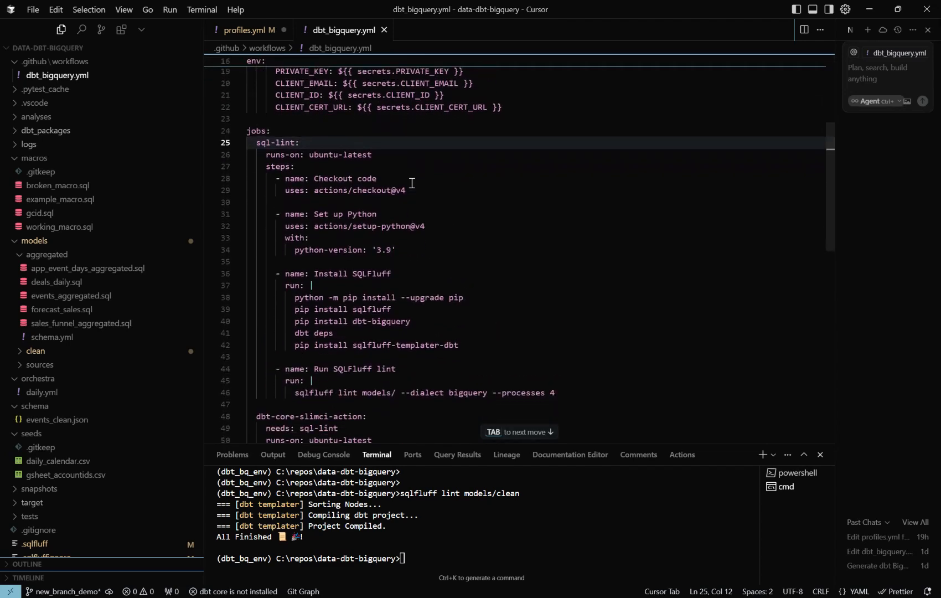
{"action": "left_click", "coordinate": [358, 369]}
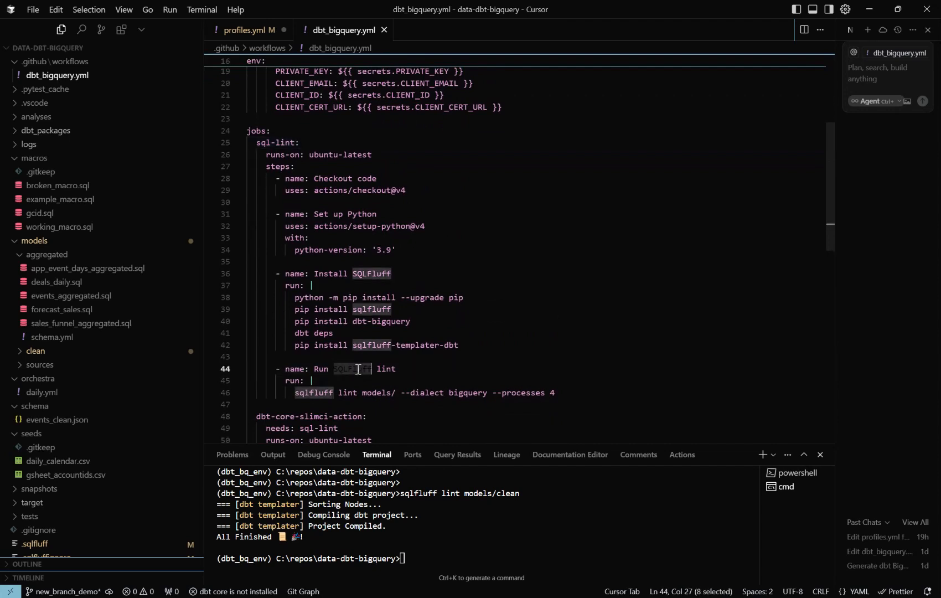
{"action": "left_click", "coordinate": [426, 380]}
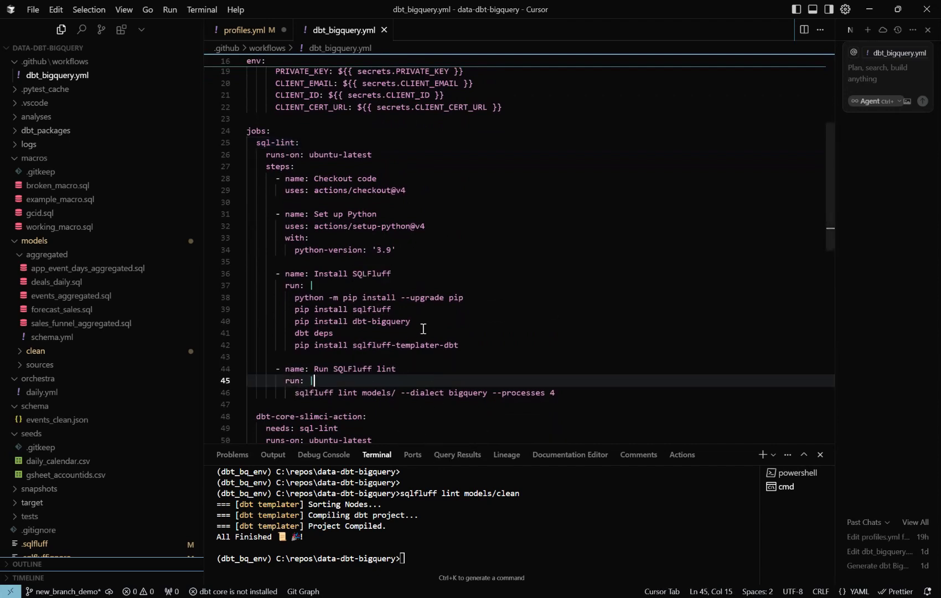
{"action": "left_click_drag", "start_coordinate": [412, 321], "coordinate": [295, 309]}
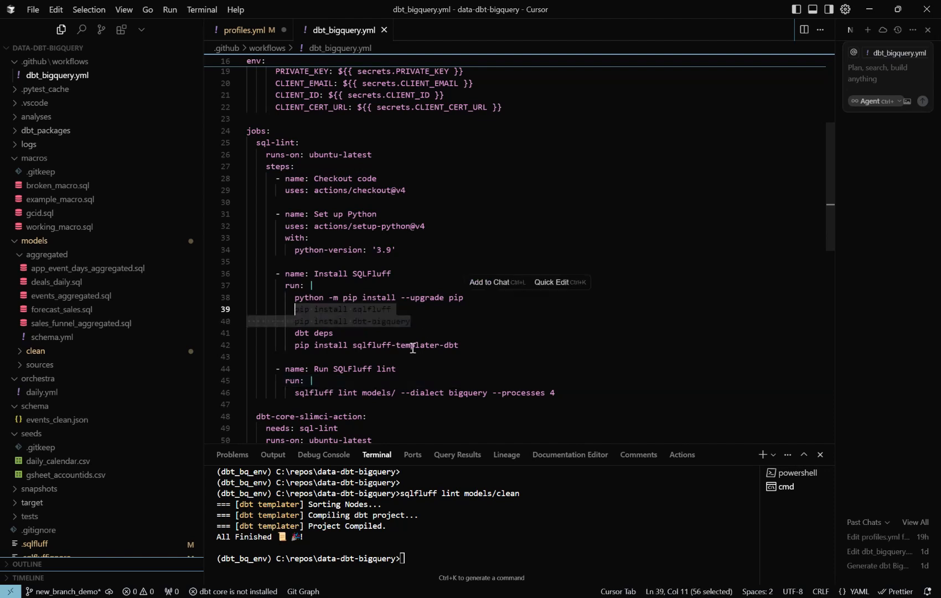
{"action": "left_click_drag", "start_coordinate": [460, 346], "coordinate": [292, 312]}
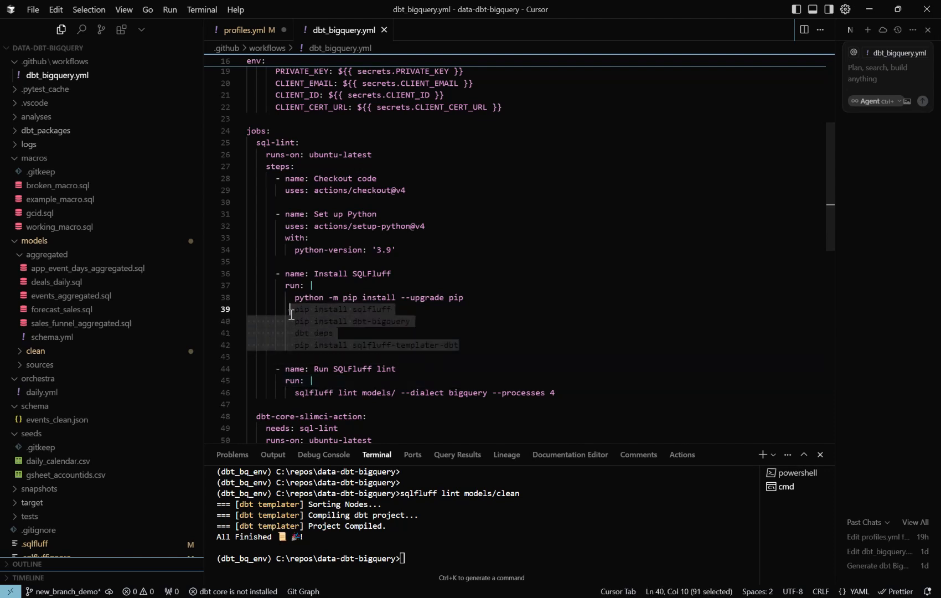
{"action": "left_click", "coordinate": [396, 368]}
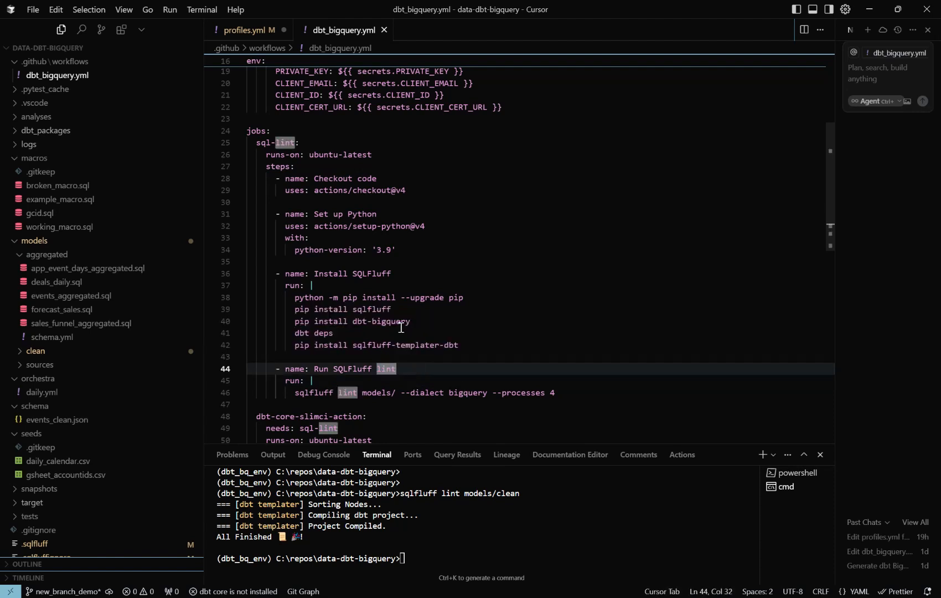
{"action": "left_click_drag", "start_coordinate": [409, 321], "coordinate": [357, 321]}
{"action": "left_click_drag", "start_coordinate": [460, 345], "coordinate": [354, 348]}
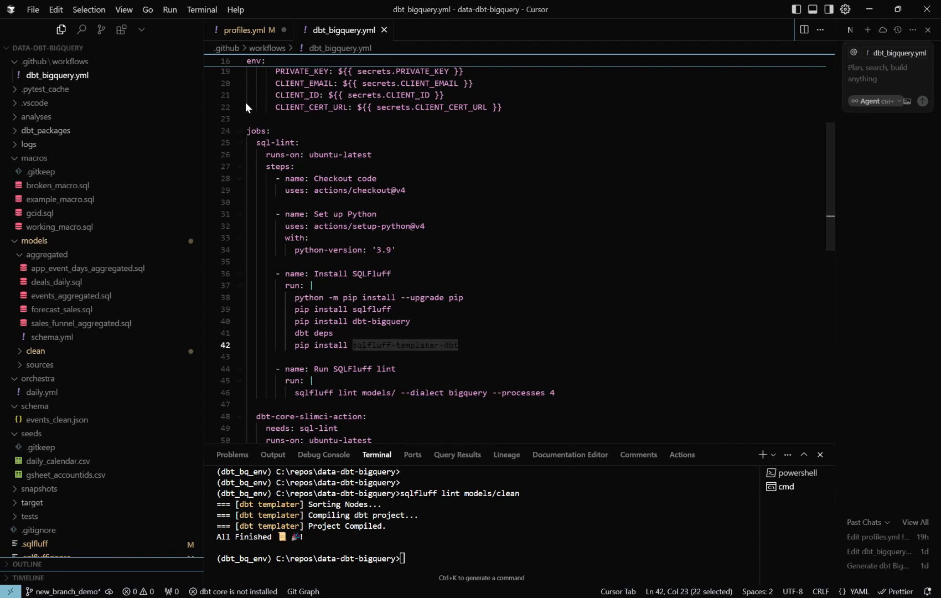
{"action": "scroll", "coordinate": [118, 367], "scroll_direction": "down", "scroll_amount": 3}
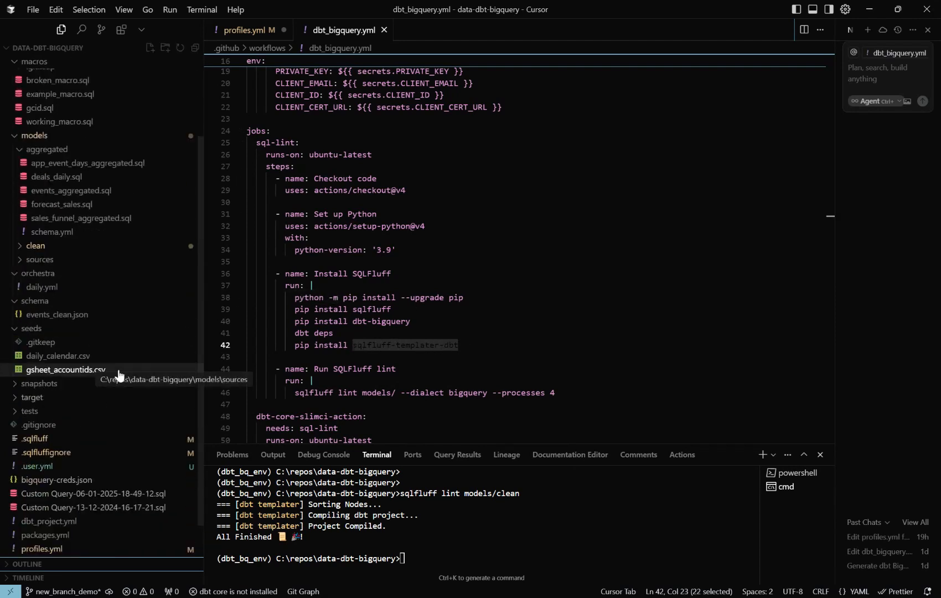
- Expand target > compiled > aggregated and view the compiled app_event_days_aggregated.sql, then close it
{"action": "left_click", "coordinate": [32, 396]}
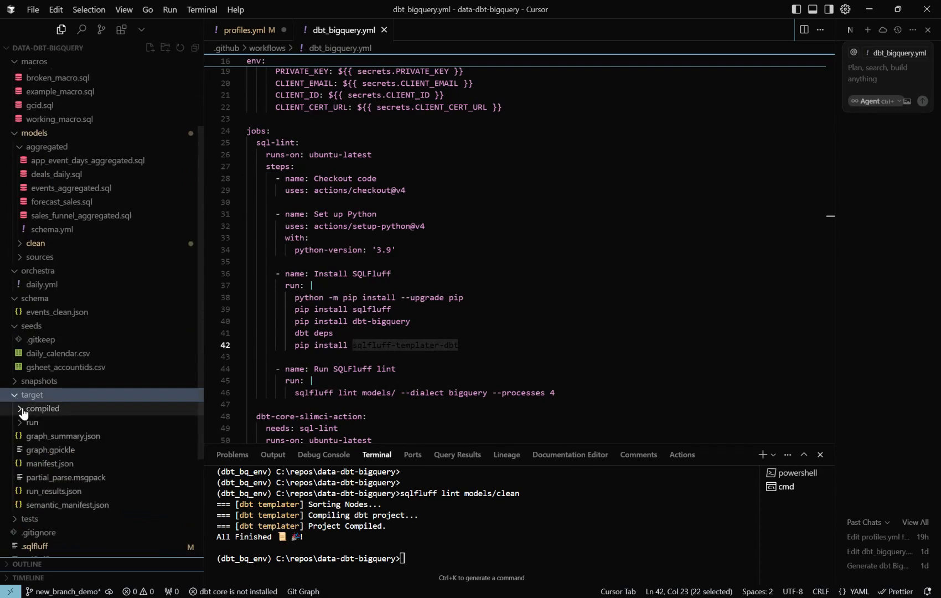
{"action": "left_click", "coordinate": [29, 409]}
{"action": "left_click", "coordinate": [36, 422]}
{"action": "left_click", "coordinate": [67, 449]}
{"action": "scroll", "coordinate": [404, 220], "scroll_direction": "up", "scroll_amount": 1}
{"action": "scroll", "coordinate": [404, 220], "scroll_direction": "down", "scroll_amount": 3}
{"action": "scroll", "coordinate": [440, 207], "scroll_direction": "up", "scroll_amount": 2}
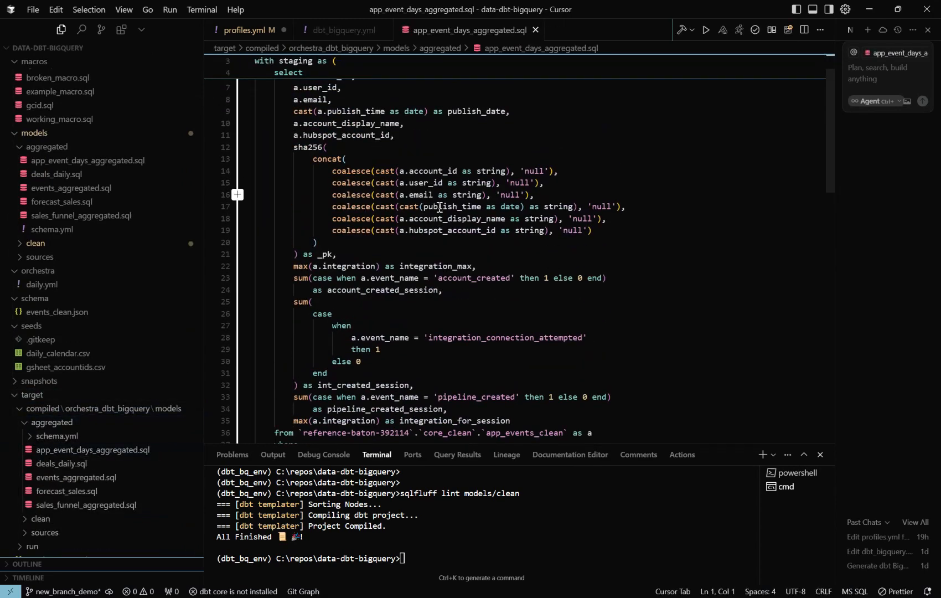
{"action": "left_click", "coordinate": [535, 30]}
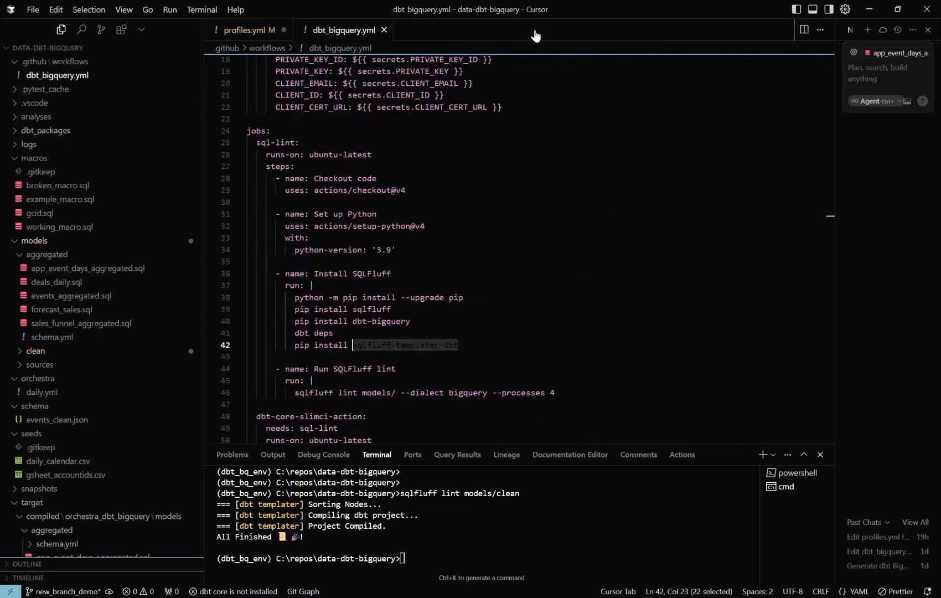
- Review deals_daily.sql and the workflow's dbt deps command and CLIENT_ID secrets, then close both files
{"action": "left_click", "coordinate": [56, 282]}
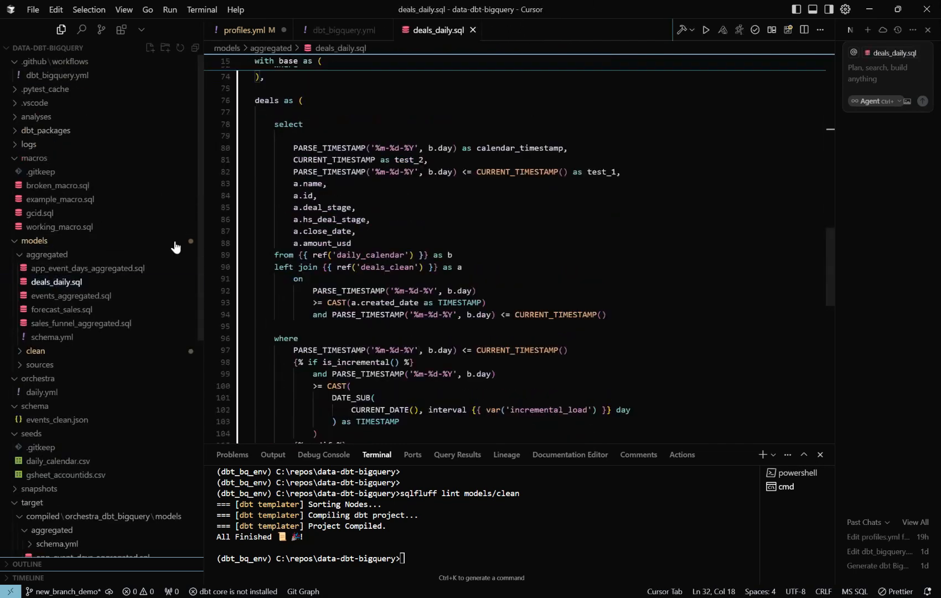
{"action": "scroll", "coordinate": [397, 184], "scroll_direction": "up", "scroll_amount": 5}
{"action": "scroll", "coordinate": [407, 198], "scroll_direction": "up", "scroll_amount": 5}
{"action": "scroll", "coordinate": [410, 203], "scroll_direction": "up", "scroll_amount": 5}
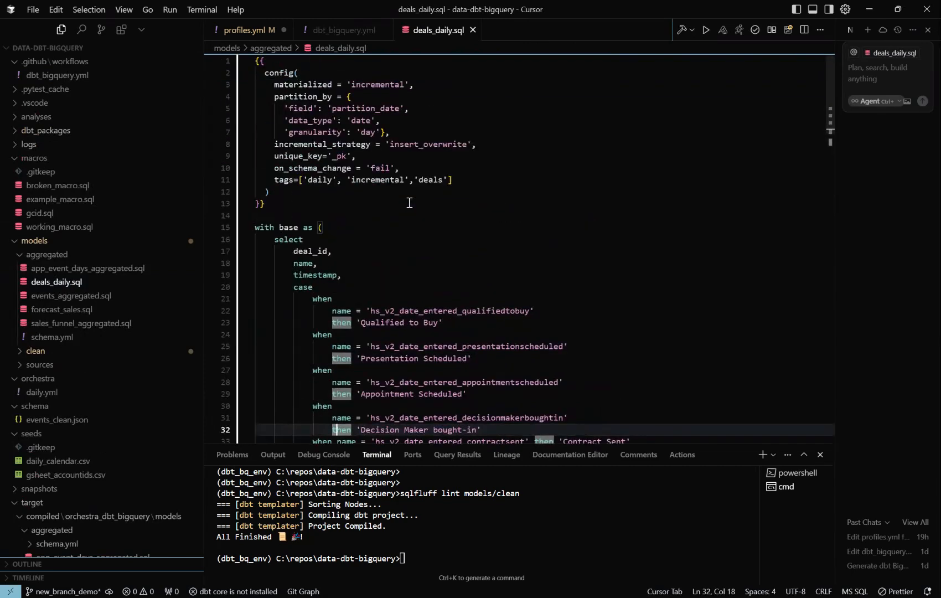
{"action": "left_click_drag", "start_coordinate": [302, 213], "coordinate": [280, 95]}
{"action": "scroll", "coordinate": [441, 294], "scroll_direction": "down", "scroll_amount": 5}
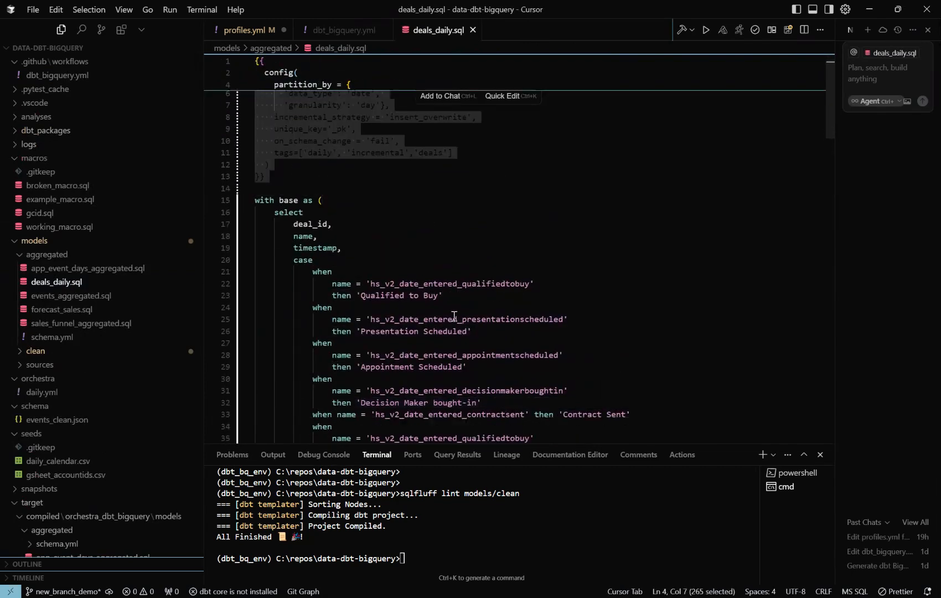
{"action": "scroll", "coordinate": [454, 316], "scroll_direction": "down", "scroll_amount": 5}
{"action": "scroll", "coordinate": [453, 316], "scroll_direction": "down", "scroll_amount": 5}
{"action": "scroll", "coordinate": [453, 316], "scroll_direction": "down", "scroll_amount": 5}
{"action": "scroll", "coordinate": [454, 316], "scroll_direction": "down", "scroll_amount": 5}
{"action": "scroll", "coordinate": [454, 317], "scroll_direction": "down", "scroll_amount": 5}
{"action": "scroll", "coordinate": [453, 316], "scroll_direction": "down", "scroll_amount": 2}
{"action": "scroll", "coordinate": [453, 316], "scroll_direction": "up", "scroll_amount": 3}
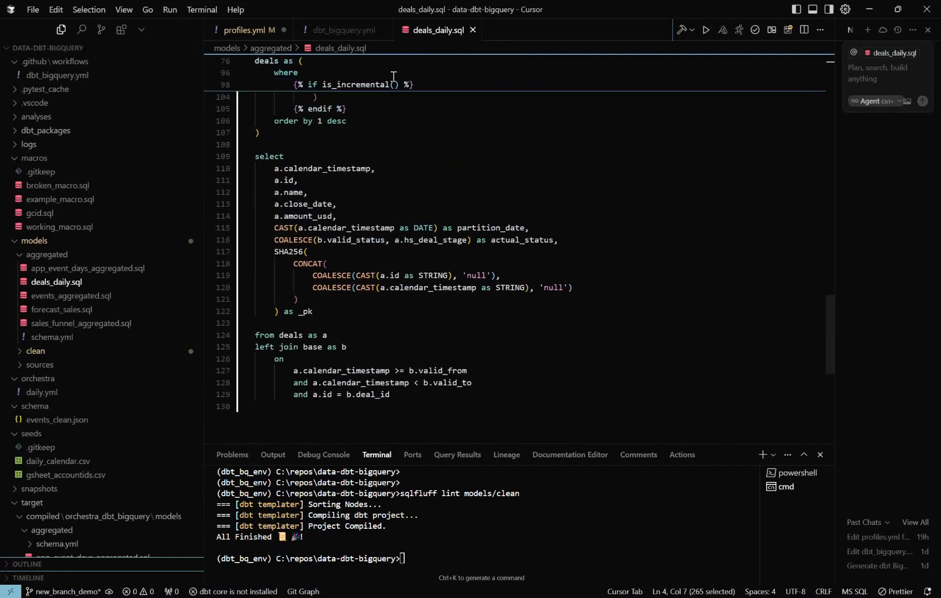
{"action": "left_click", "coordinate": [242, 30]}
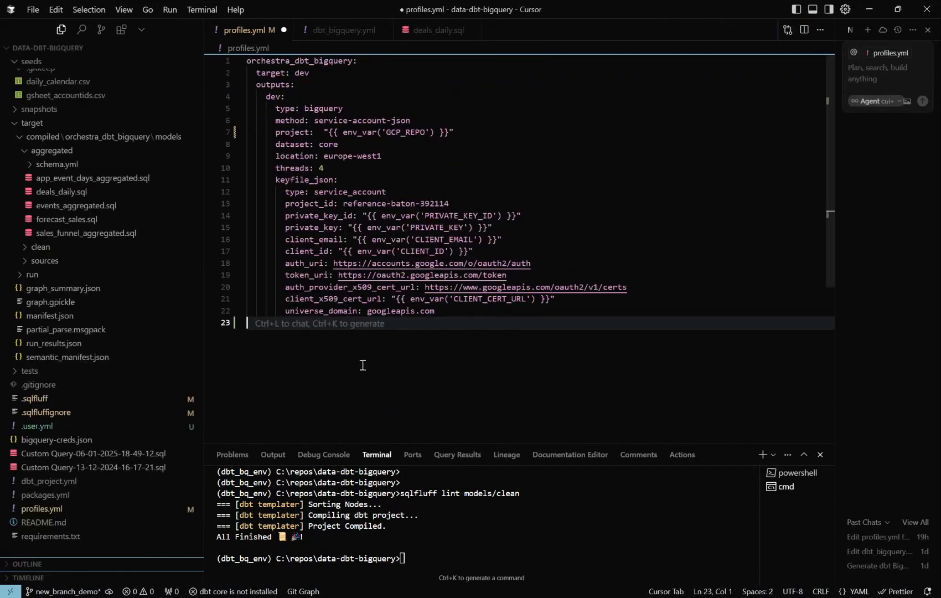
{"action": "left_click", "coordinate": [338, 30]}
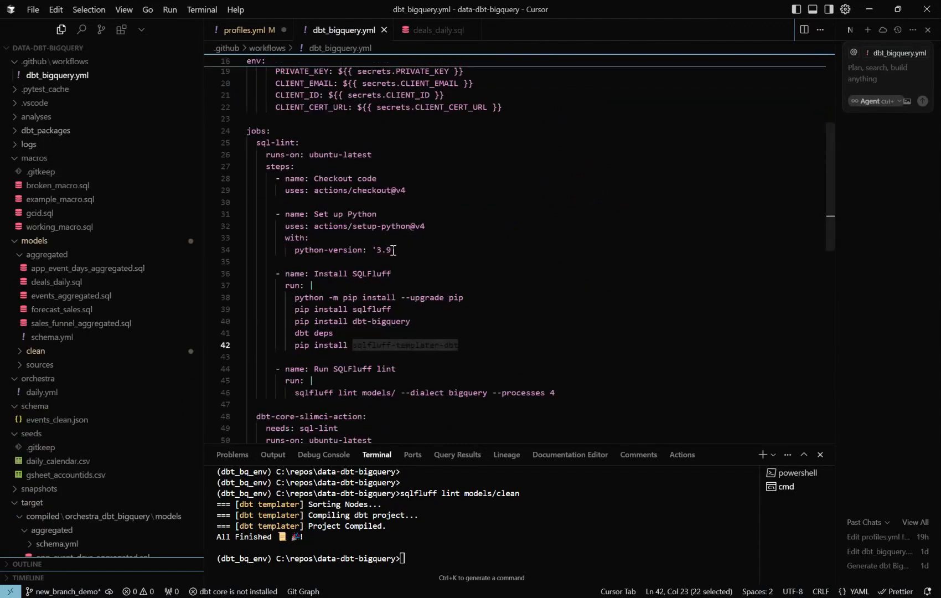
{"action": "left_click", "coordinate": [381, 358]}
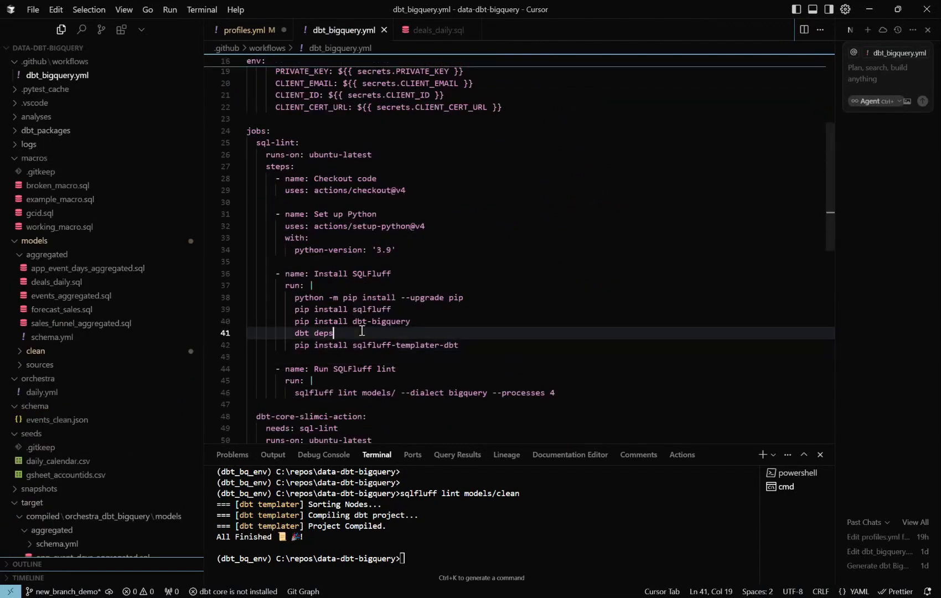
{"action": "double_click", "coordinate": [324, 332]}
{"action": "scroll", "coordinate": [450, 255], "scroll_direction": "up", "scroll_amount": 2}
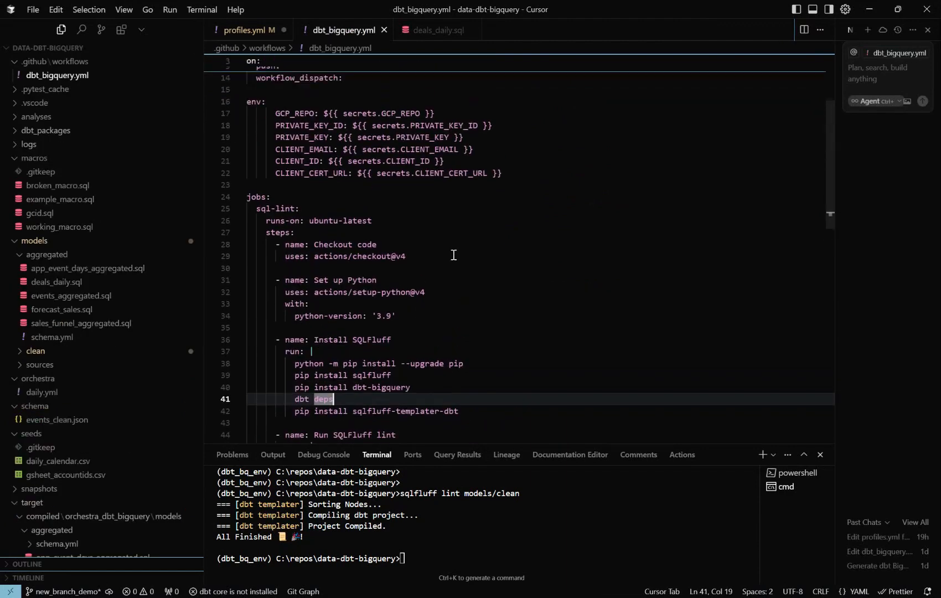
{"action": "left_click", "coordinate": [509, 180]}
{"action": "left_click_drag", "start_coordinate": [503, 180], "coordinate": [245, 108]}
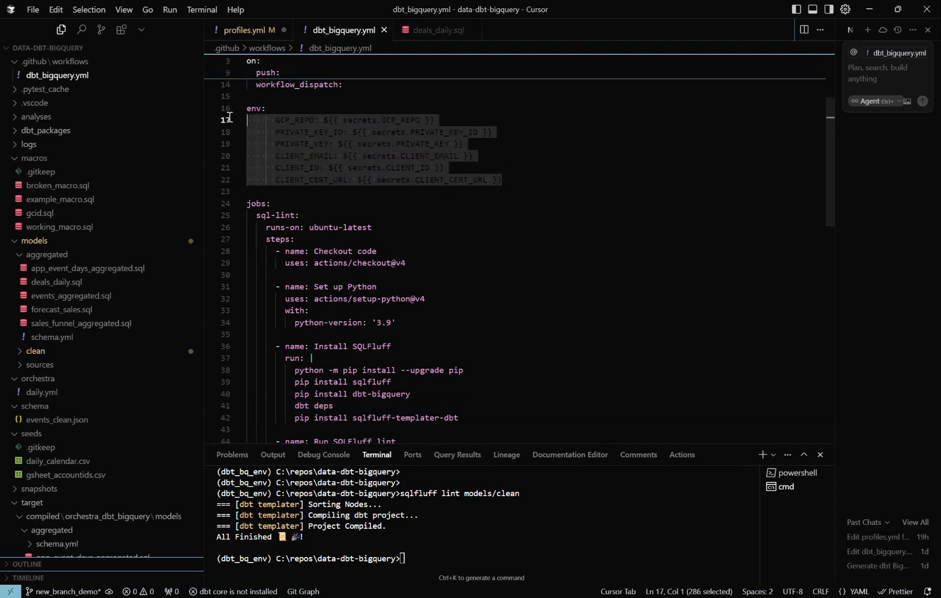
{"action": "left_click", "coordinate": [315, 169]}
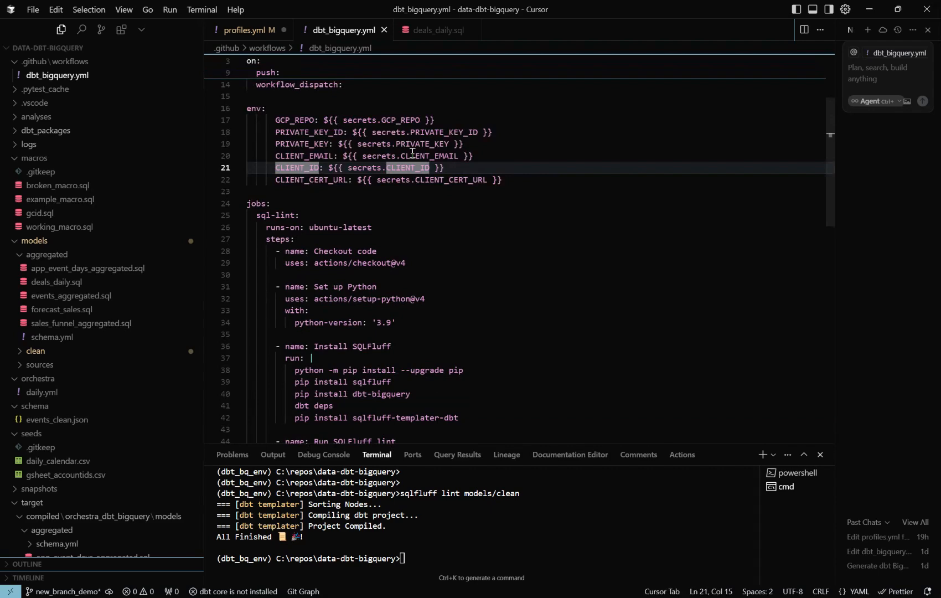
{"action": "scroll", "coordinate": [423, 279], "scroll_direction": "down", "scroll_amount": 2}
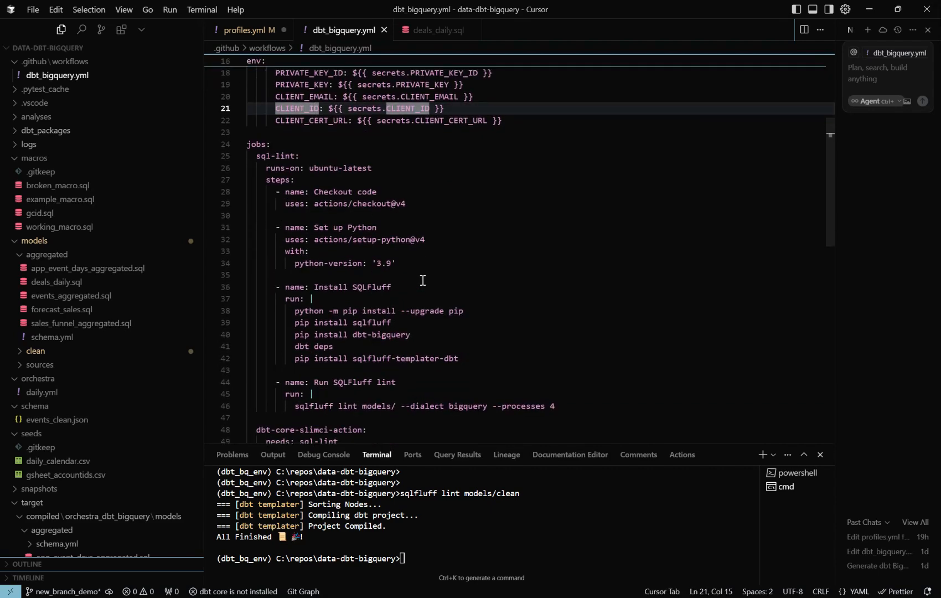
{"action": "scroll", "coordinate": [423, 279], "scroll_direction": "down", "scroll_amount": 2}
{"action": "scroll", "coordinate": [423, 279], "scroll_direction": "down", "scroll_amount": 1}
{"action": "scroll", "coordinate": [423, 279], "scroll_direction": "down", "scroll_amount": 2}
{"action": "scroll", "coordinate": [423, 279], "scroll_direction": "down", "scroll_amount": 2}
{"action": "scroll", "coordinate": [422, 279], "scroll_direction": "down", "scroll_amount": 1}
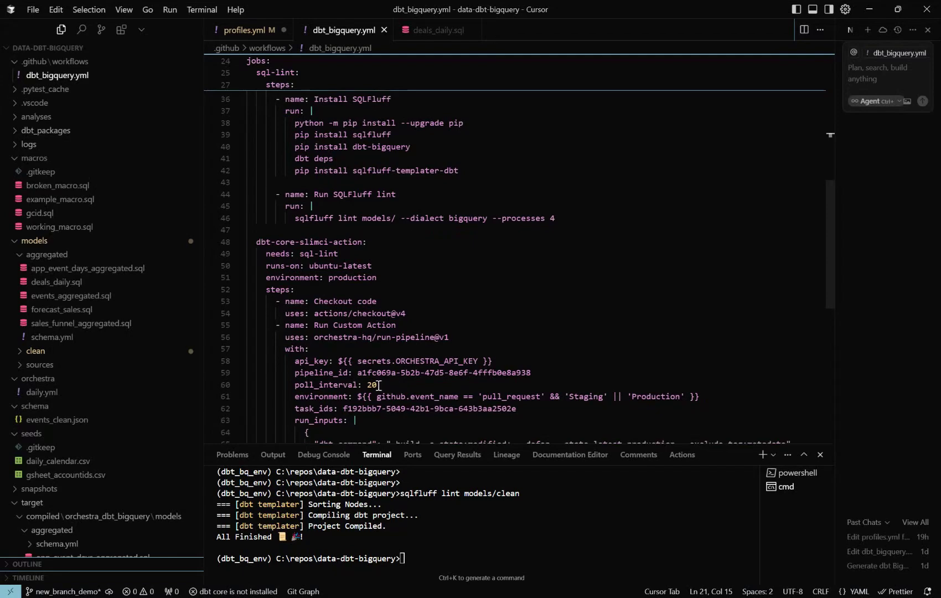
{"action": "left_click", "coordinate": [383, 30]}
{"action": "left_click", "coordinate": [372, 30]}
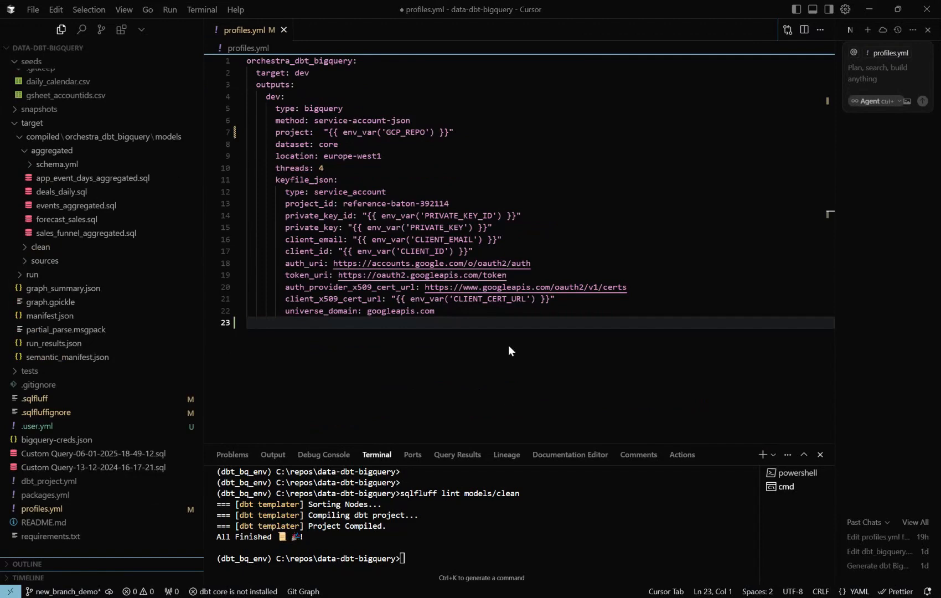
- Close the remaining files and open app_events_clean.sql from models > clean > orchestra
{"action": "key", "text": "ctrl+w"}
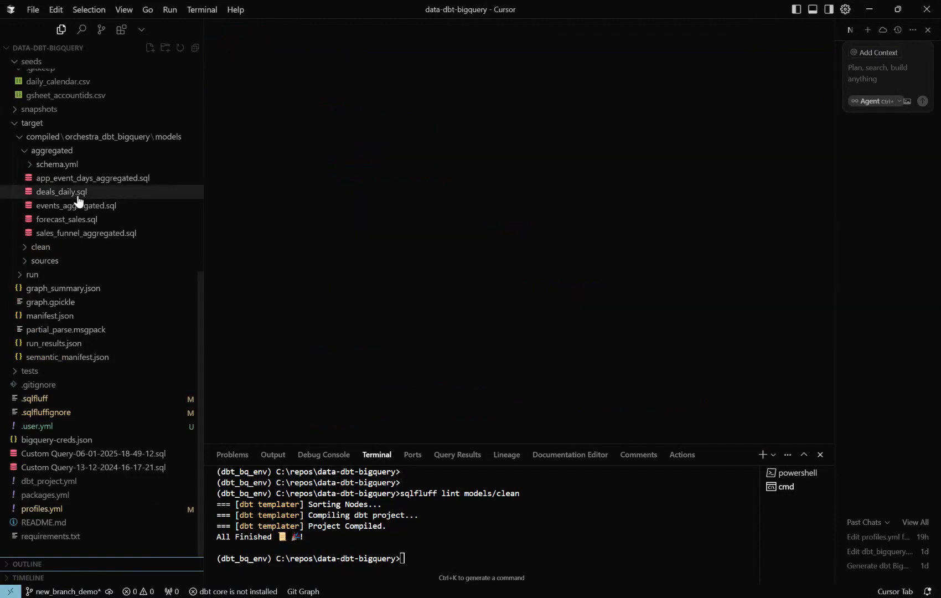
{"action": "scroll", "coordinate": [47, 178], "scroll_direction": "up", "scroll_amount": 5}
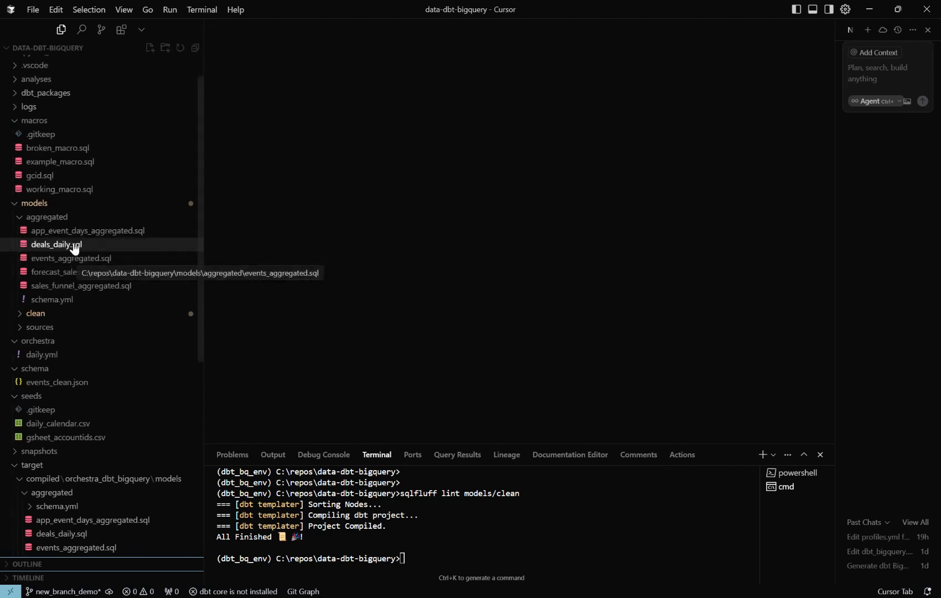
{"action": "left_click", "coordinate": [71, 245]}
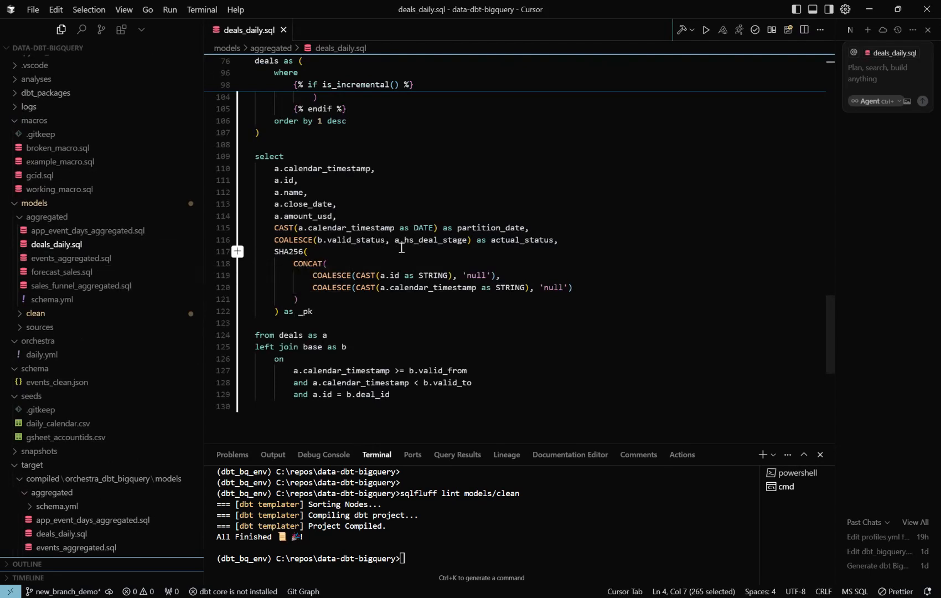
{"action": "scroll", "coordinate": [400, 238], "scroll_direction": "up", "scroll_amount": 2}
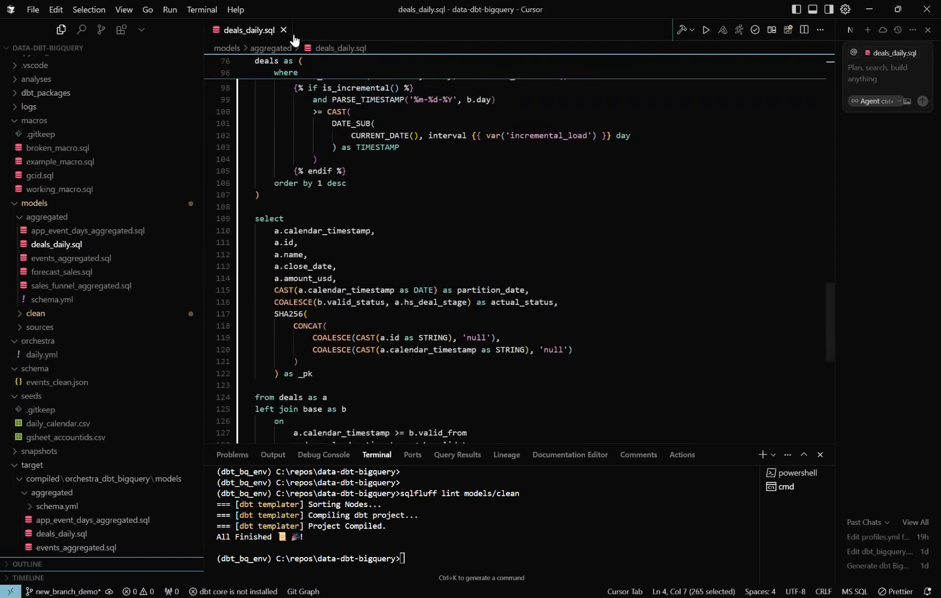
{"action": "left_click", "coordinate": [284, 32]}
{"action": "left_click", "coordinate": [47, 216]}
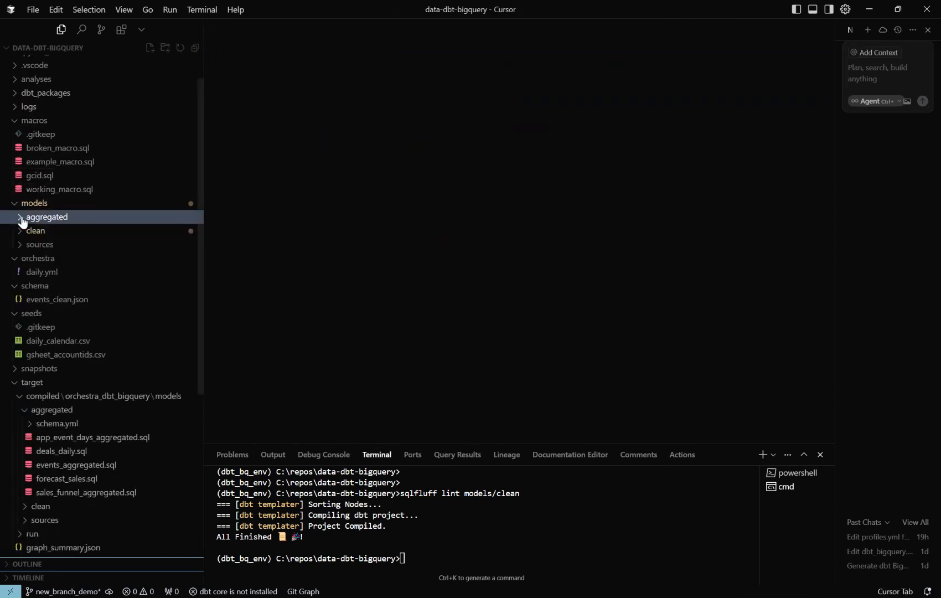
{"action": "left_click", "coordinate": [19, 231]}
{"action": "left_click", "coordinate": [24, 271]}
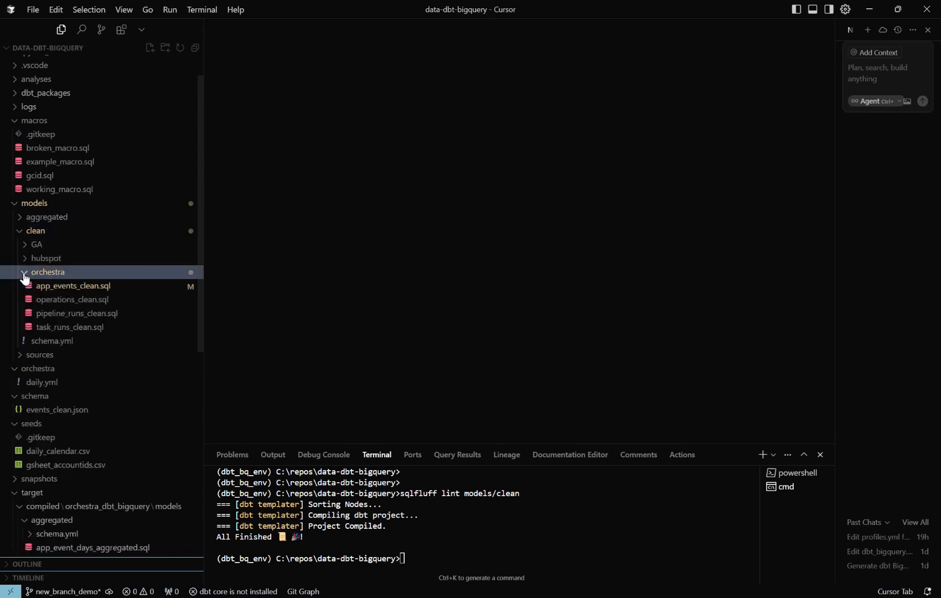
{"action": "left_click", "coordinate": [53, 286]}
{"action": "scroll", "coordinate": [467, 310], "scroll_direction": "up", "scroll_amount": 8}
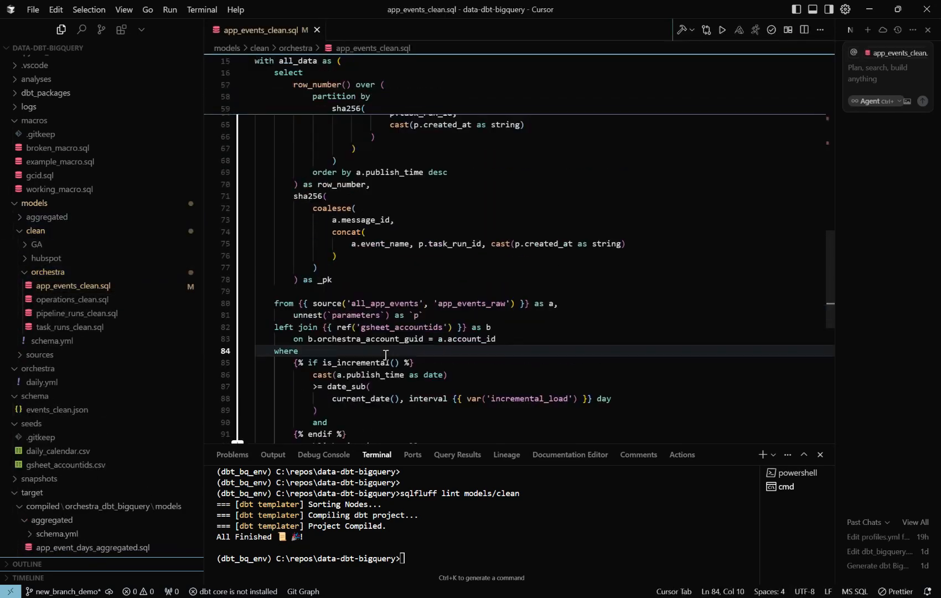
{"action": "scroll", "coordinate": [466, 310], "scroll_direction": "up", "scroll_amount": 8}
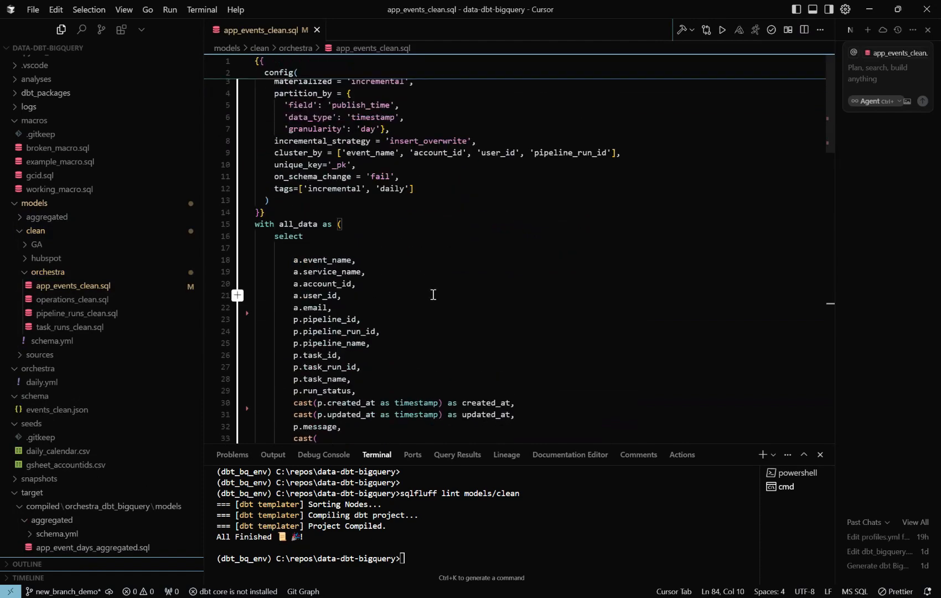
{"action": "scroll", "coordinate": [374, 282], "scroll_direction": "down", "scroll_amount": 2}
- Over-indent the a.user_id line 21 with an extra Tab, leaving it misaligned
{"action": "left_click", "coordinate": [367, 275]}
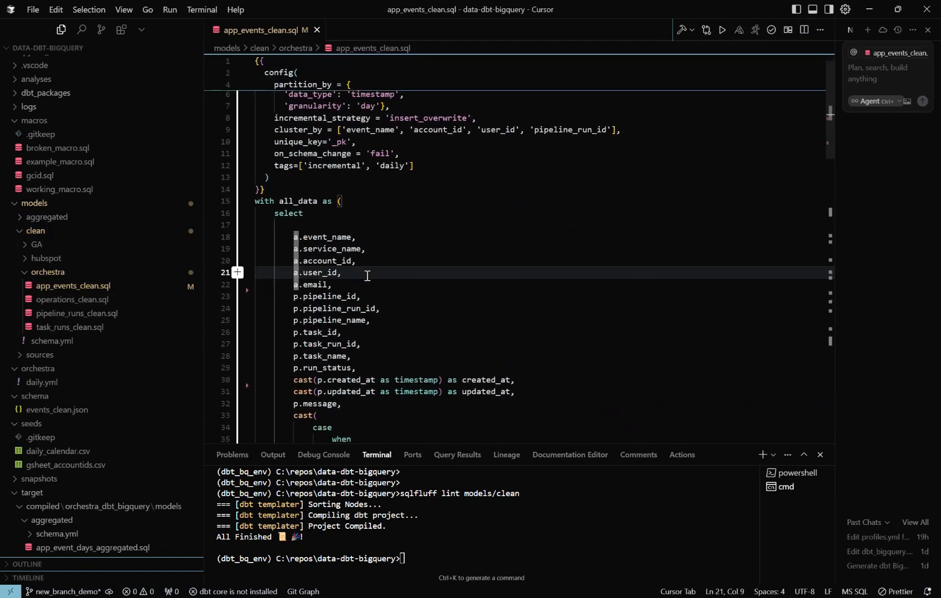
{"action": "key", "text": "Tab"}
{"action": "key", "text": "Tab"}
{"action": "key", "text": "Tab"}
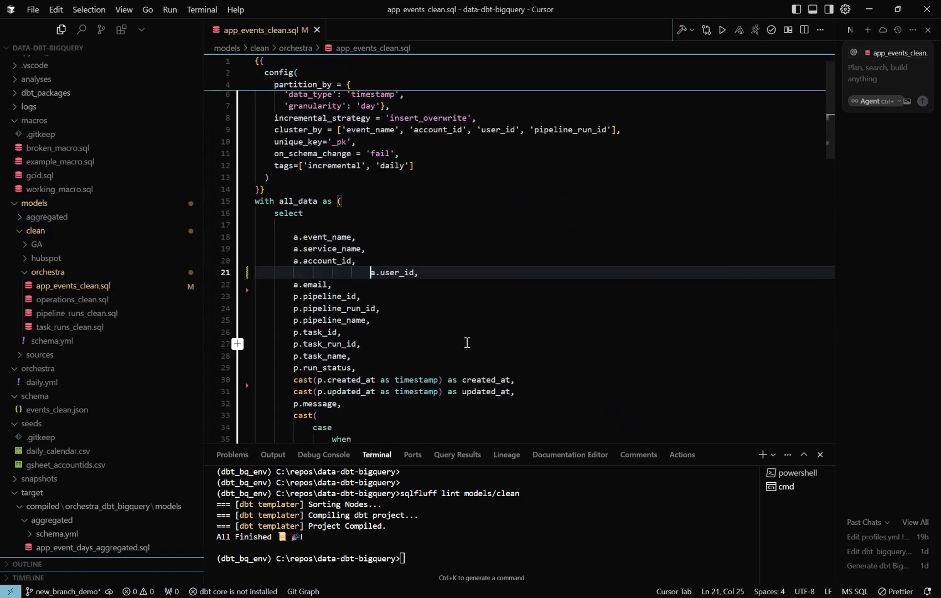
{"action": "left_click", "coordinate": [444, 529]}
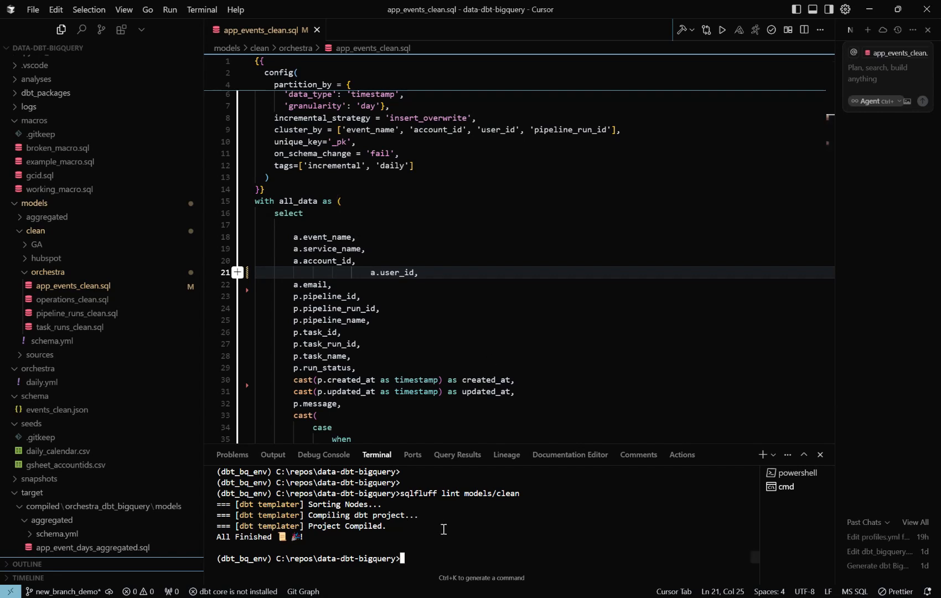
- Rerun sqlfluff lint models/clean to show the line 21 indentation violation in a taller terminal
{"action": "key", "text": "Up"}
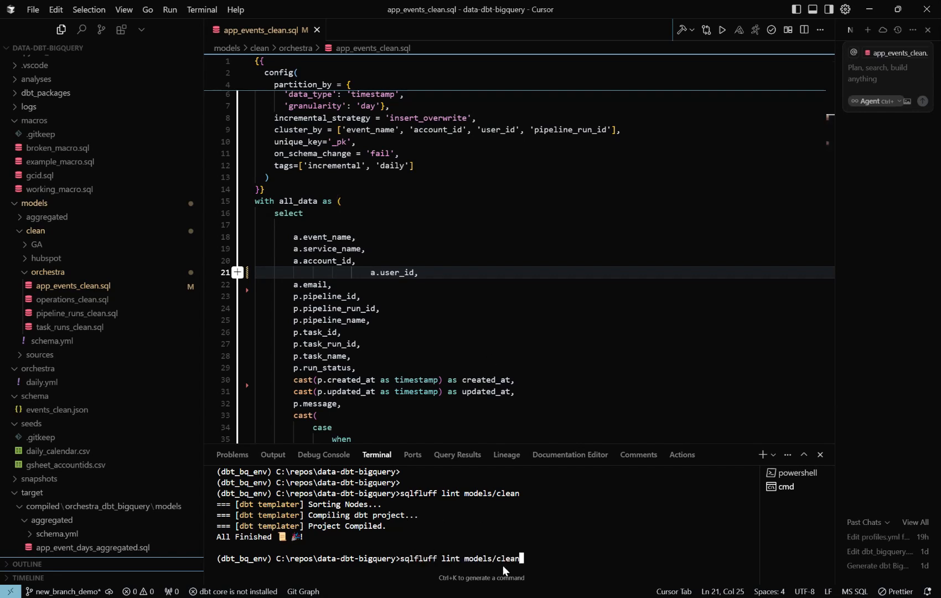
{"action": "key", "text": "Return"}
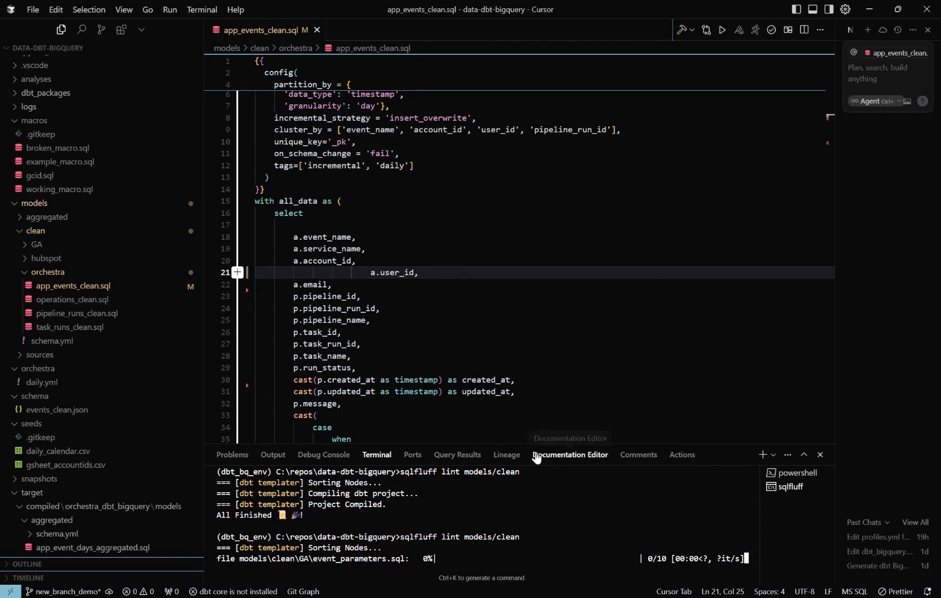
{"action": "left_click_drag", "start_coordinate": [567, 447], "coordinate": [567, 340]}
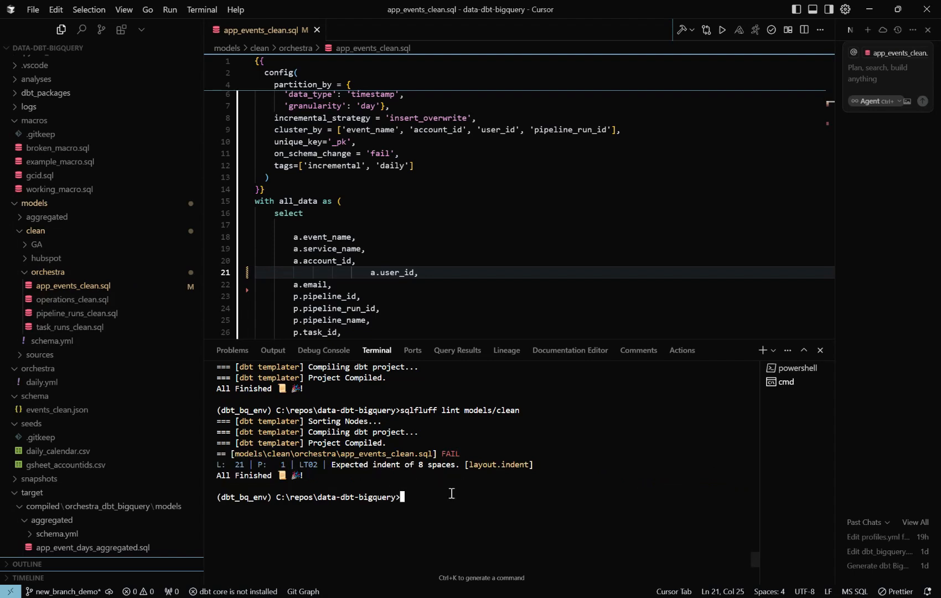
- Change the recalled command to sqlfluff fix models/clean and run it to correct the violation
{"action": "key", "text": "Up"}
{"action": "key", "text": "ctrl+Left"}
{"action": "key", "text": "Left"}
{"action": "key", "text": "BackSpace"}
{"action": "key", "text": "BackSpace"}
{"action": "key", "text": "BackSpace"}
{"action": "key", "text": "BackSpace"}
{"action": "type", "text": "fix"}
{"action": "key", "text": "Return"}
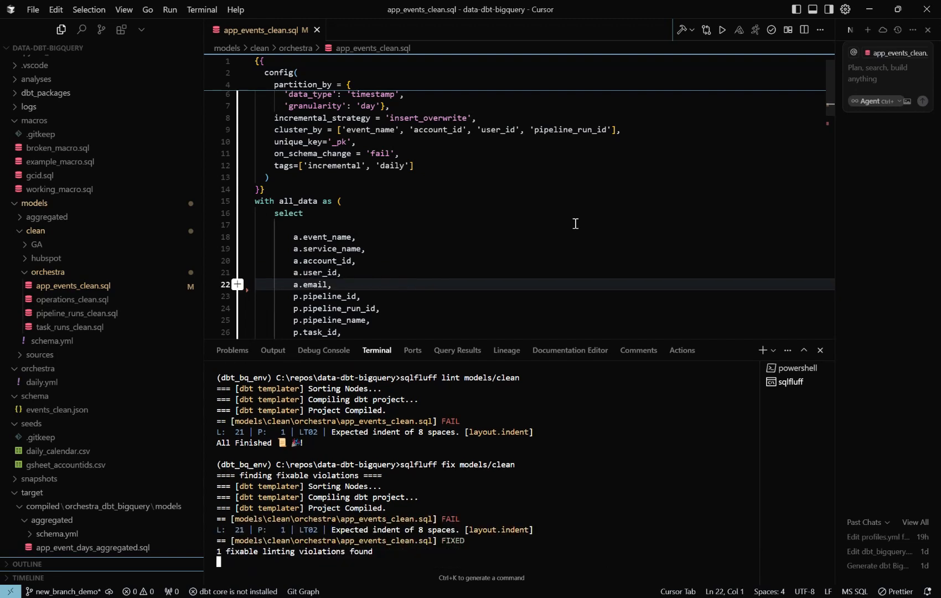
- Return to the fixed SQL model, then bring up the dbt_bigquery.yml workflow from .github/workflows
{"action": "left_click", "coordinate": [511, 256]}
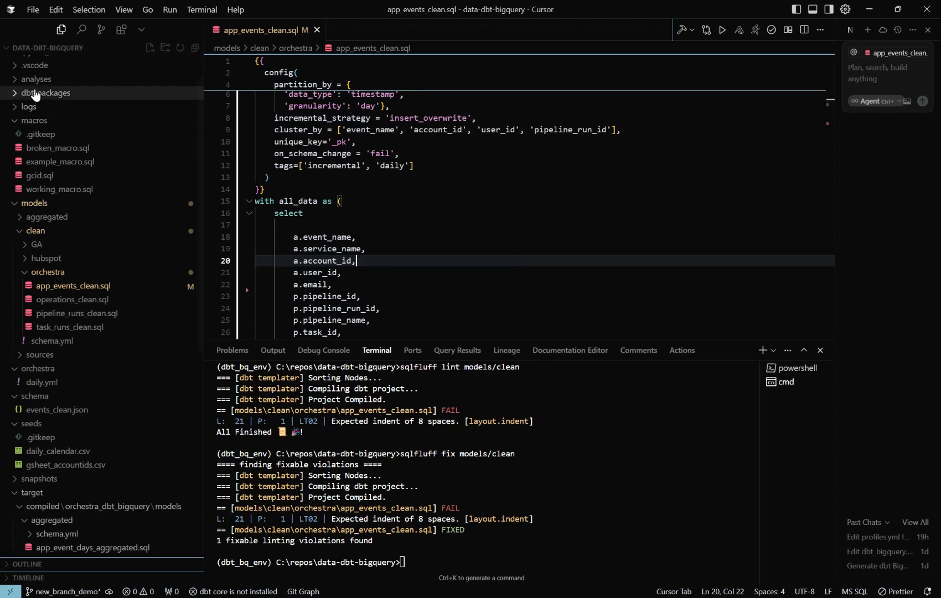
{"action": "scroll", "coordinate": [74, 147], "scroll_direction": "up", "scroll_amount": 3}
{"action": "left_click", "coordinate": [31, 76]}
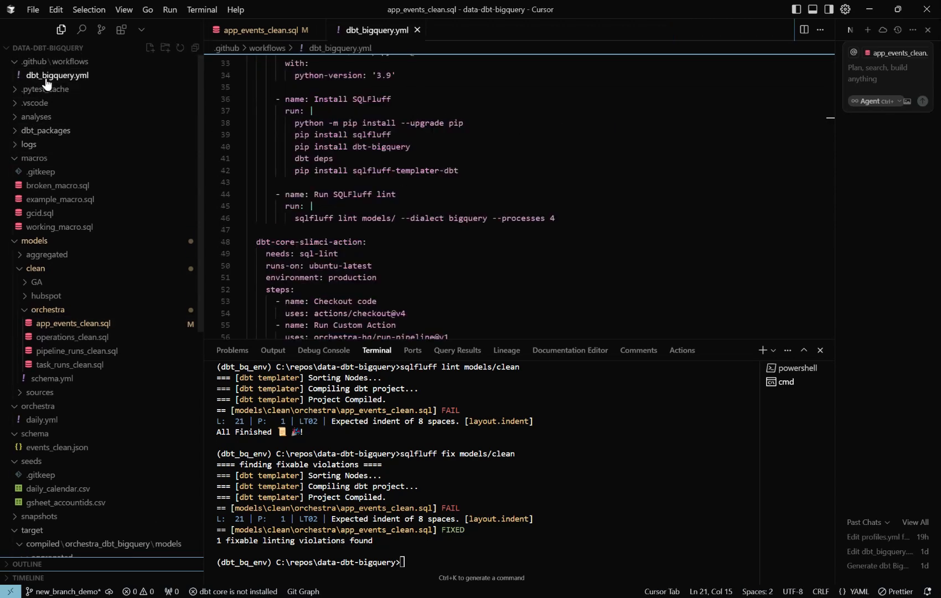
{"action": "scroll", "coordinate": [506, 248], "scroll_direction": "down", "scroll_amount": 3}
{"action": "scroll", "coordinate": [506, 248], "scroll_direction": "up", "scroll_amount": 5}
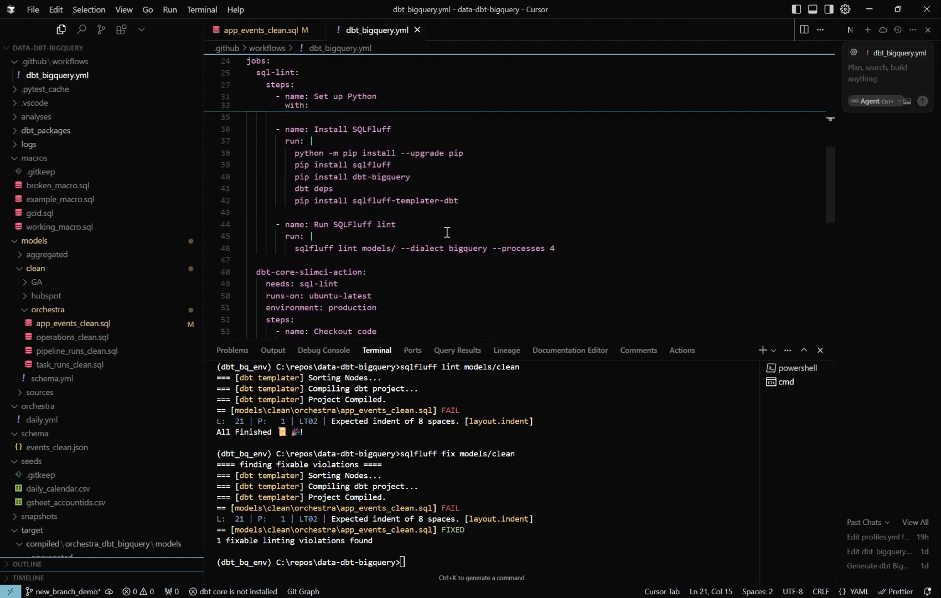
{"action": "scroll", "coordinate": [375, 209], "scroll_direction": "up", "scroll_amount": 3}
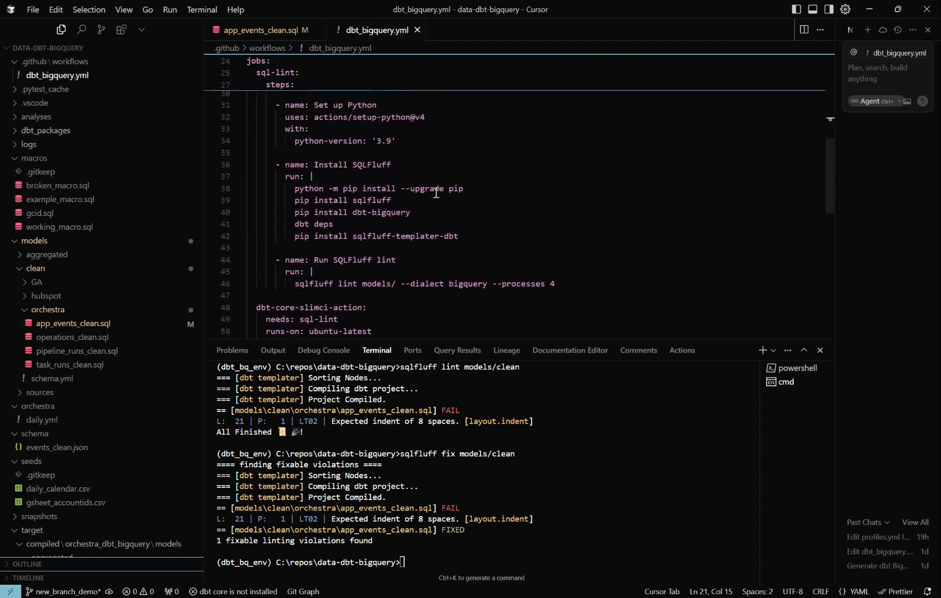
{"action": "scroll", "coordinate": [408, 214], "scroll_direction": "down", "scroll_amount": 4}
{"action": "scroll", "coordinate": [411, 231], "scroll_direction": "down", "scroll_amount": 4}
{"action": "scroll", "coordinate": [411, 232], "scroll_direction": "down", "scroll_amount": 3}
{"action": "scroll", "coordinate": [353, 206], "scroll_direction": "down", "scroll_amount": 2}
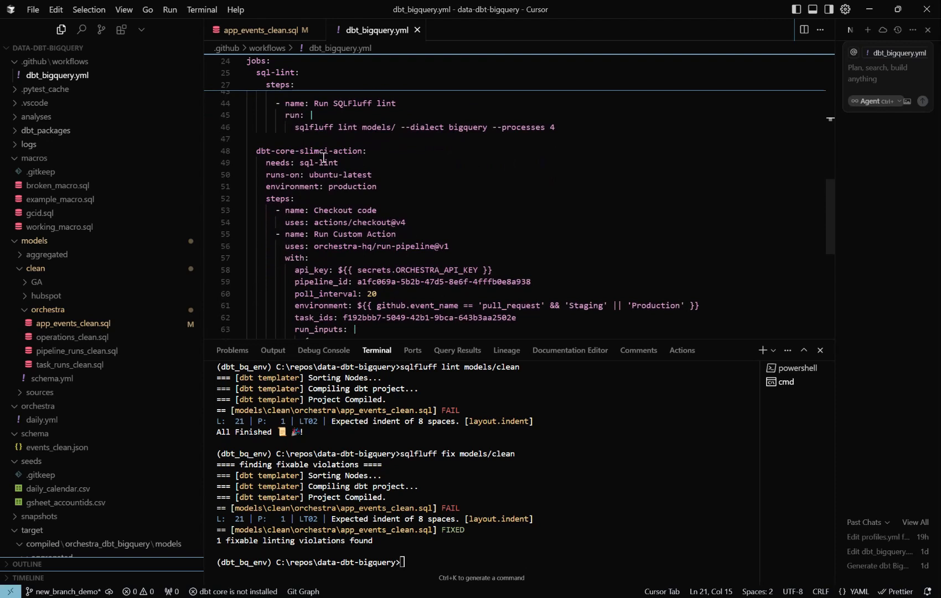
{"action": "scroll", "coordinate": [421, 237], "scroll_direction": "down", "scroll_amount": 2}
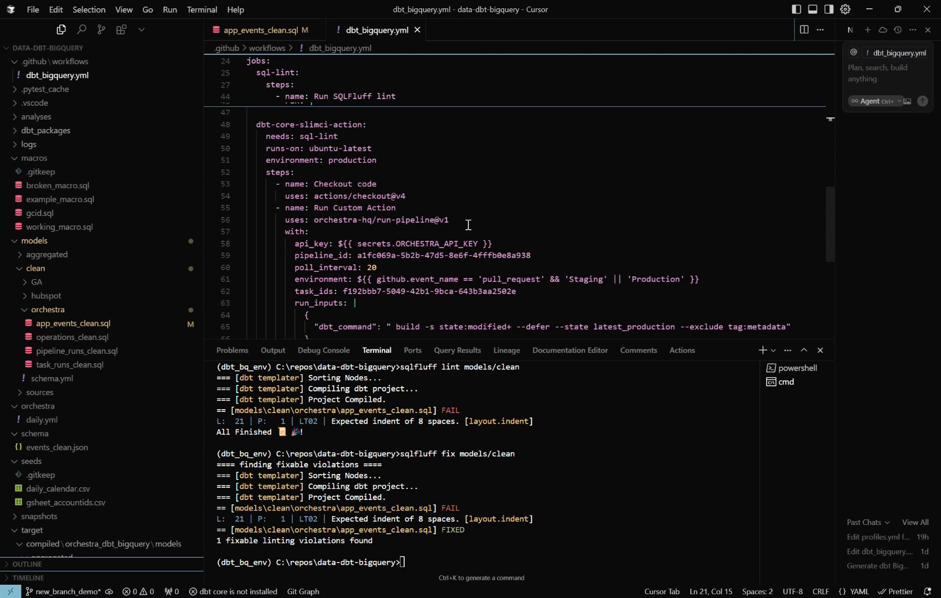
{"action": "scroll", "coordinate": [456, 227], "scroll_direction": "down", "scroll_amount": 1}
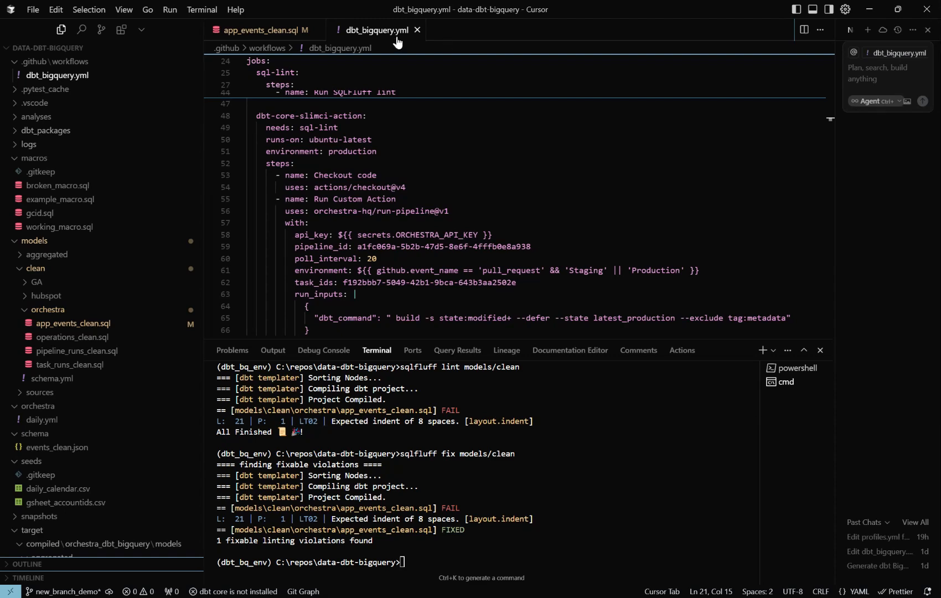
- Rename a.service_name to service_name_clean on line 19 of app_events_clean.sql and save it
{"action": "left_click", "coordinate": [257, 30]}
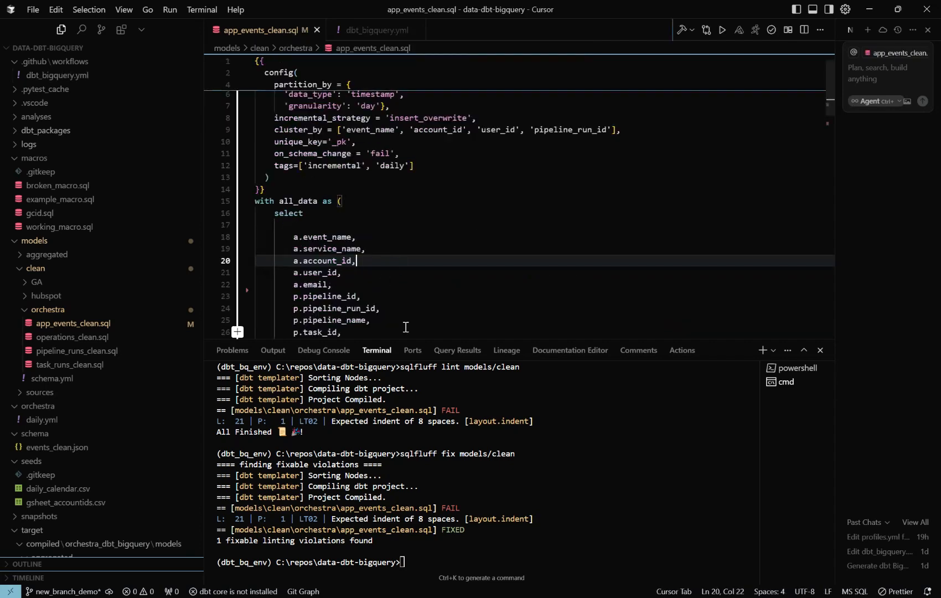
{"action": "key", "text": "Up"}
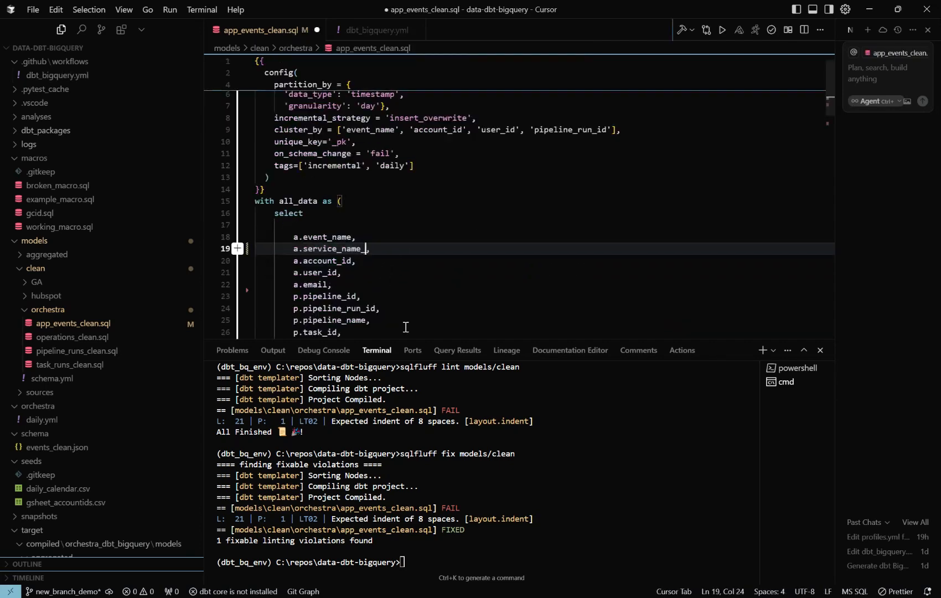
{"action": "type", "text": "_clean"}
{"action": "key", "text": "ctrl+s"}
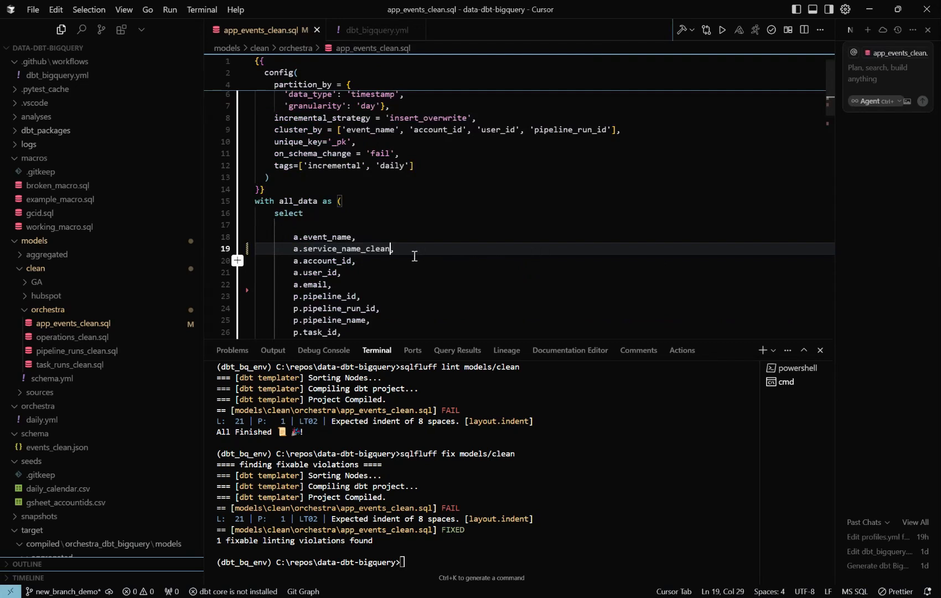
{"action": "left_click_drag", "start_coordinate": [395, 248], "coordinate": [299, 250]}
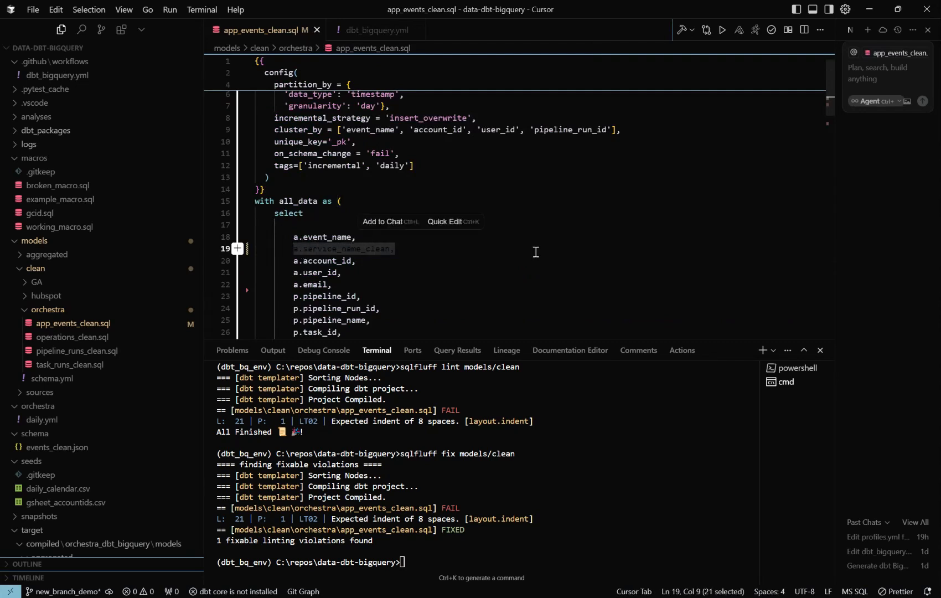
{"action": "left_click", "coordinate": [517, 274]}
{"action": "double_click", "coordinate": [345, 248]}
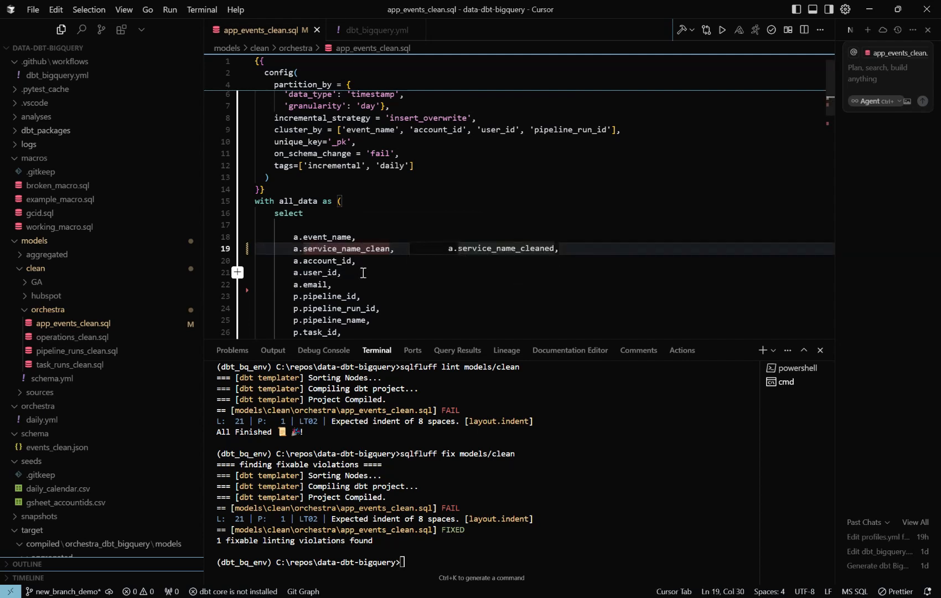
- Highlight the slim-CI run_inputs dbt_command block in dbt_bigquery.yml
{"action": "left_click", "coordinate": [371, 30]}
{"action": "scroll", "coordinate": [469, 291], "scroll_direction": "down", "scroll_amount": 1}
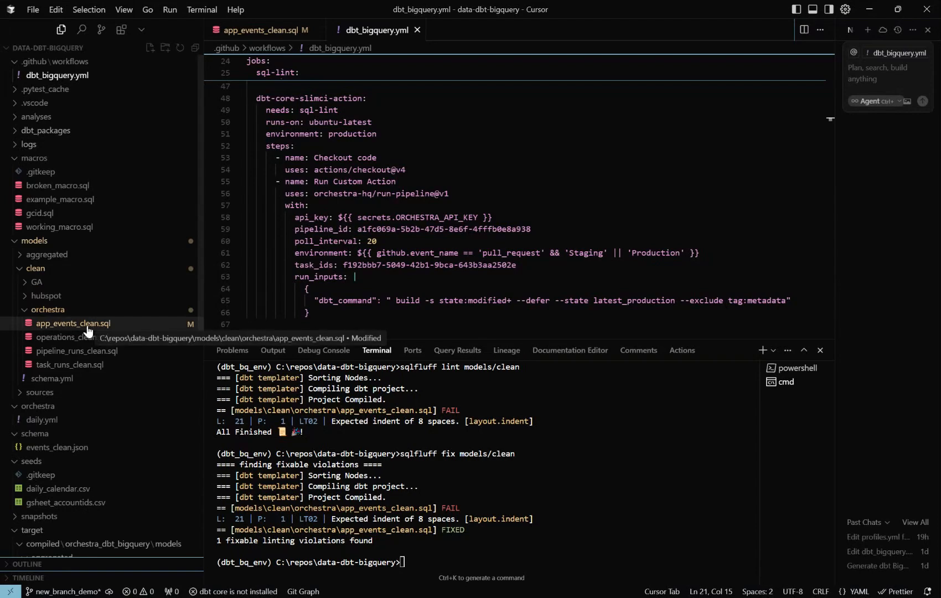
{"action": "left_click", "coordinate": [325, 313]}
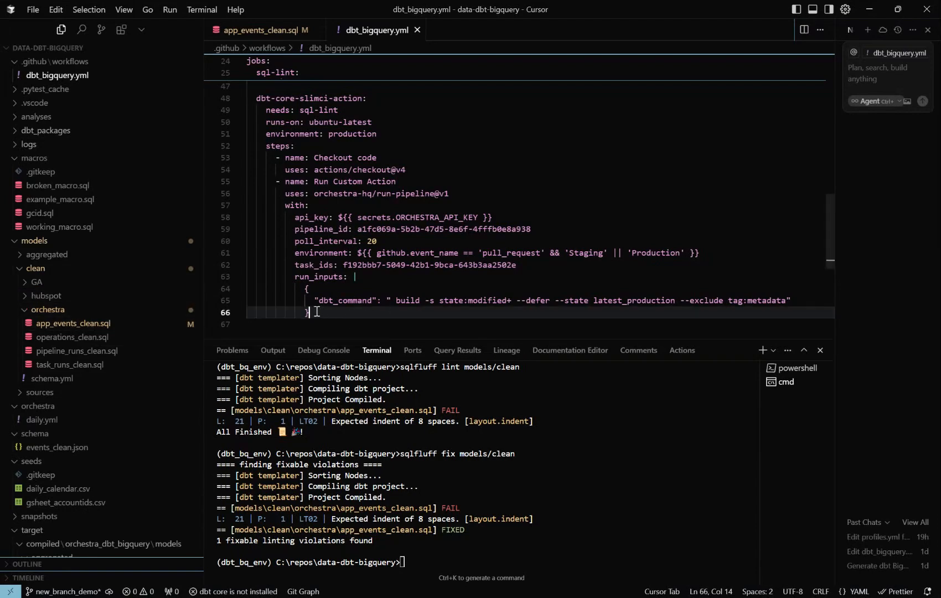
{"action": "left_click_drag", "start_coordinate": [325, 316], "coordinate": [303, 288]}
{"action": "left_click", "coordinate": [419, 316]}
- Point out the state:modified+ selector, the --defer flag and the latest_production state in the dbt build command
{"action": "double_click", "coordinate": [487, 301]}
{"action": "left_click", "coordinate": [542, 311]}
{"action": "left_click", "coordinate": [513, 300]}
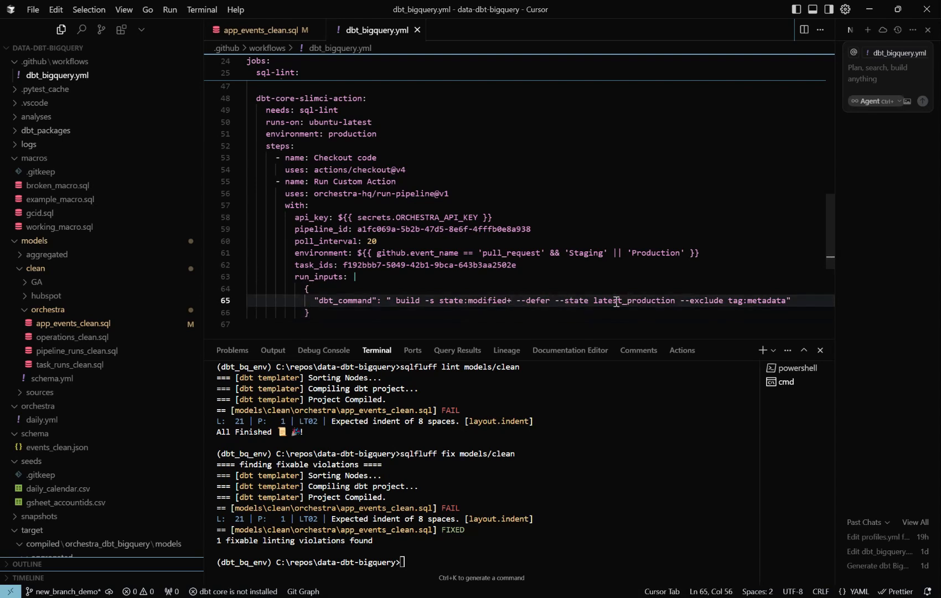
{"action": "key", "text": "ctrl+shift+Left"}
{"action": "key", "text": "ctrl+shift+Left"}
{"action": "key", "text": "ctrl+shift+Left"}
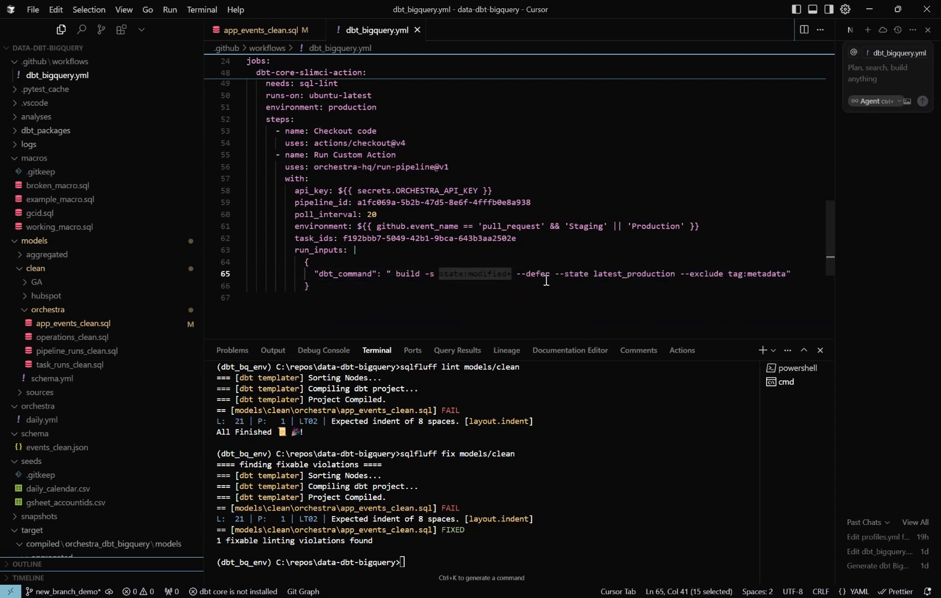
{"action": "double_click", "coordinate": [544, 278]}
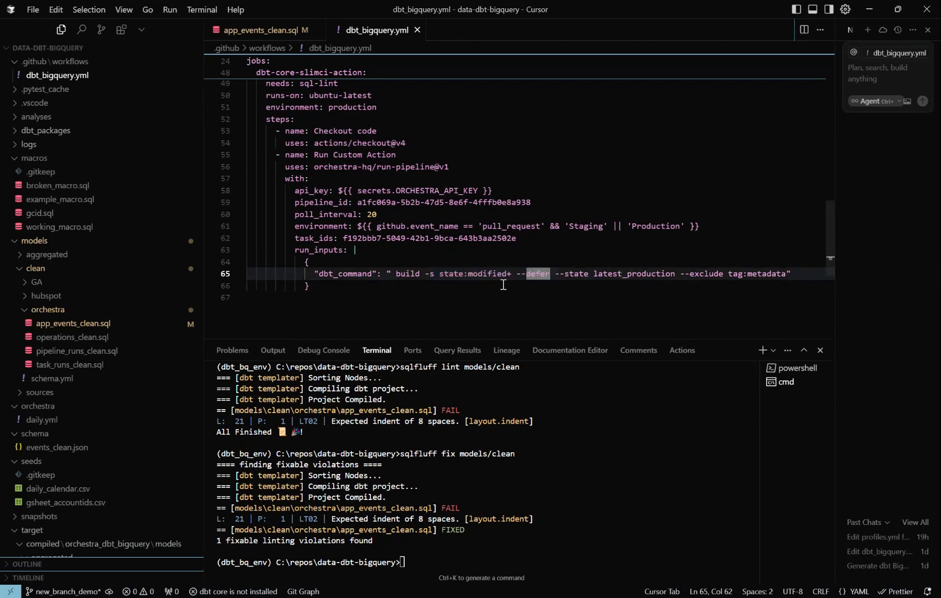
{"action": "double_click", "coordinate": [627, 276]}
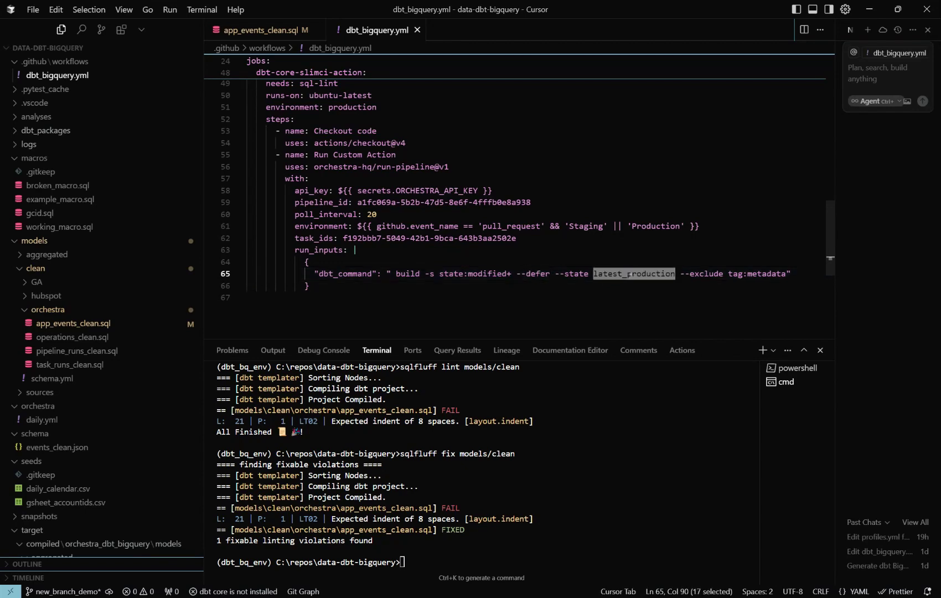
{"action": "left_click", "coordinate": [498, 285]}
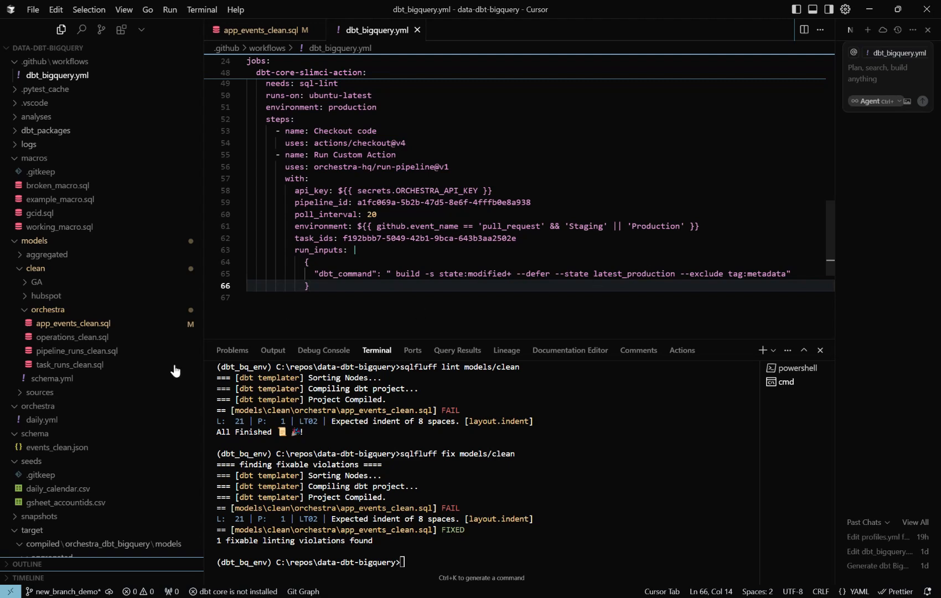
{"action": "scroll", "coordinate": [96, 389], "scroll_direction": "down", "scroll_amount": 3}
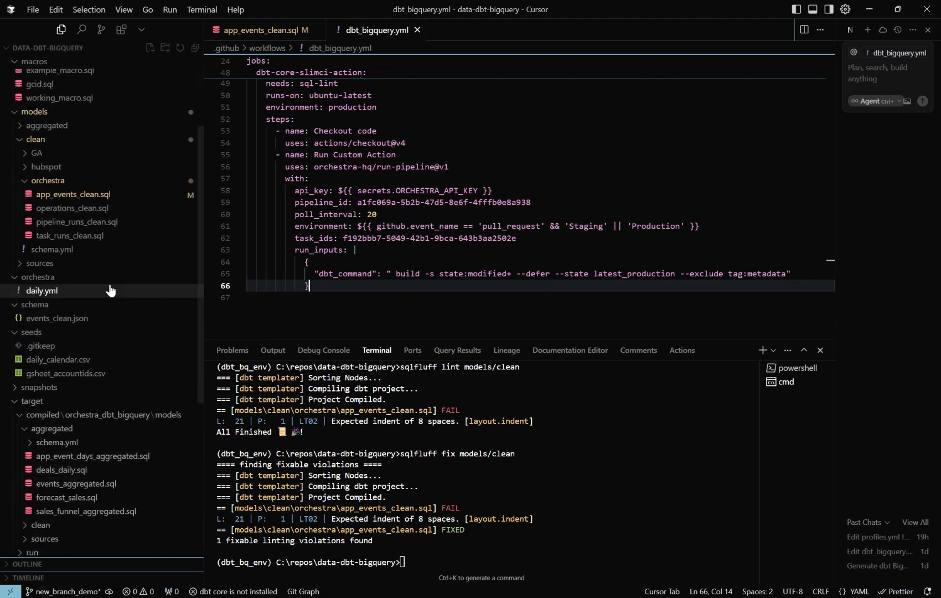
{"action": "scroll", "coordinate": [96, 385], "scroll_direction": "down", "scroll_amount": 5}
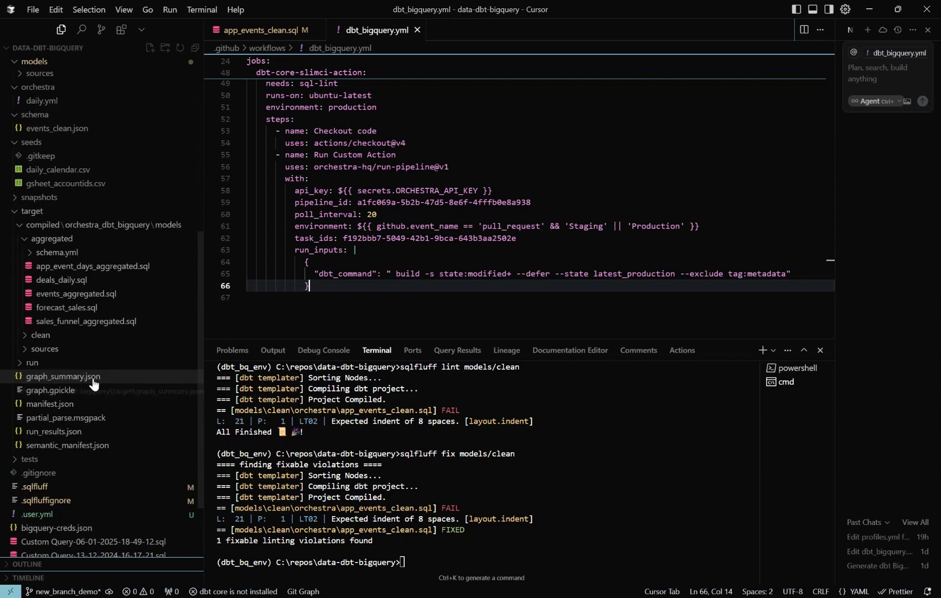
{"action": "left_click", "coordinate": [66, 403]}
{"action": "scroll", "coordinate": [491, 91], "scroll_direction": "up", "scroll_amount": 3}
{"action": "scroll", "coordinate": [544, 173], "scroll_direction": "up", "scroll_amount": 8}
{"action": "scroll", "coordinate": [559, 168], "scroll_direction": "up", "scroll_amount": 8}
{"action": "left_click", "coordinate": [565, 169]}
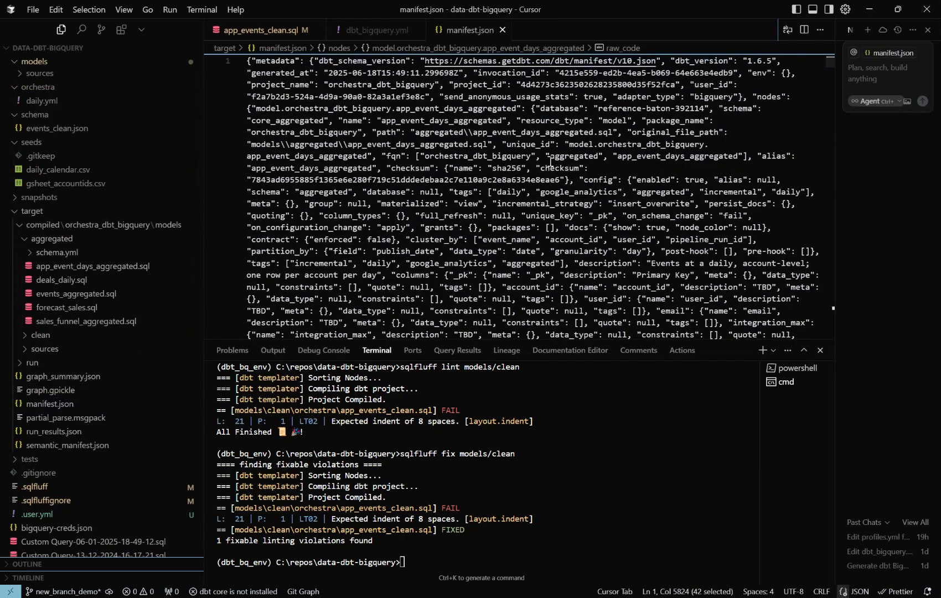
{"action": "left_click", "coordinate": [486, 195]}
{"action": "scroll", "coordinate": [486, 195], "scroll_direction": "down", "scroll_amount": 5}
{"action": "scroll", "coordinate": [486, 195], "scroll_direction": "down", "scroll_amount": 5}
{"action": "scroll", "coordinate": [486, 195], "scroll_direction": "down", "scroll_amount": 5}
{"action": "scroll", "coordinate": [486, 194], "scroll_direction": "down", "scroll_amount": 5}
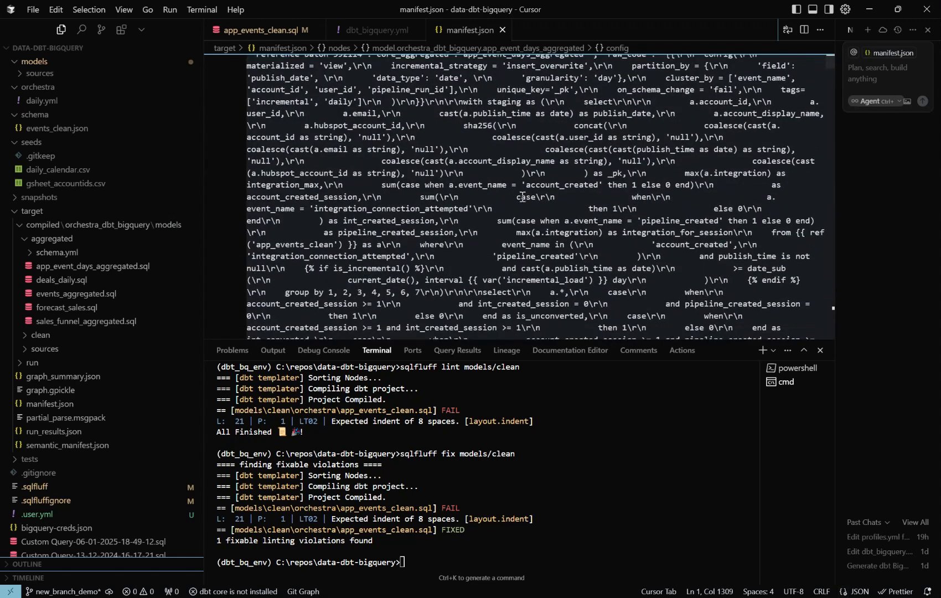
{"action": "scroll", "coordinate": [531, 200], "scroll_direction": "down", "scroll_amount": 5}
{"action": "scroll", "coordinate": [531, 201], "scroll_direction": "down", "scroll_amount": 5}
{"action": "scroll", "coordinate": [537, 213], "scroll_direction": "down", "scroll_amount": 5}
{"action": "scroll", "coordinate": [543, 221], "scroll_direction": "up", "scroll_amount": 5}
{"action": "scroll", "coordinate": [543, 220], "scroll_direction": "up", "scroll_amount": 3}
{"action": "scroll", "coordinate": [500, 213], "scroll_direction": "up", "scroll_amount": 3}
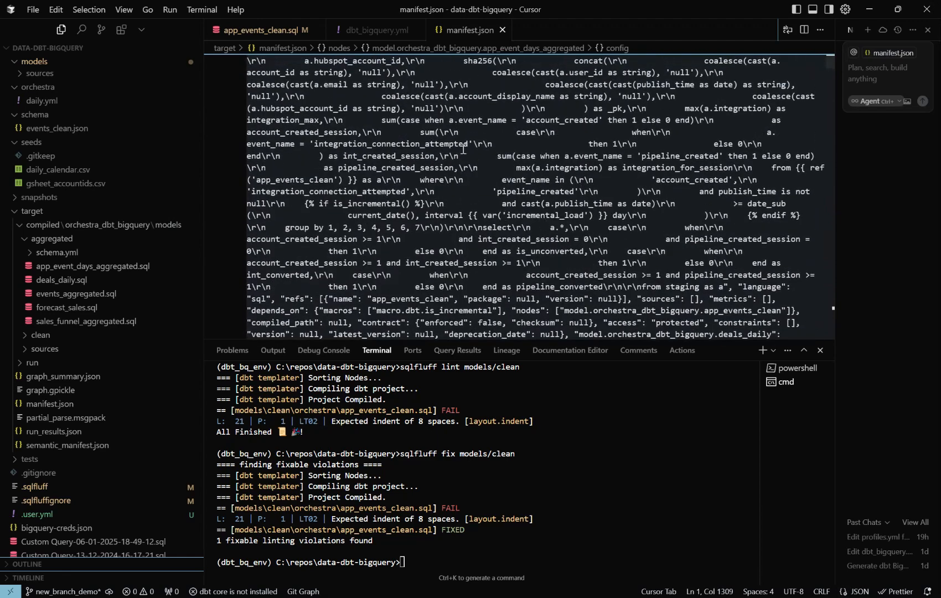
{"action": "mouse_move", "coordinate": [450, 174]}
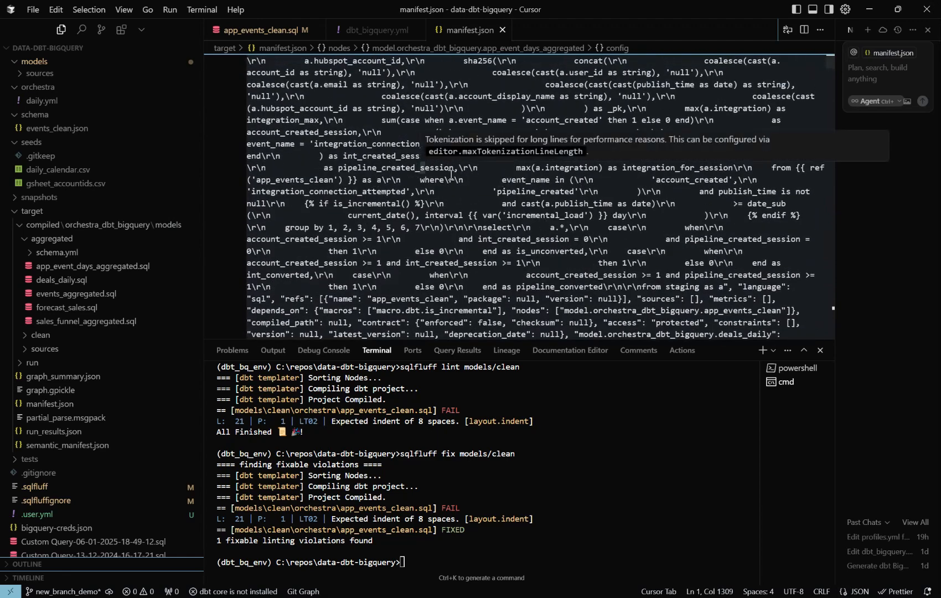
{"action": "scroll", "coordinate": [368, 205], "scroll_direction": "up", "scroll_amount": 6}
{"action": "scroll", "coordinate": [367, 208], "scroll_direction": "down", "scroll_amount": 5}
{"action": "scroll", "coordinate": [389, 140], "scroll_direction": "up", "scroll_amount": 2}
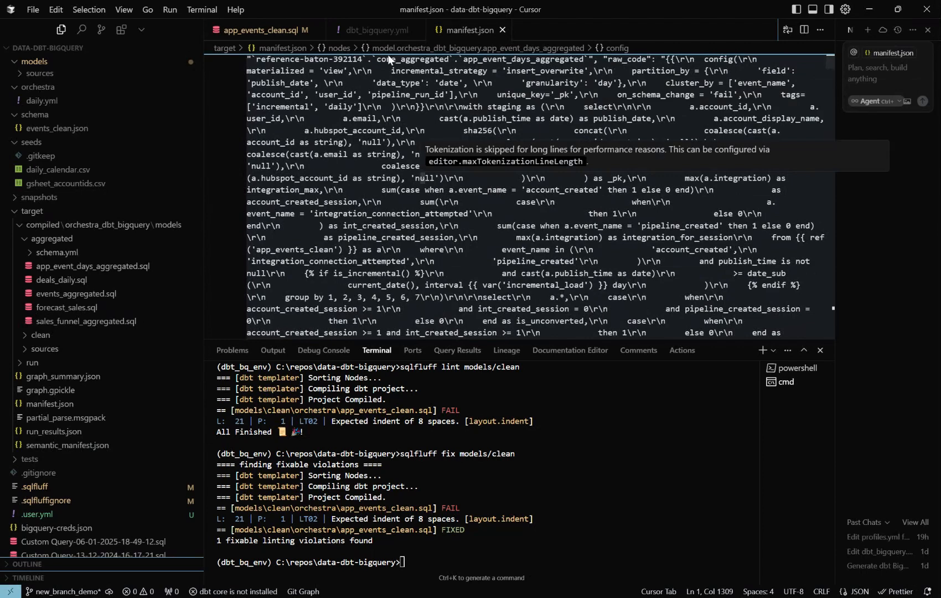
{"action": "left_click", "coordinate": [257, 30]}
{"action": "left_click", "coordinate": [380, 30]}
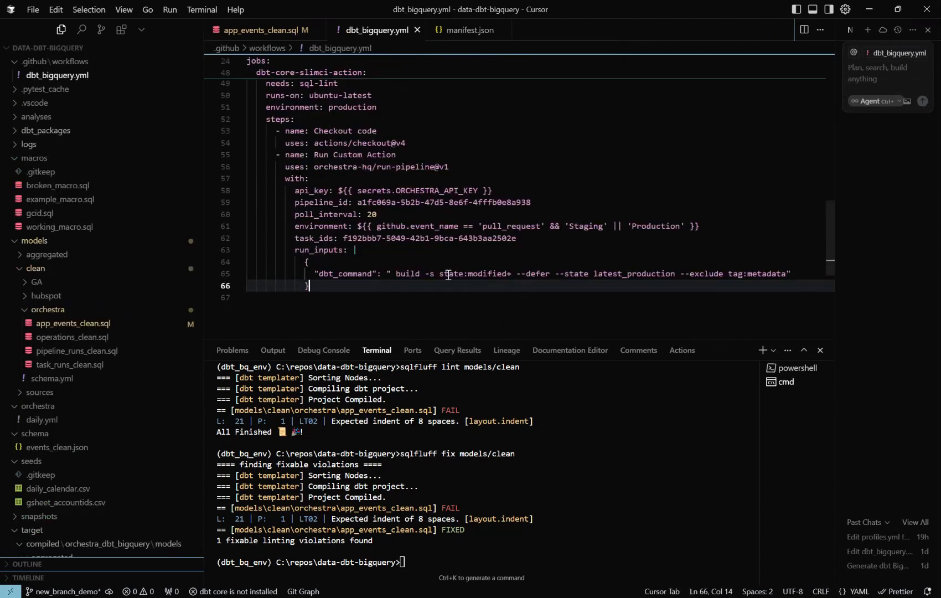
{"action": "scroll", "coordinate": [415, 259], "scroll_direction": "up", "scroll_amount": 1}
{"action": "scroll", "coordinate": [415, 259], "scroll_direction": "up", "scroll_amount": 3}
{"action": "scroll", "coordinate": [415, 258], "scroll_direction": "up", "scroll_amount": 2}
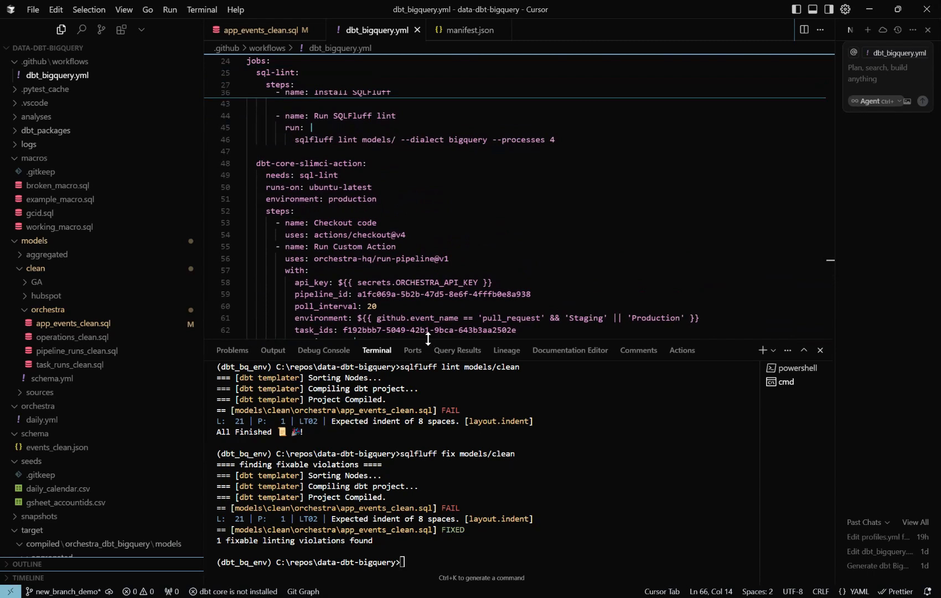
{"action": "left_click_drag", "start_coordinate": [428, 341], "coordinate": [435, 474]}
{"action": "scroll", "coordinate": [449, 323], "scroll_direction": "up", "scroll_amount": 3}
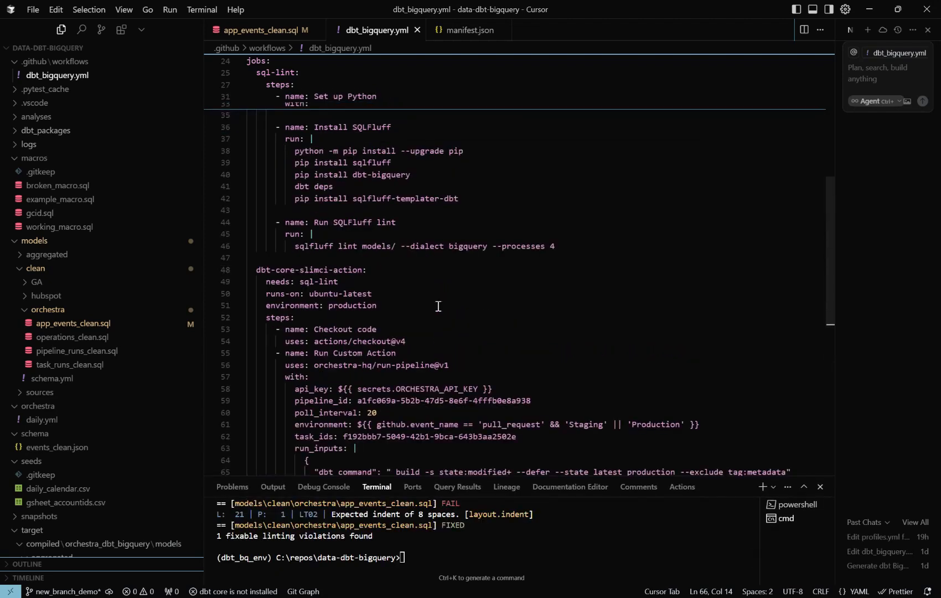
{"action": "scroll", "coordinate": [448, 324], "scroll_direction": "up", "scroll_amount": 3}
{"action": "left_click_drag", "start_coordinate": [462, 251], "coordinate": [295, 216]}
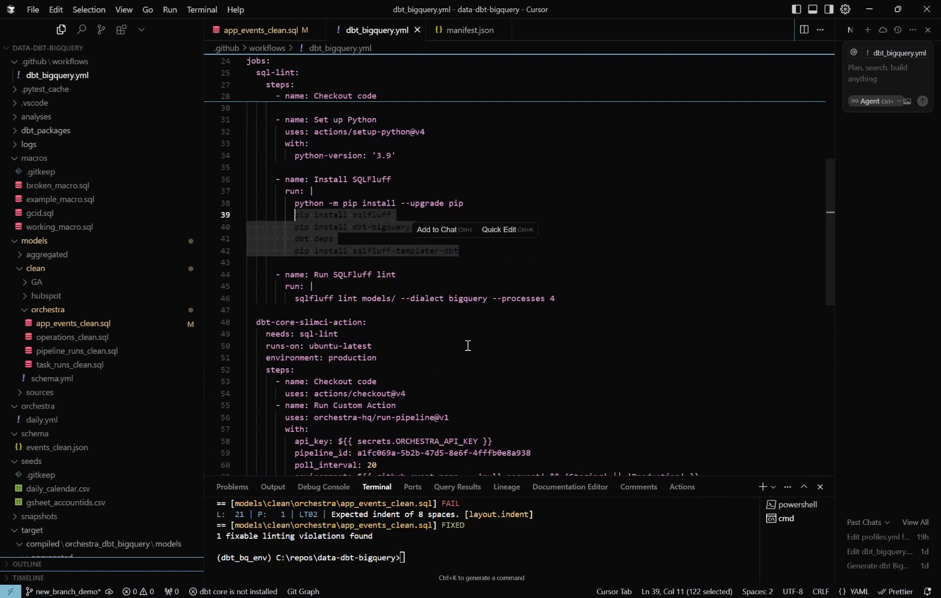
{"action": "double_click", "coordinate": [435, 357]}
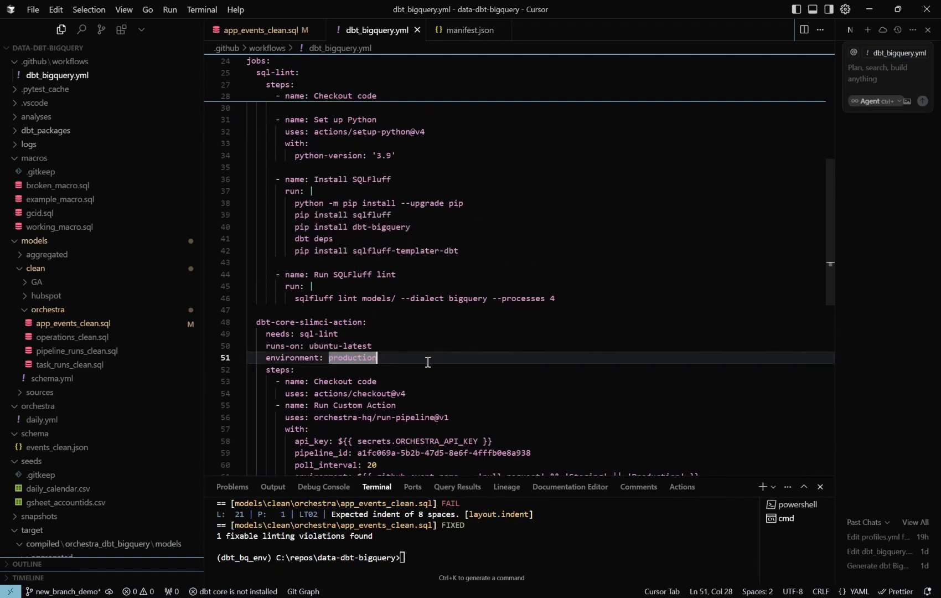
{"action": "scroll", "coordinate": [428, 362], "scroll_direction": "down", "scroll_amount": 2}
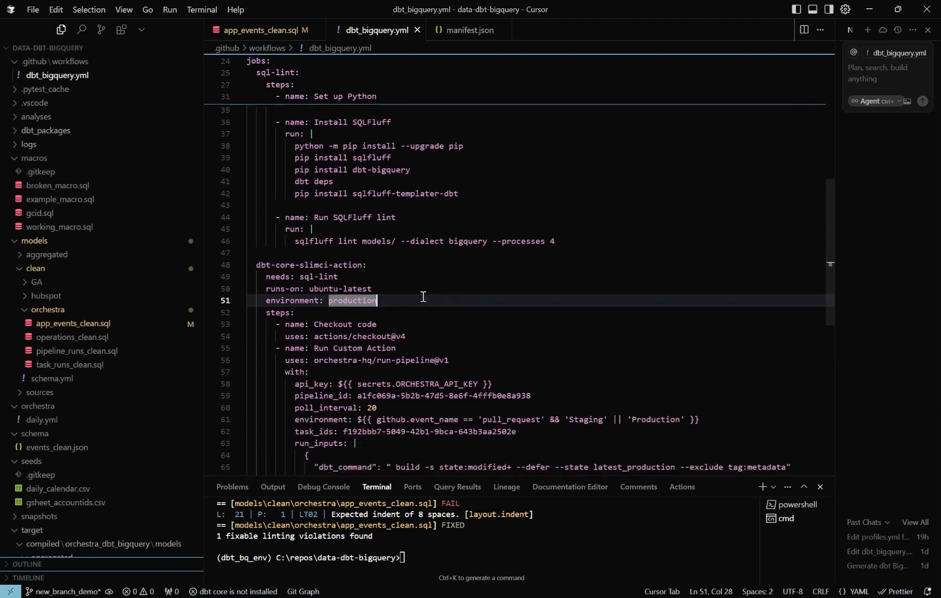
{"action": "mouse_move", "coordinate": [464, 197]}
{"action": "left_mouse_down"}
{"action": "mouse_move", "coordinate": [292, 171]}
{"action": "mouse_move", "coordinate": [295, 158]}
{"action": "left_mouse_up"}
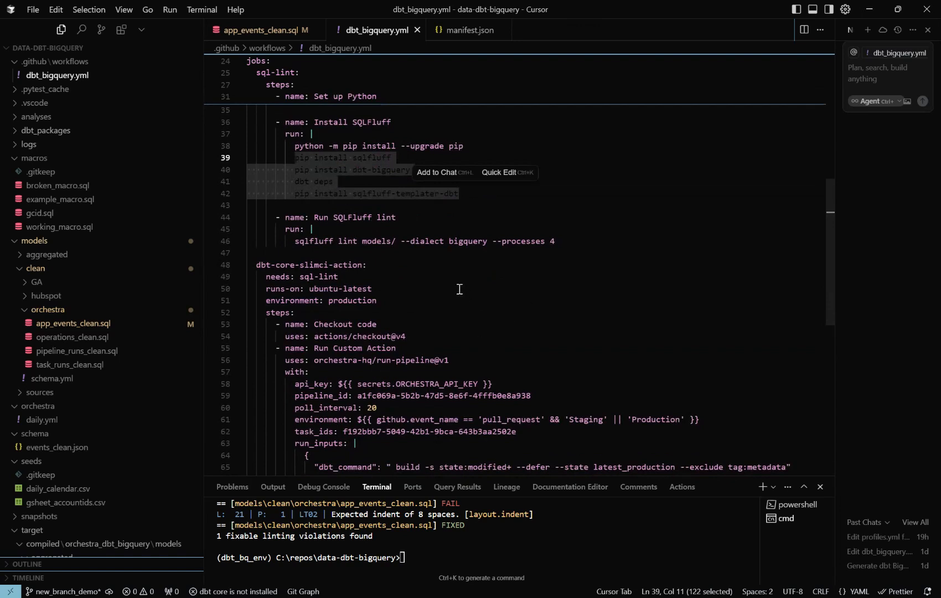
{"action": "scroll", "coordinate": [545, 309], "scroll_direction": "down", "scroll_amount": 3}
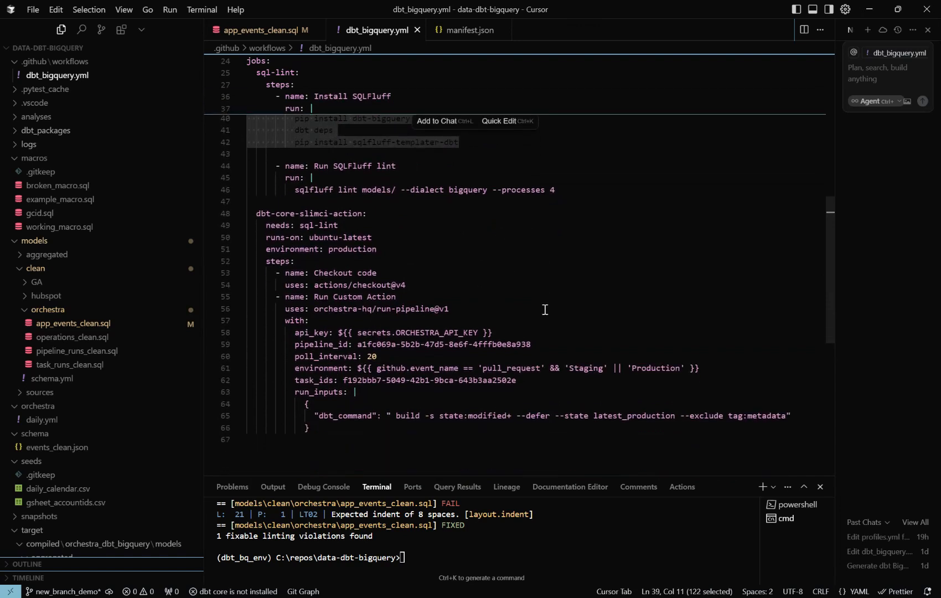
{"action": "scroll", "coordinate": [545, 310], "scroll_direction": "up", "scroll_amount": 2}
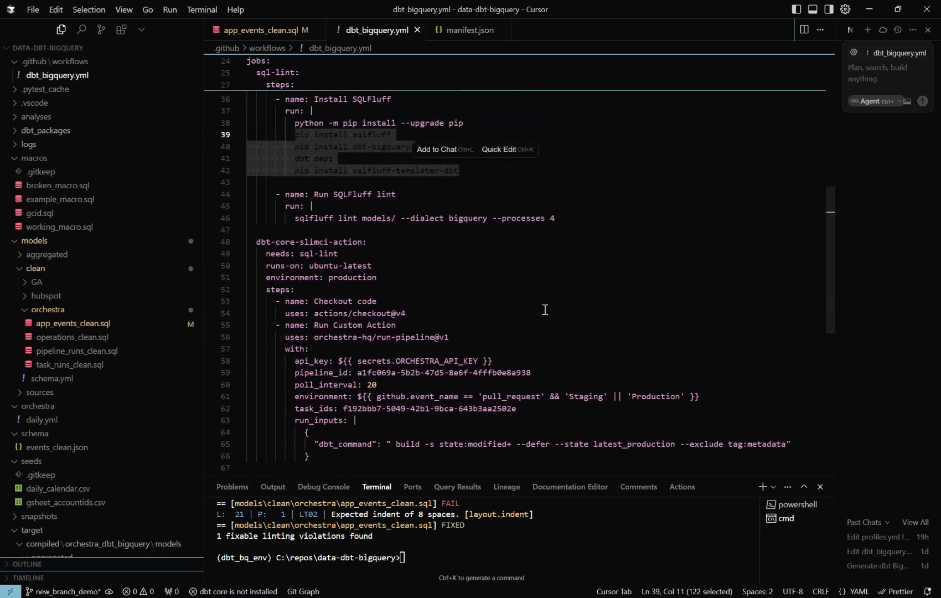
{"action": "scroll", "coordinate": [498, 365], "scroll_direction": "down", "scroll_amount": 1}
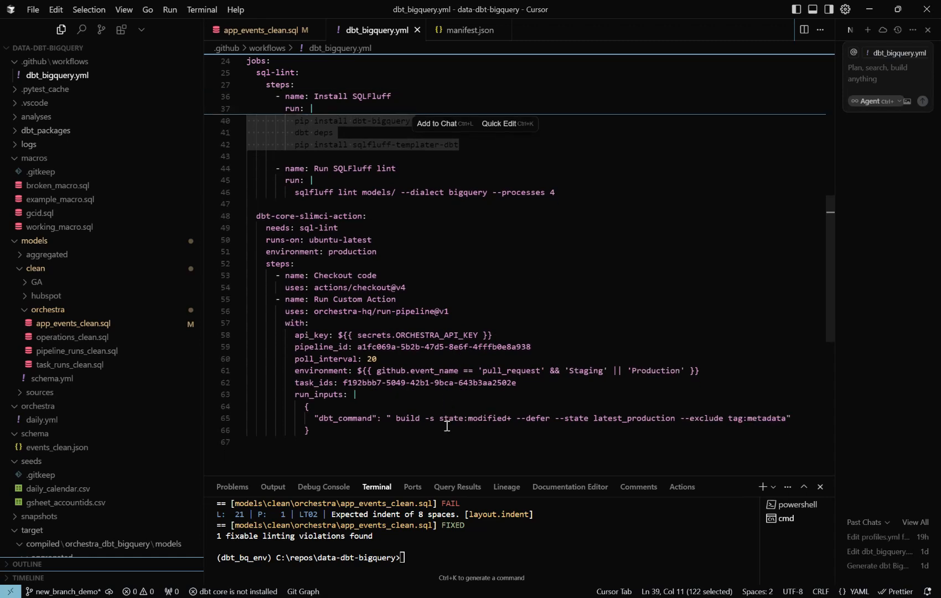
{"action": "left_click_drag", "start_coordinate": [323, 441], "coordinate": [303, 409]}
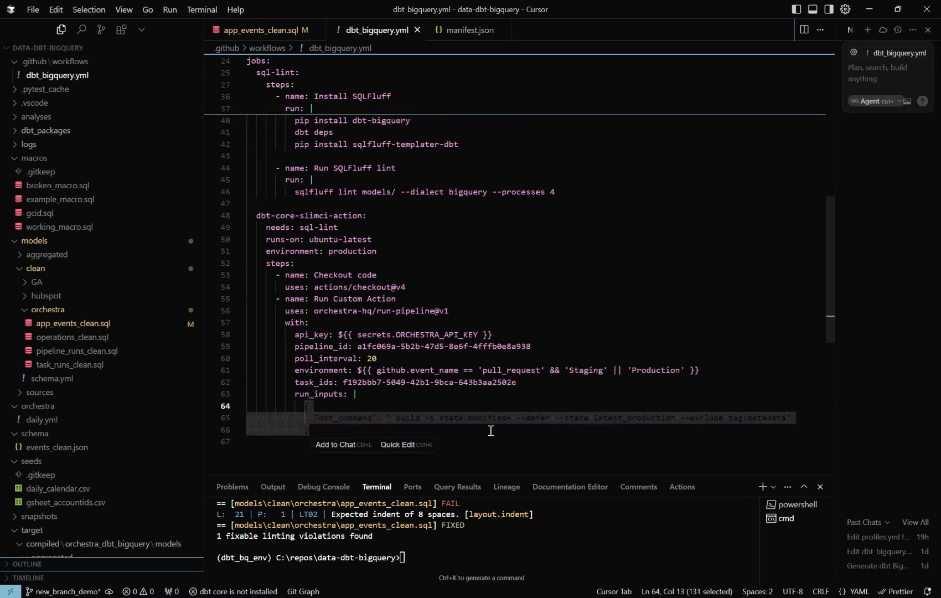
{"action": "left_click", "coordinate": [550, 439]}
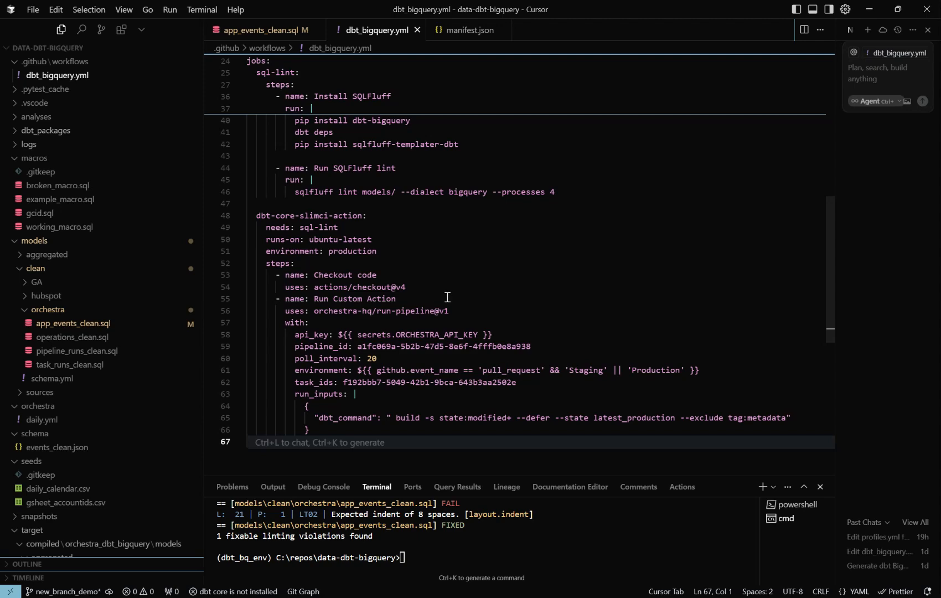
{"action": "scroll", "coordinate": [488, 319], "scroll_direction": "down", "scroll_amount": 3}
{"action": "scroll", "coordinate": [488, 319], "scroll_direction": "up", "scroll_amount": 2}
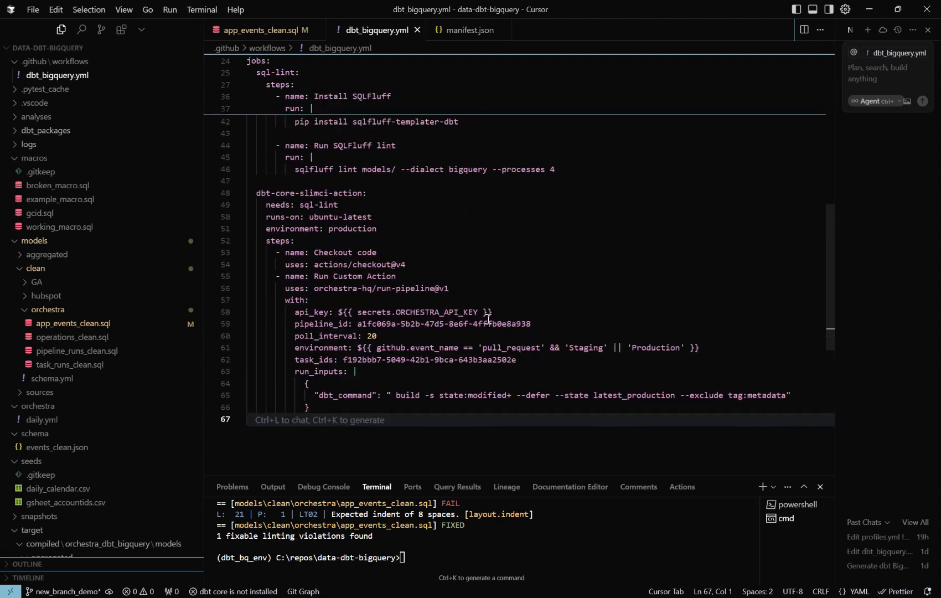
{"action": "double_click", "coordinate": [372, 335]}
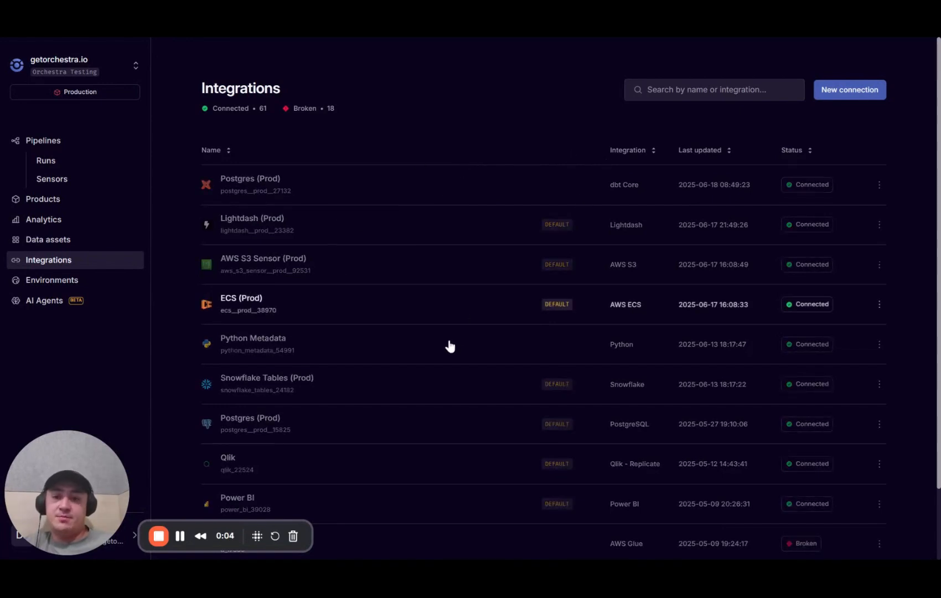
- Inspect the Postgres (Prod) dbt Core integration's repository and PRIVATE_KEY reference, then go to Environments
{"action": "left_click", "coordinate": [294, 164]}
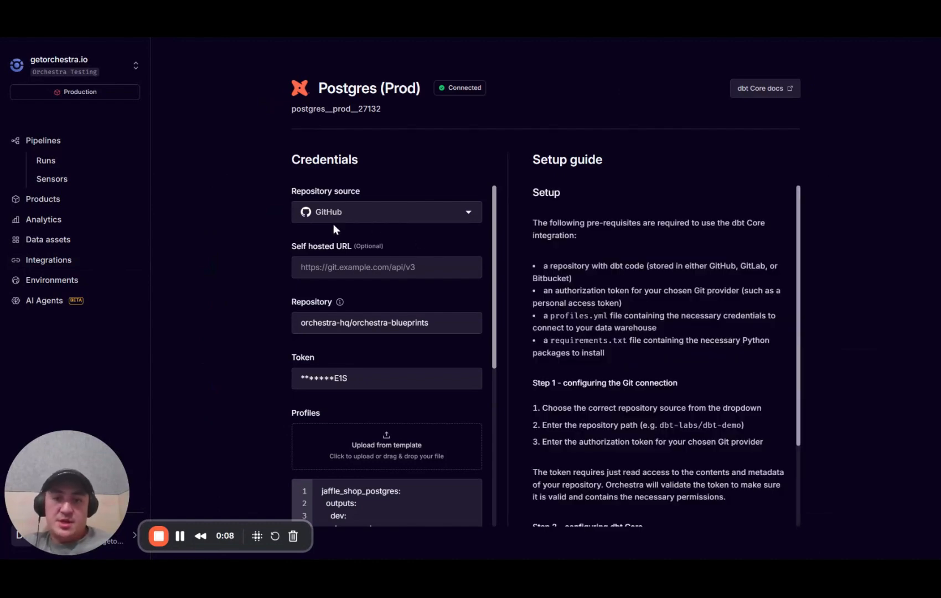
{"action": "scroll", "coordinate": [386, 367], "scroll_direction": "down", "scroll_amount": 1}
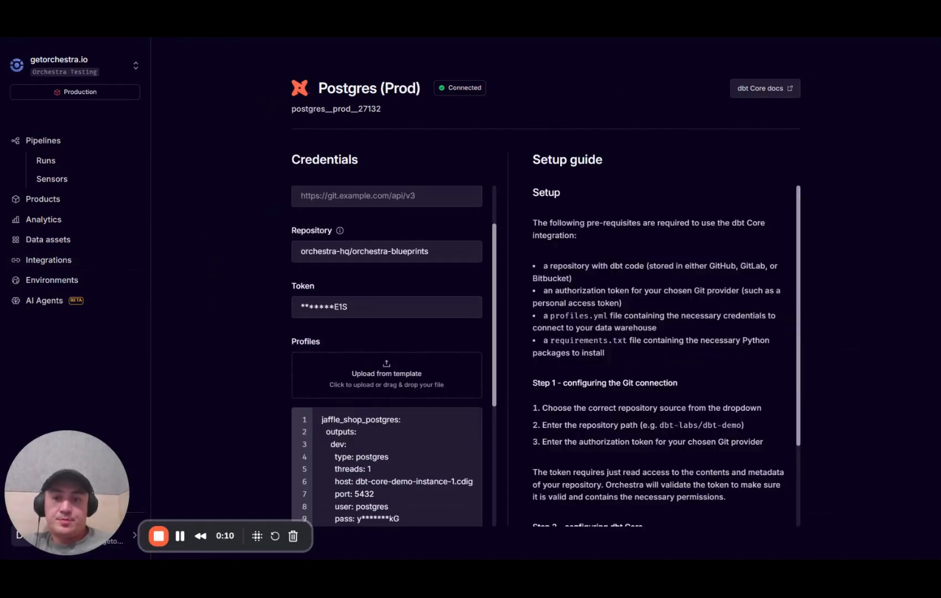
{"action": "left_click_drag", "start_coordinate": [430, 250], "coordinate": [278, 254]}
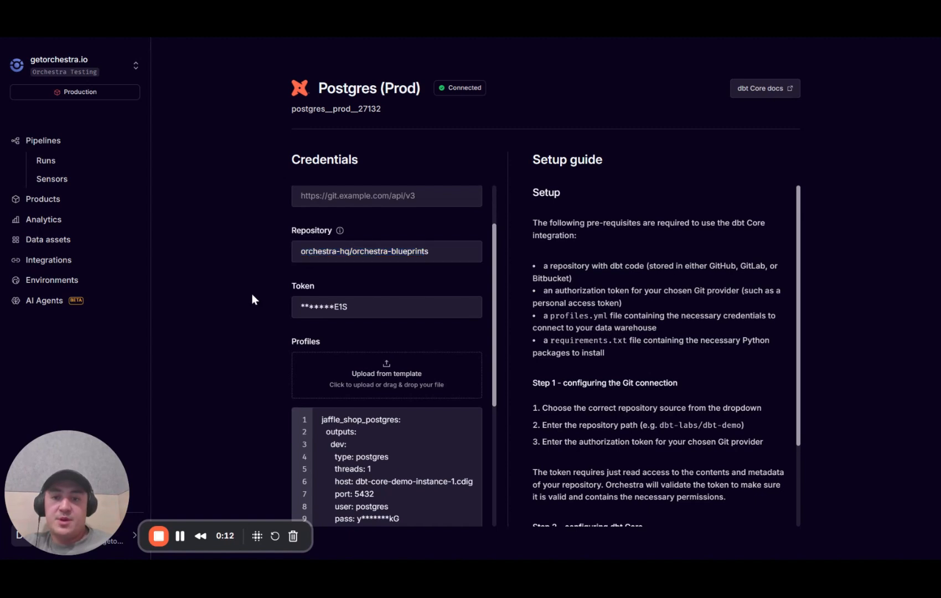
{"action": "left_click", "coordinate": [397, 307]}
{"action": "scroll", "coordinate": [449, 353], "scroll_direction": "down", "scroll_amount": 2}
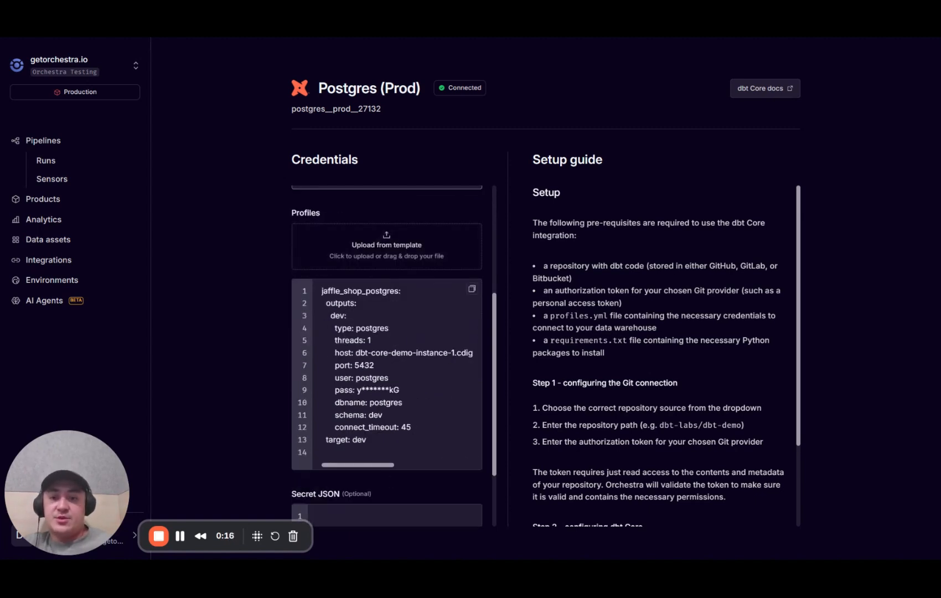
{"action": "scroll", "coordinate": [386, 331], "scroll_direction": "up", "scroll_amount": 2}
{"action": "scroll", "coordinate": [386, 331], "scroll_direction": "down", "scroll_amount": 2}
{"action": "scroll", "coordinate": [386, 330], "scroll_direction": "up", "scroll_amount": 2}
{"action": "scroll", "coordinate": [386, 331], "scroll_direction": "down", "scroll_amount": 1}
{"action": "scroll", "coordinate": [386, 331], "scroll_direction": "down", "scroll_amount": 2}
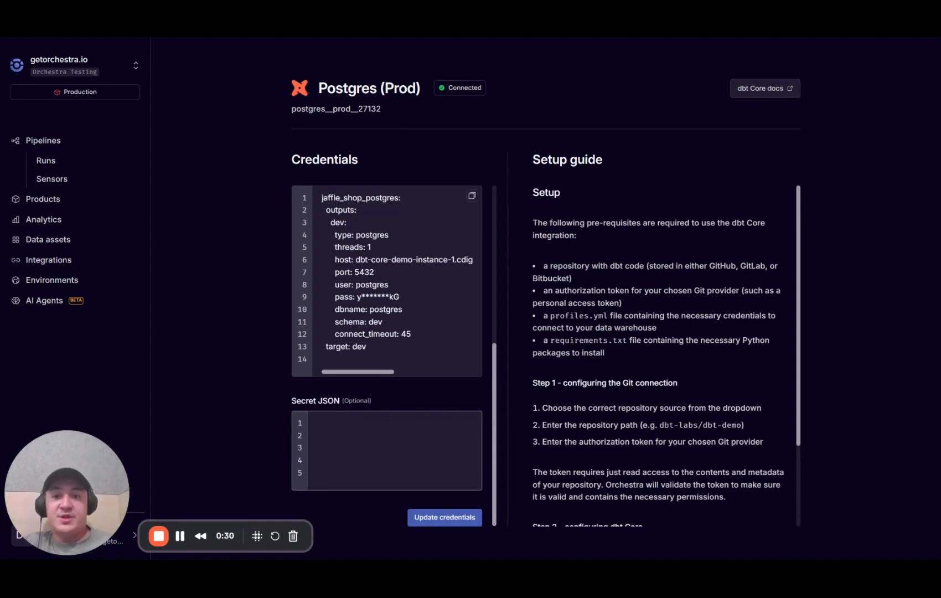
{"action": "scroll", "coordinate": [386, 294], "scroll_direction": "up", "scroll_amount": 2}
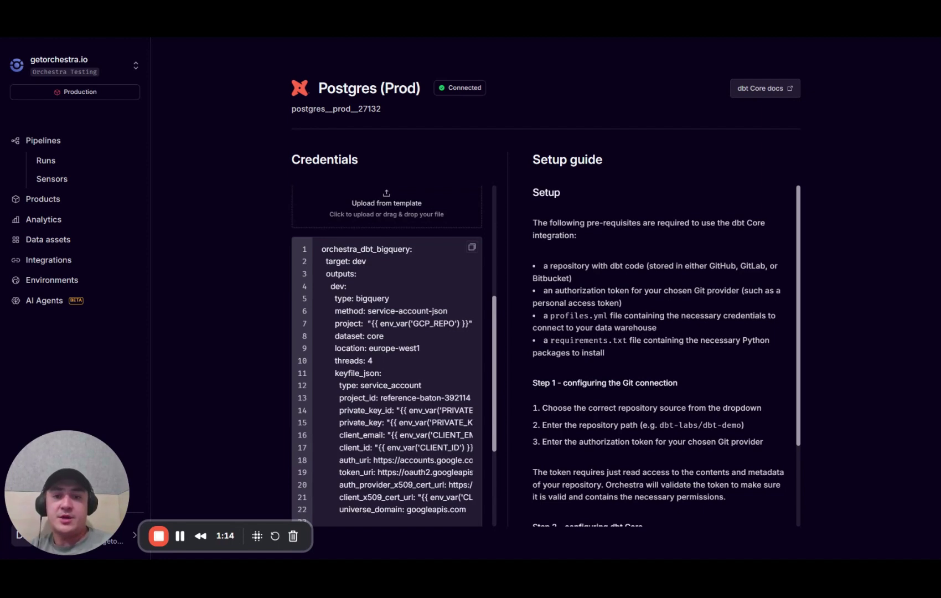
{"action": "scroll", "coordinate": [387, 331], "scroll_direction": "down", "scroll_amount": 4}
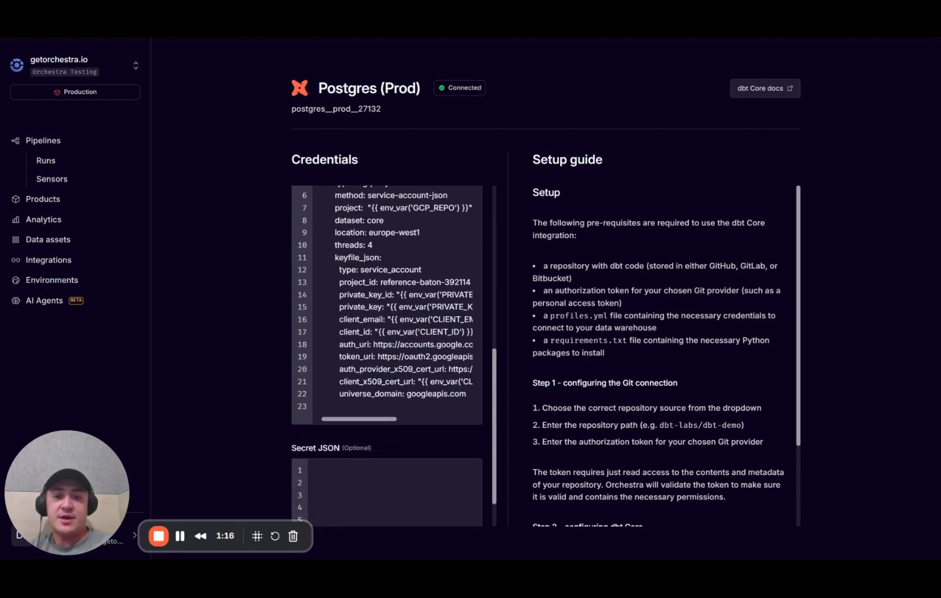
{"action": "left_click_drag", "start_coordinate": [392, 307], "coordinate": [473, 307]}
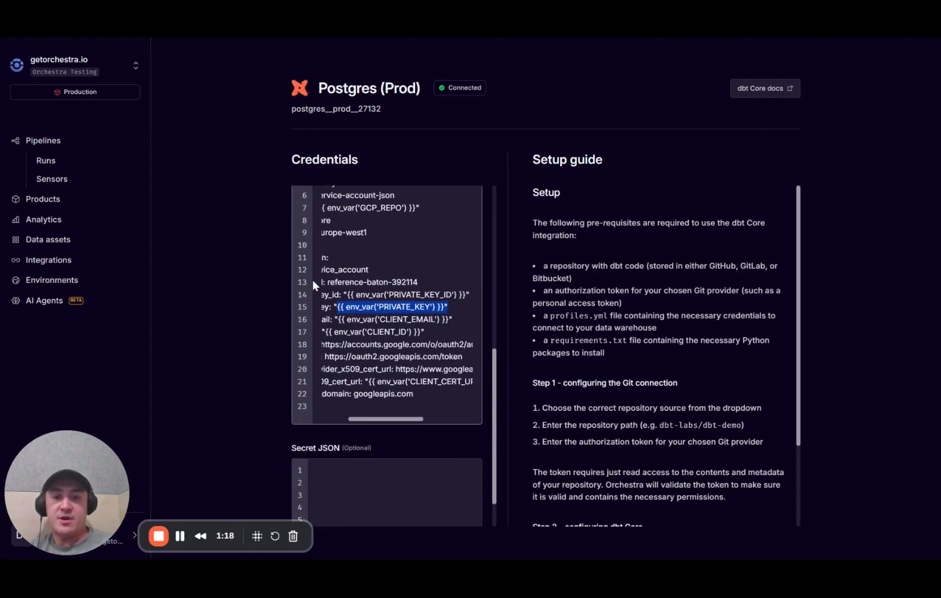
{"action": "left_click", "coordinate": [255, 271]}
{"action": "key", "text": "alt+Left"}
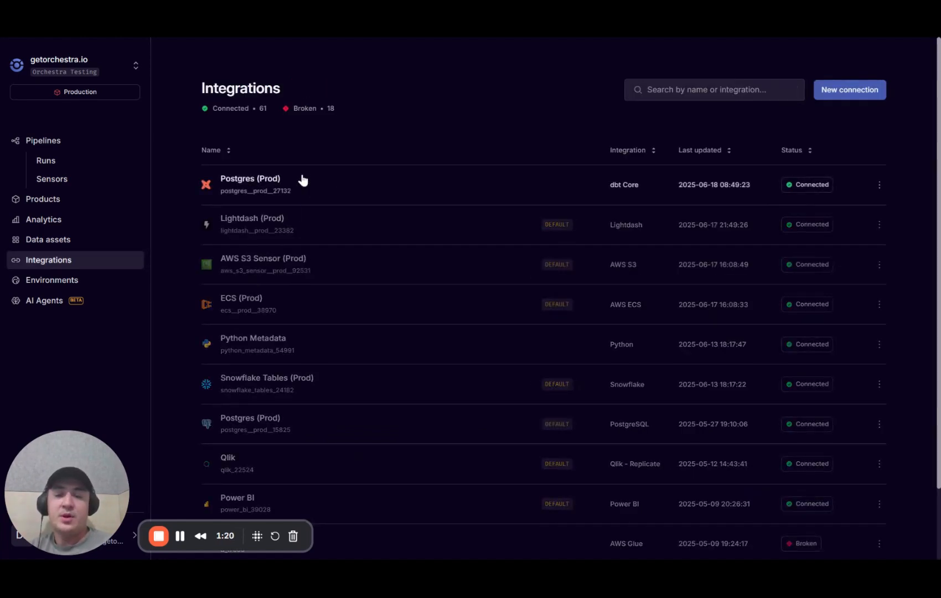
{"action": "left_click", "coordinate": [52, 280]}
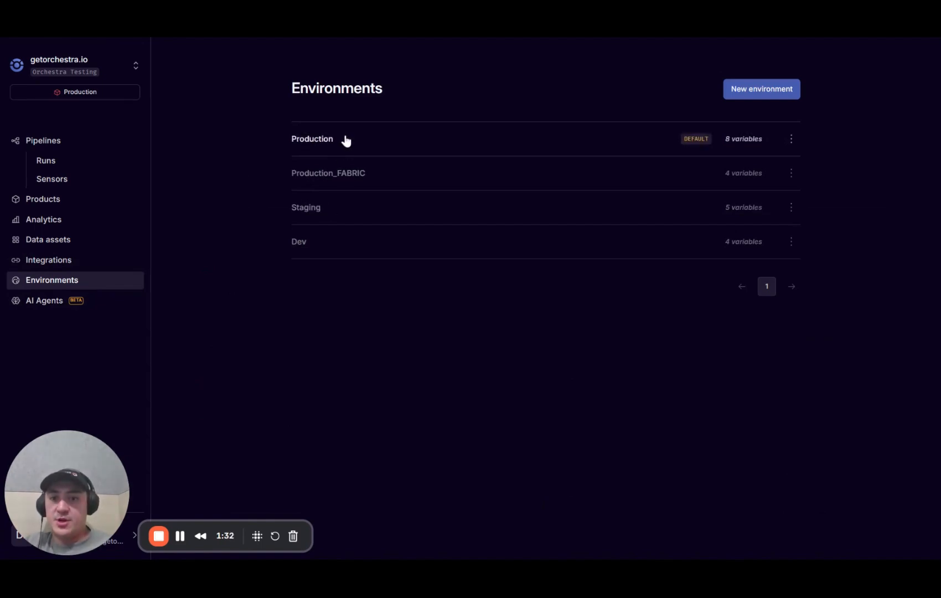
- Check the Production environment's DBT_BIGQUERY variable and return to the environments list
{"action": "left_click", "coordinate": [327, 138]}
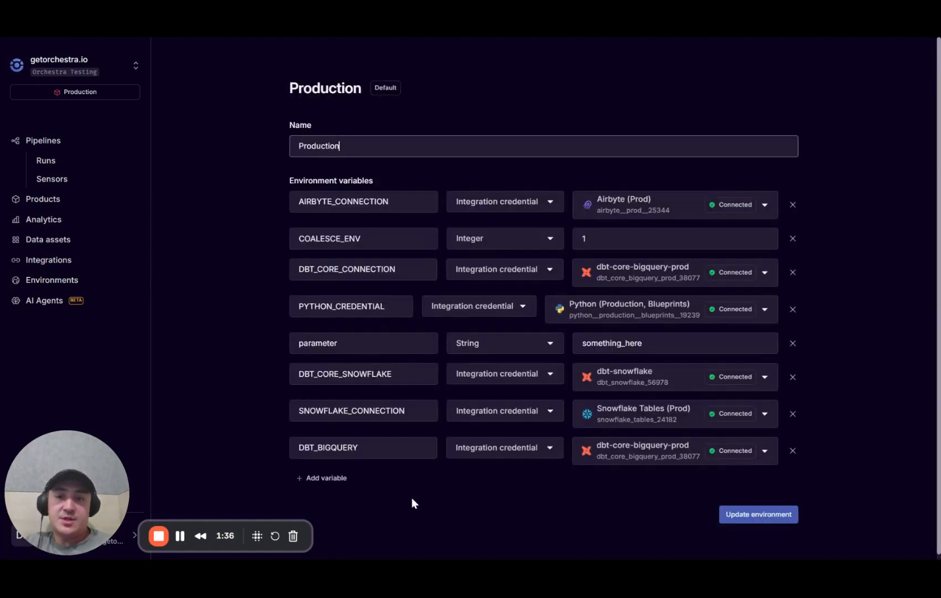
{"action": "double_click", "coordinate": [357, 447]}
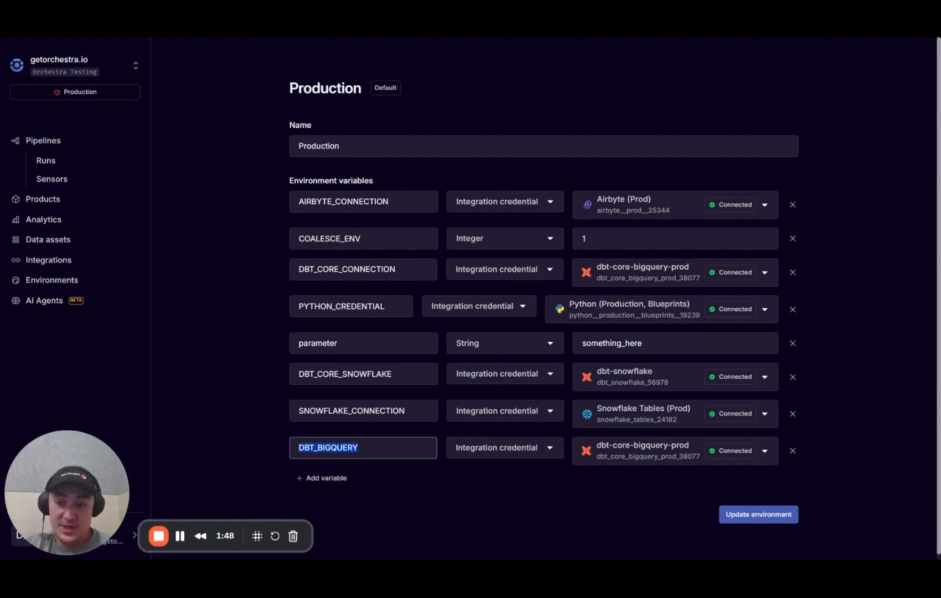
{"action": "left_click", "coordinate": [52, 280]}
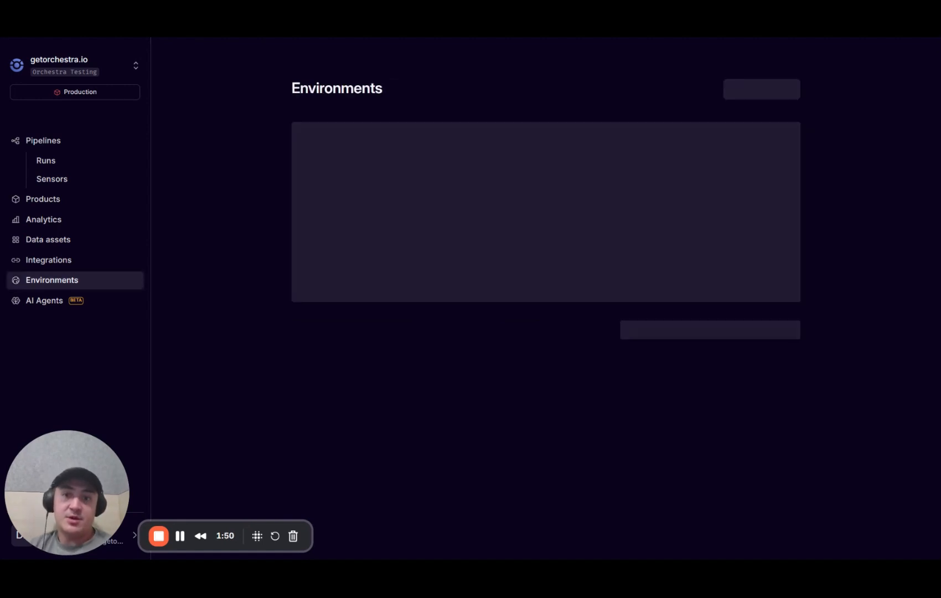
- Confirm Staging's DBT_BIGQUERY keeps the data-dbt-bigquery-dev credential, then go to Pipelines
{"action": "left_click", "coordinate": [357, 207]}
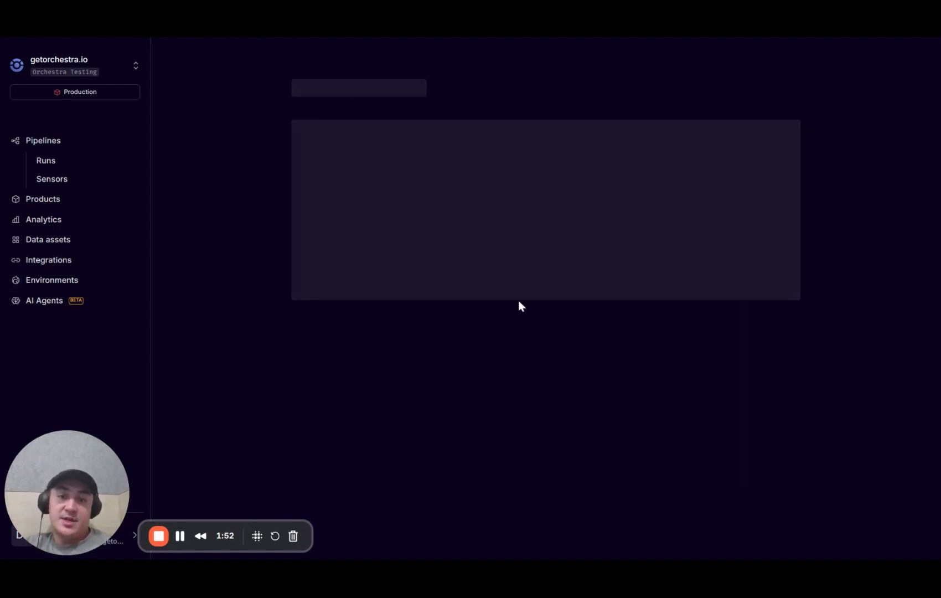
{"action": "double_click", "coordinate": [345, 378]}
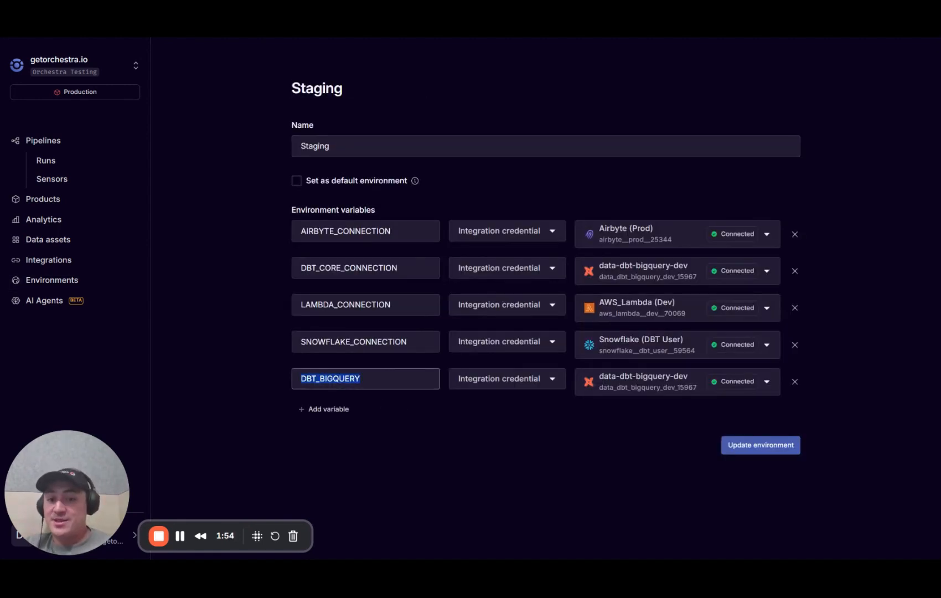
{"action": "left_click", "coordinate": [676, 381]}
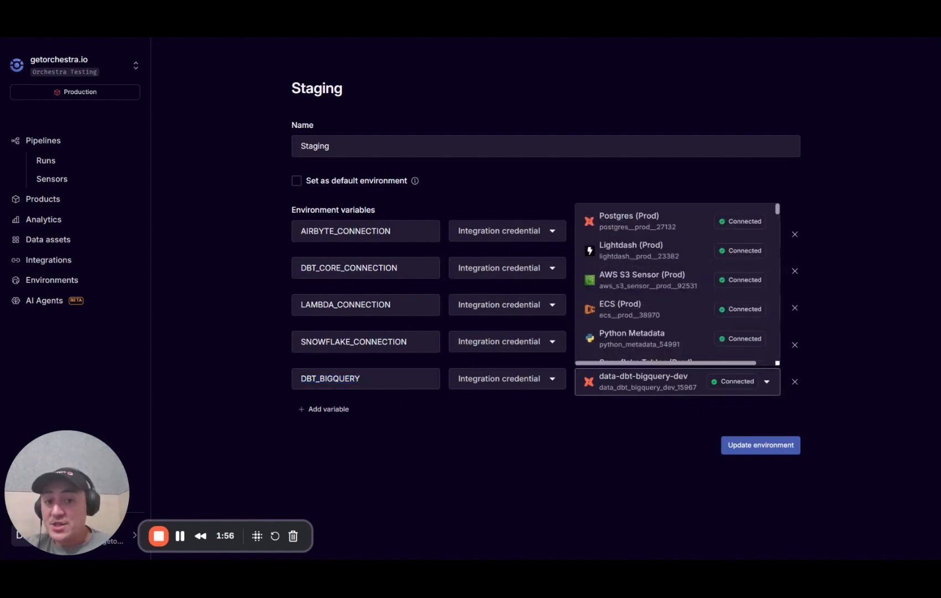
{"action": "left_click", "coordinate": [618, 417]}
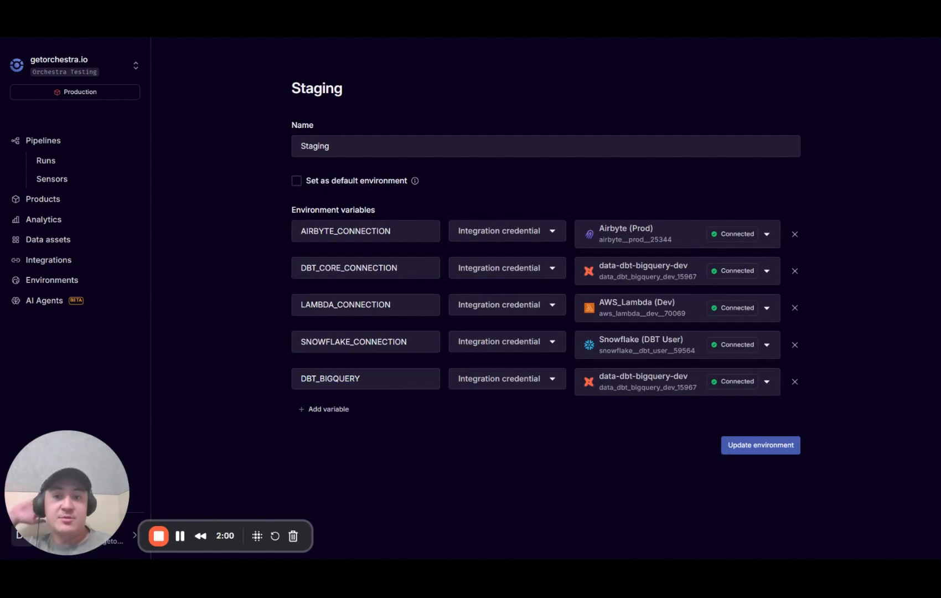
{"action": "left_click", "coordinate": [43, 140]}
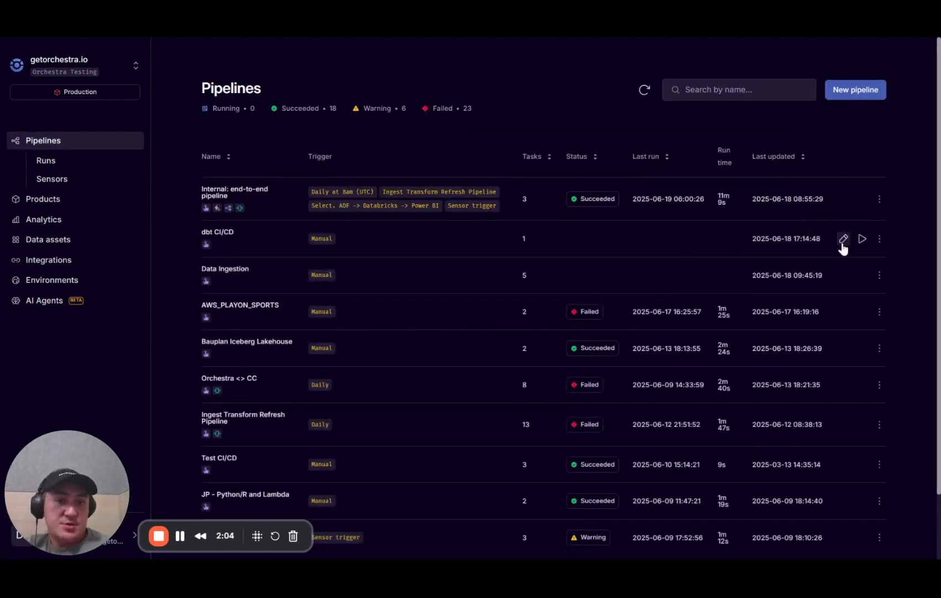
- Edit the dbt CI/CD pipeline and inspect the dbt Run task's existing dbt command
{"action": "left_click", "coordinate": [843, 242]}
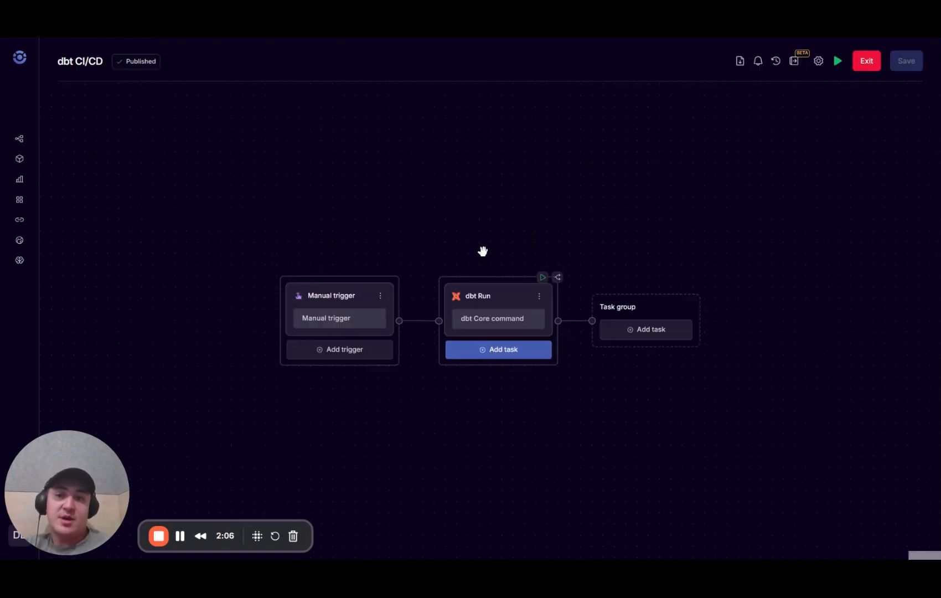
{"action": "left_click_drag", "start_coordinate": [480, 252], "coordinate": [452, 232]}
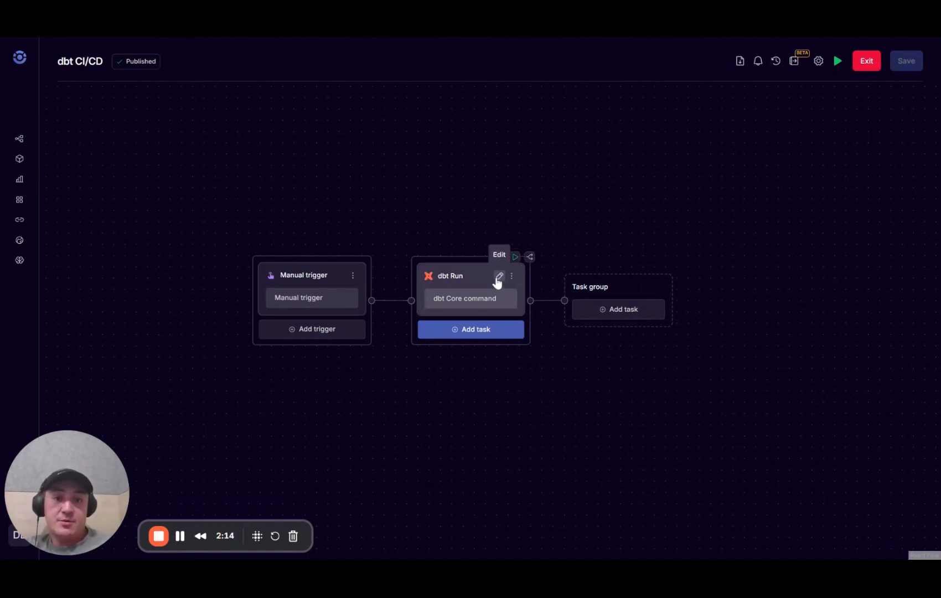
{"action": "left_click", "coordinate": [498, 278]}
{"action": "left_click", "coordinate": [336, 238]}
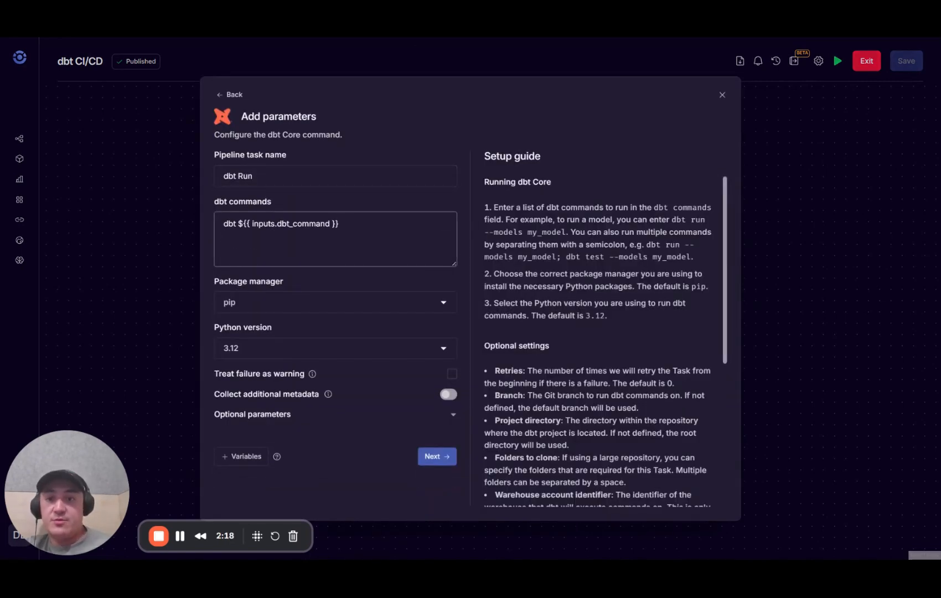
{"action": "key", "text": "ctrl+shift+Left"}
{"action": "key", "text": "ctrl+shift+Left"}
{"action": "key", "text": "ctrl+shift+Left"}
{"action": "key", "text": "Right"}
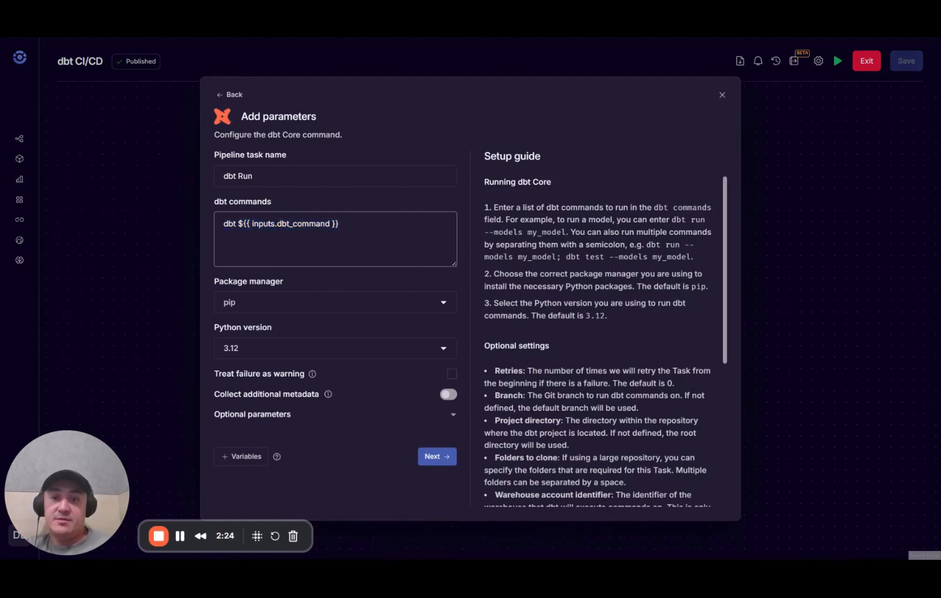
- Set the task's optional Connection parameter to the DBT_BIGQUERY environment variable and return to the canvas
{"action": "left_click", "coordinate": [291, 415]}
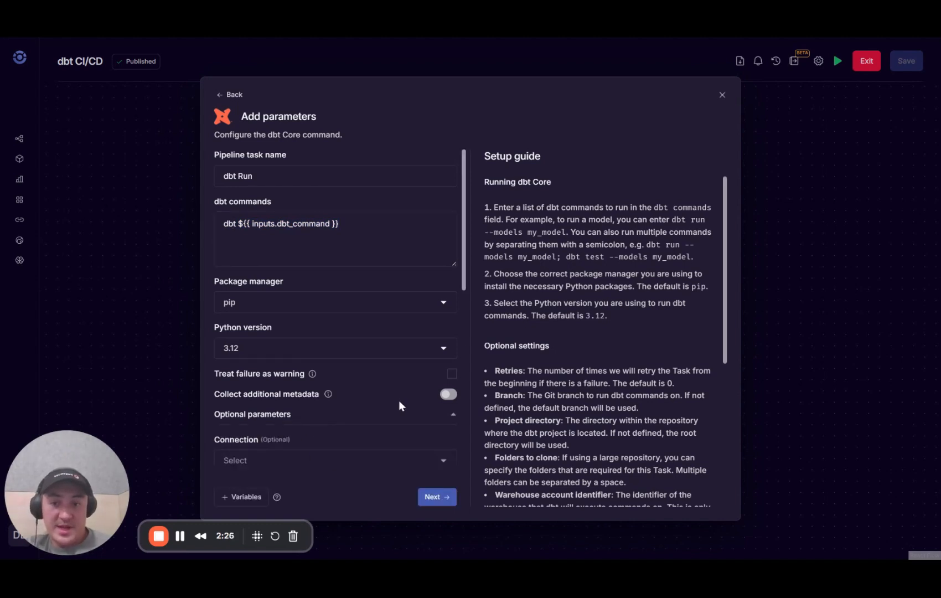
{"action": "scroll", "coordinate": [400, 405], "scroll_direction": "down", "scroll_amount": 5}
{"action": "scroll", "coordinate": [374, 394], "scroll_direction": "down", "scroll_amount": 3}
{"action": "scroll", "coordinate": [374, 394], "scroll_direction": "up", "scroll_amount": 8}
{"action": "scroll", "coordinate": [374, 394], "scroll_direction": "up", "scroll_amount": 3}
{"action": "scroll", "coordinate": [400, 389], "scroll_direction": "down", "scroll_amount": 3}
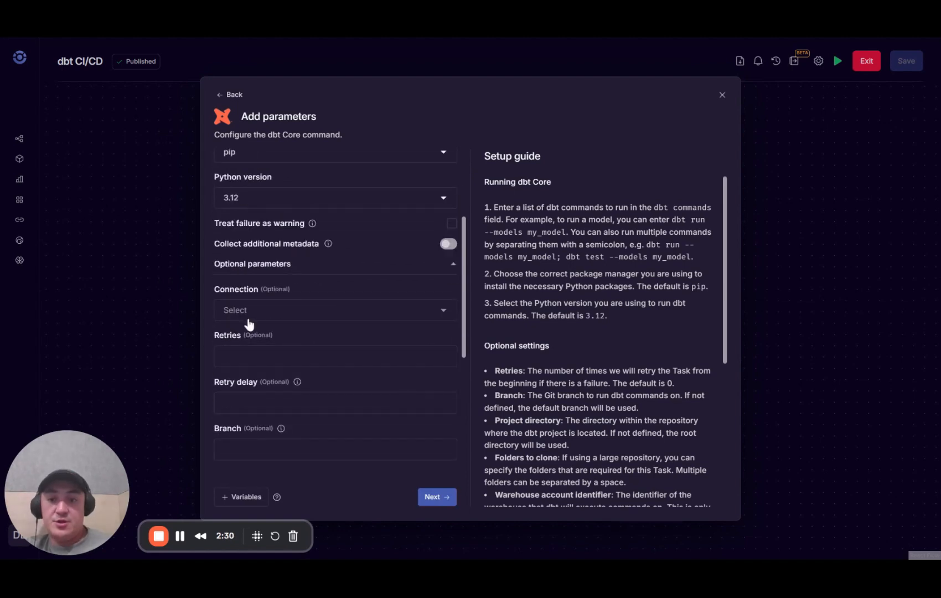
{"action": "left_click", "coordinate": [249, 321]}
{"action": "scroll", "coordinate": [343, 410], "scroll_direction": "down", "scroll_amount": 4}
{"action": "scroll", "coordinate": [344, 409], "scroll_direction": "up", "scroll_amount": 4}
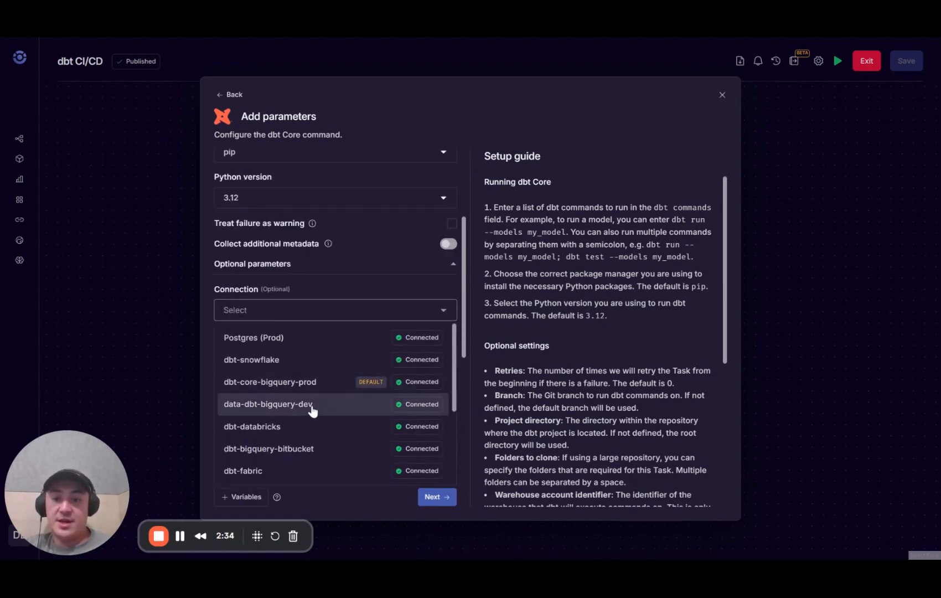
{"action": "scroll", "coordinate": [312, 409], "scroll_direction": "down", "scroll_amount": 4}
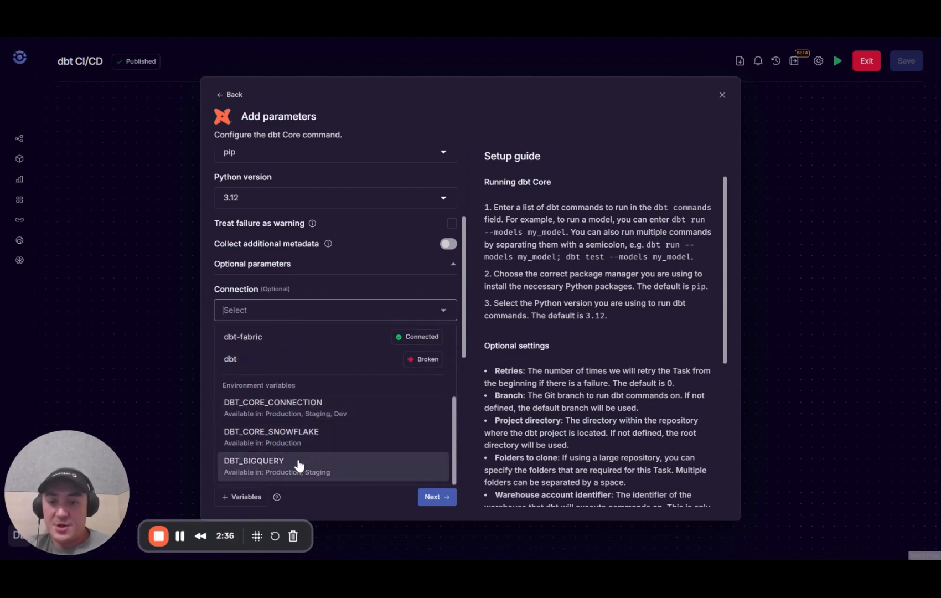
{"action": "left_click", "coordinate": [299, 465]}
{"action": "left_click", "coordinate": [437, 496]}
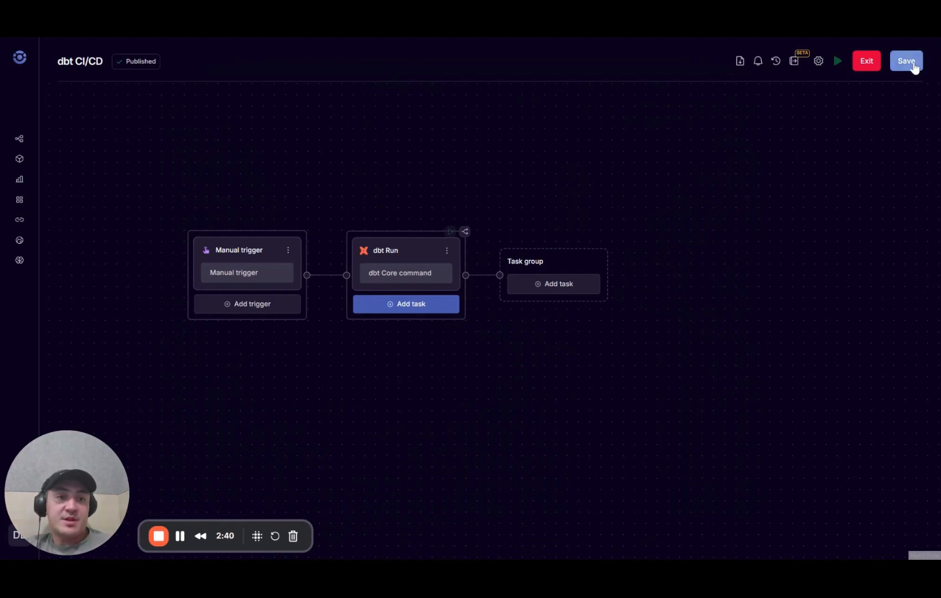
- Save the pipeline as a draft after confirming the diff, then dismiss the trigger type chooser without adding one
{"action": "left_click", "coordinate": [906, 61]}
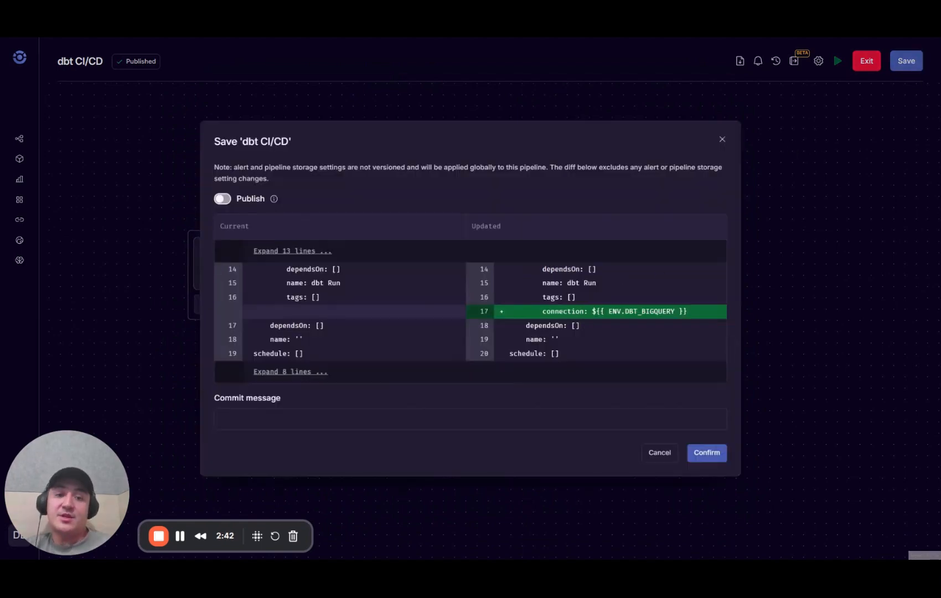
{"action": "left_click", "coordinate": [707, 452]}
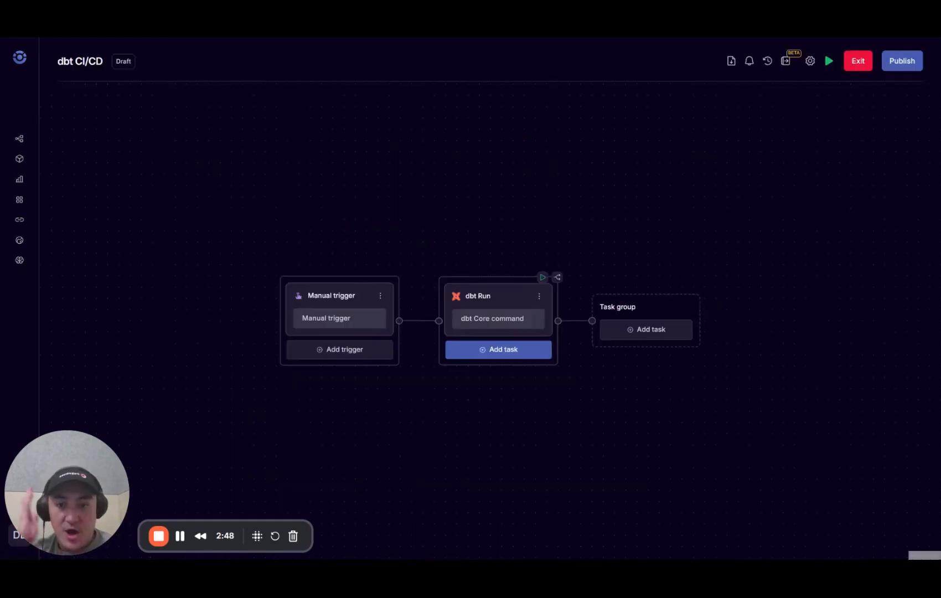
{"action": "mouse_move", "coordinate": [527, 296]}
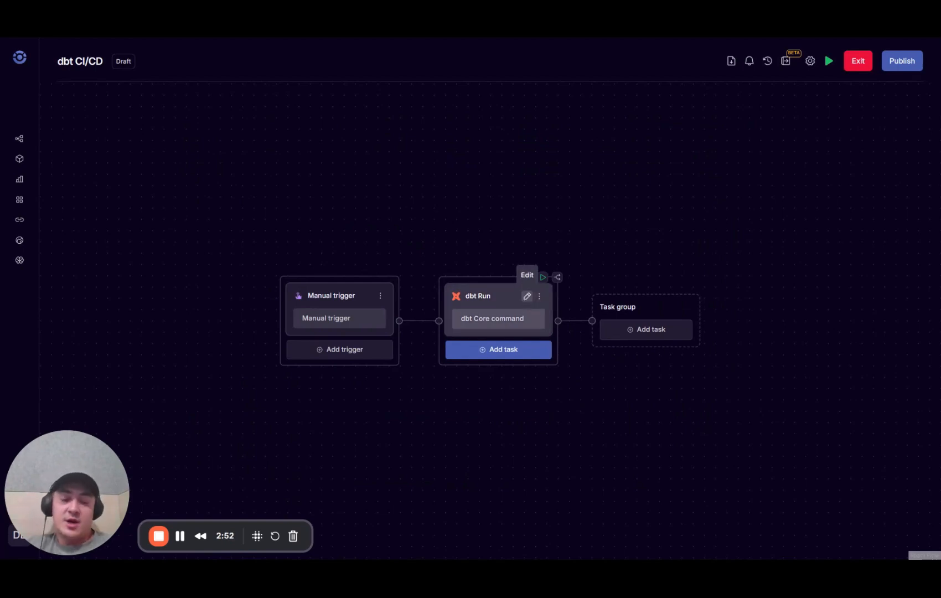
{"action": "left_click", "coordinate": [361, 351]}
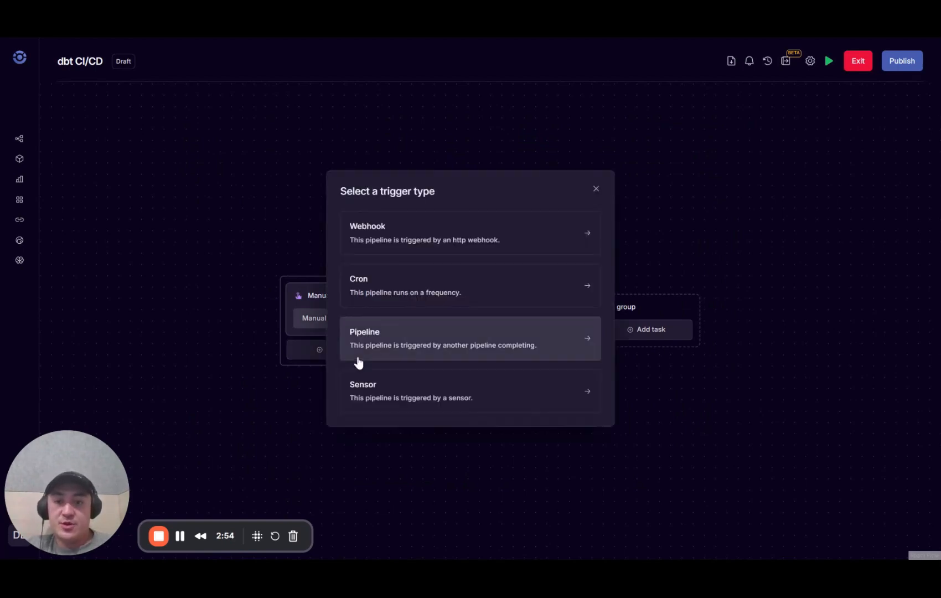
{"action": "left_click", "coordinate": [596, 189]}
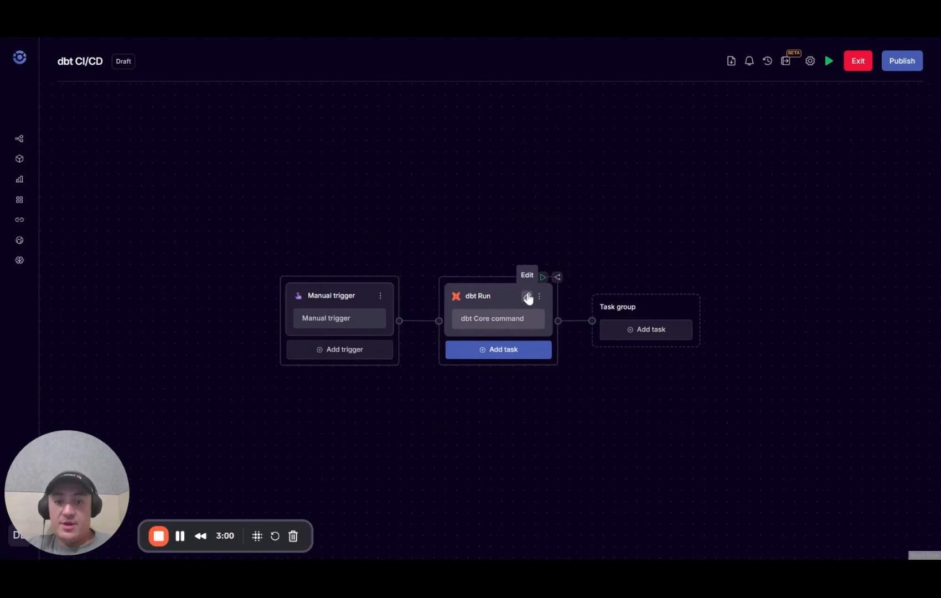
{"action": "left_click", "coordinate": [528, 297]}
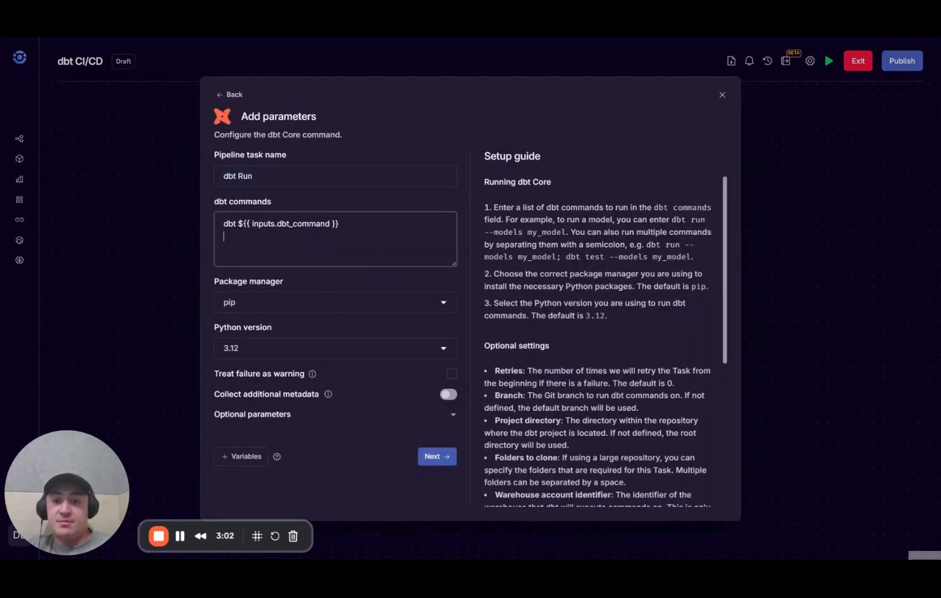
{"action": "mouse_move", "coordinate": [237, 223]}
{"action": "left_mouse_down"}
{"action": "mouse_move", "coordinate": [338, 223]}
{"action": "mouse_move", "coordinate": [238, 223]}
{"action": "left_mouse_up"}
{"action": "left_click", "coordinate": [340, 223]}
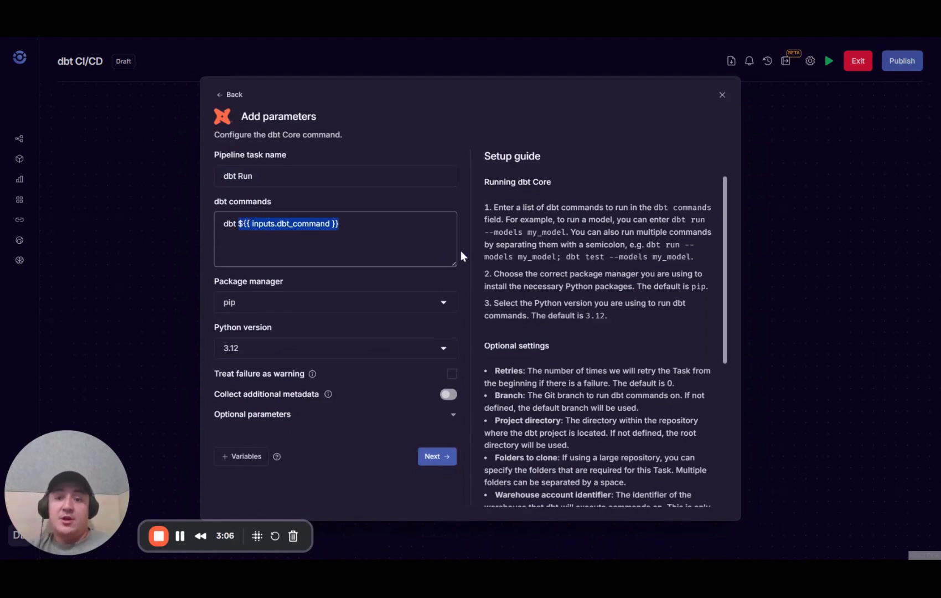
{"action": "type", "text": "run -"}
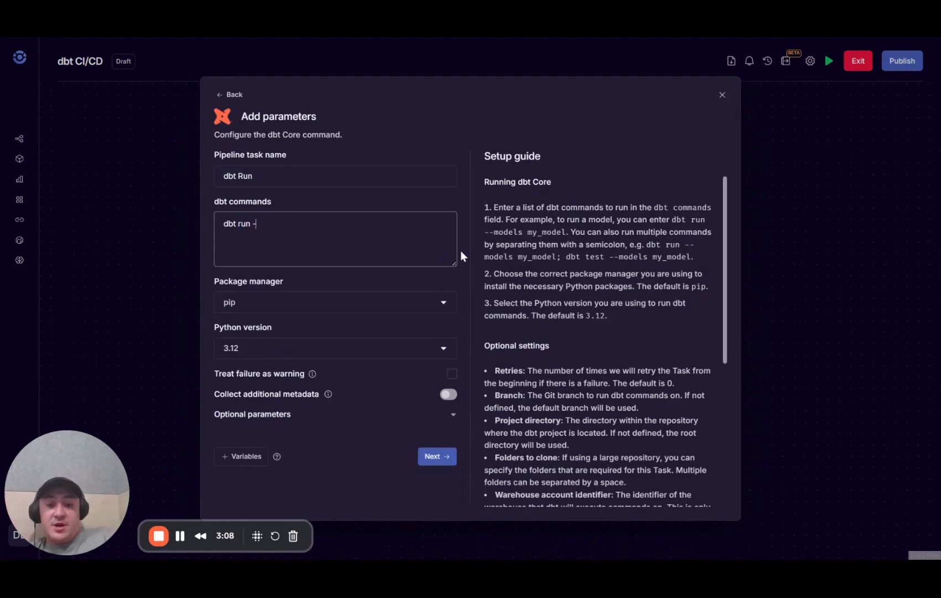
{"action": "type", "text": "odels"}
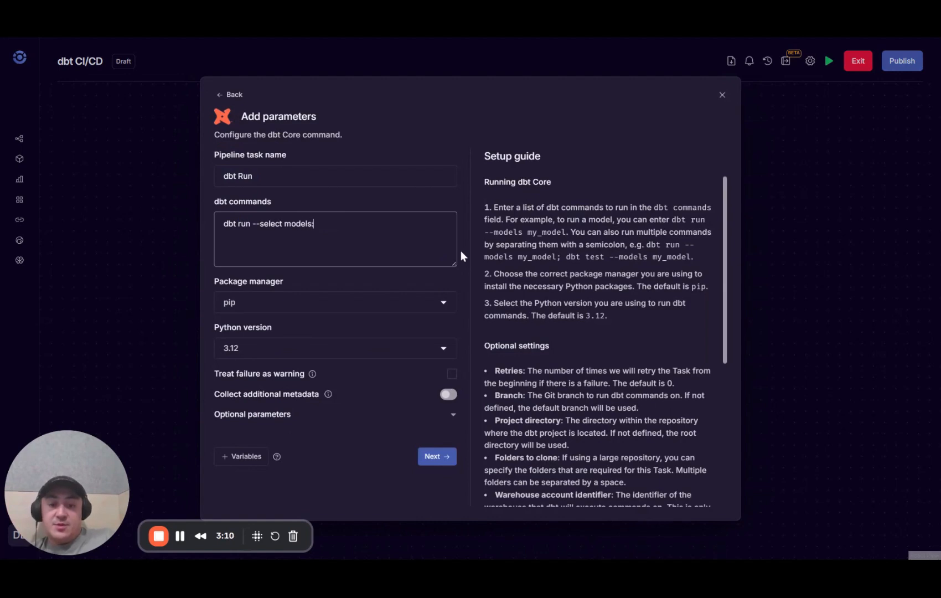
{"action": "type", "text": ":chane_model"}
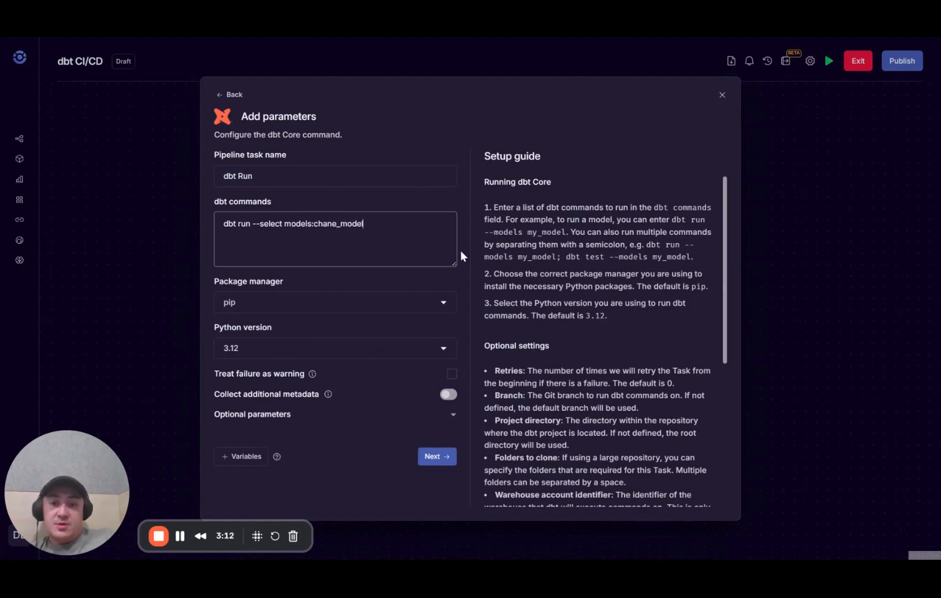
{"action": "type", "text": " --full-refresh"}
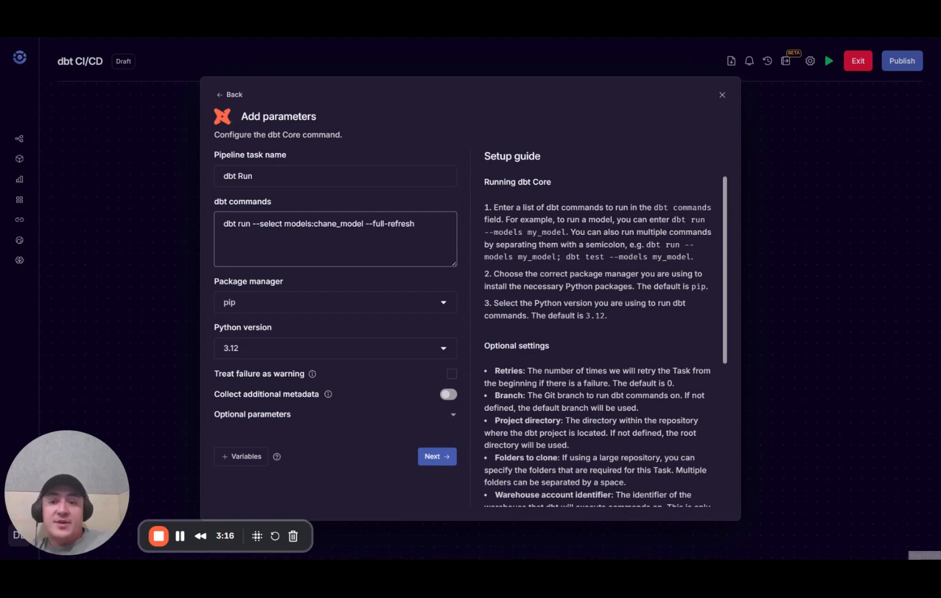
{"action": "left_click_drag", "start_coordinate": [238, 223], "coordinate": [476, 220]}
{"action": "key", "text": "BackSpace"}
{"action": "type", "text": "dbt build -s --select"}
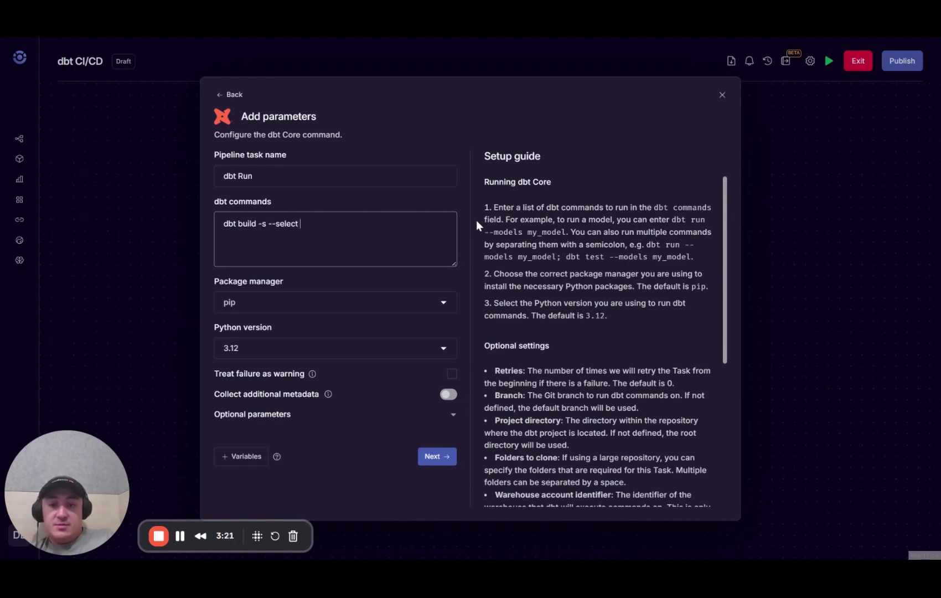
{"action": "type", "text": "models state:modified+"}
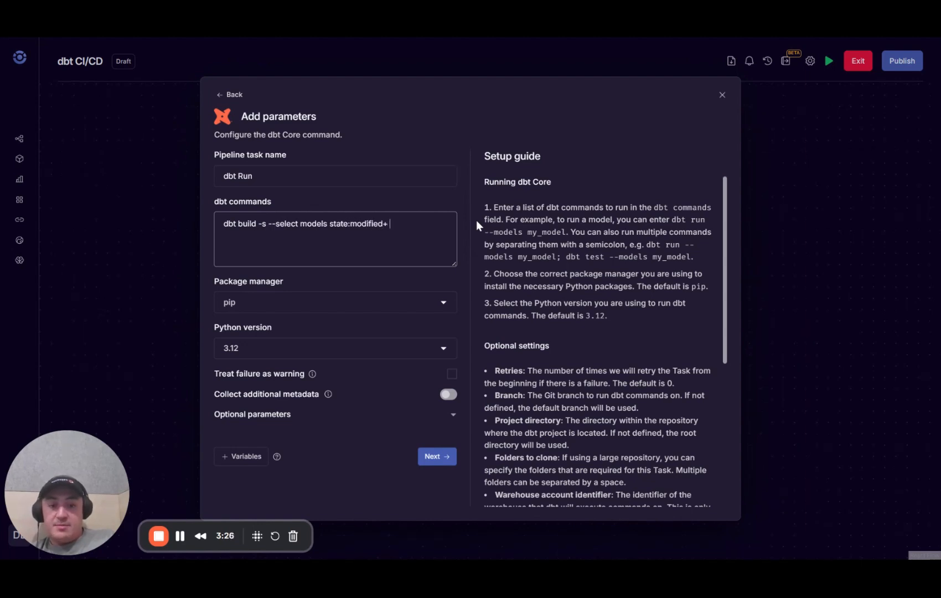
{"action": "type", "text": " --defer"}
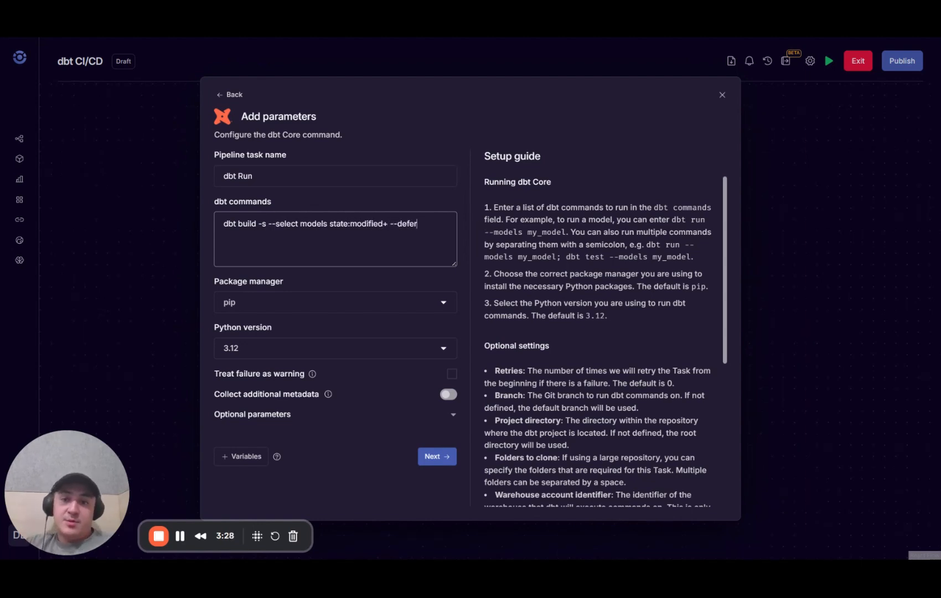
{"action": "key", "text": "BackSpace"}
{"action": "key", "text": "BackSpace"}
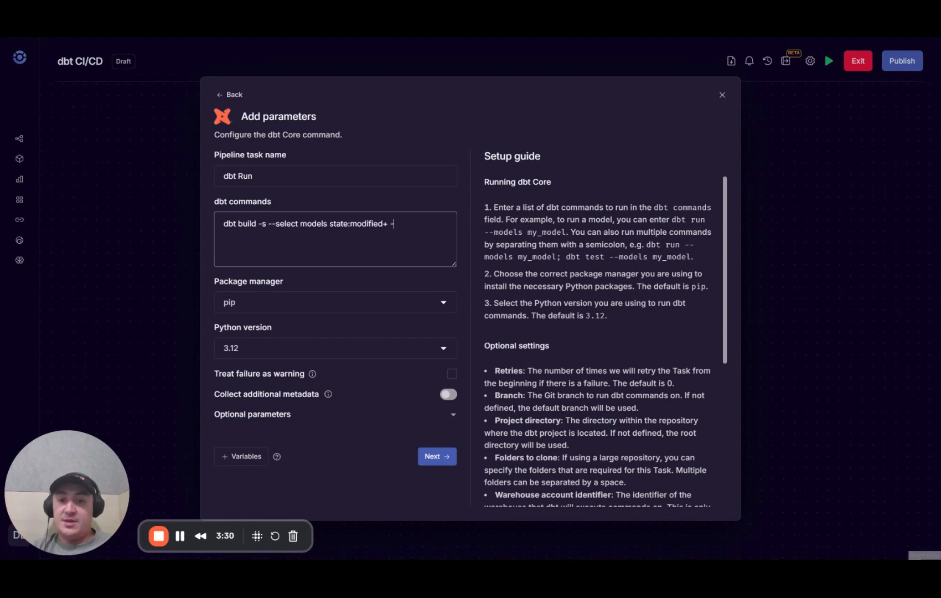
{"action": "left_click", "coordinate": [722, 94]}
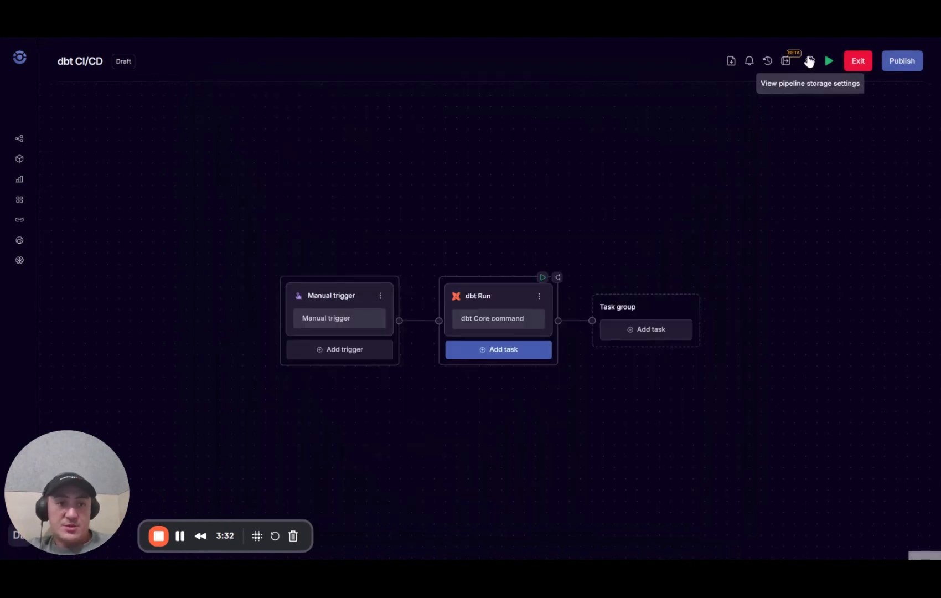
{"action": "left_click", "coordinate": [786, 61]}
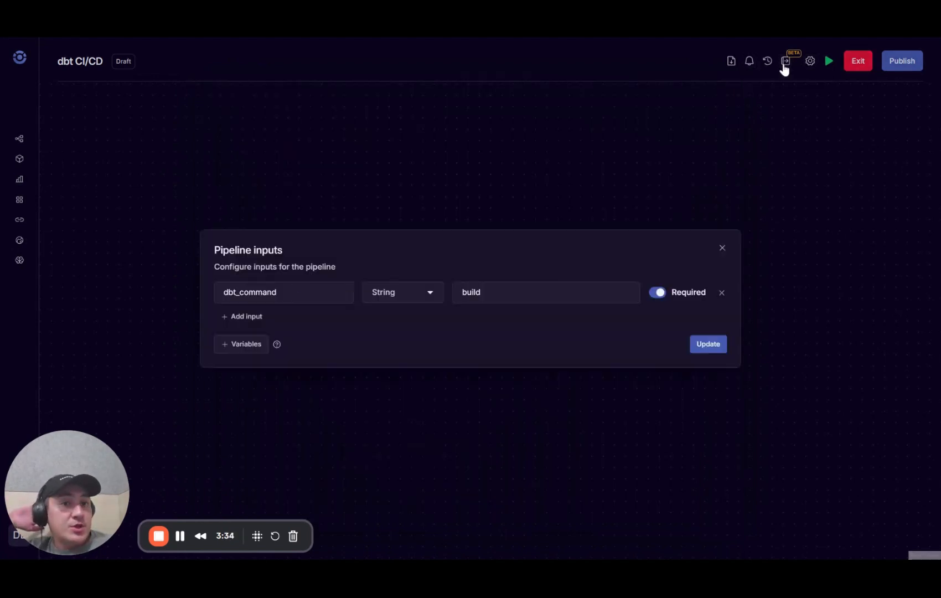
{"action": "left_click", "coordinate": [481, 292]}
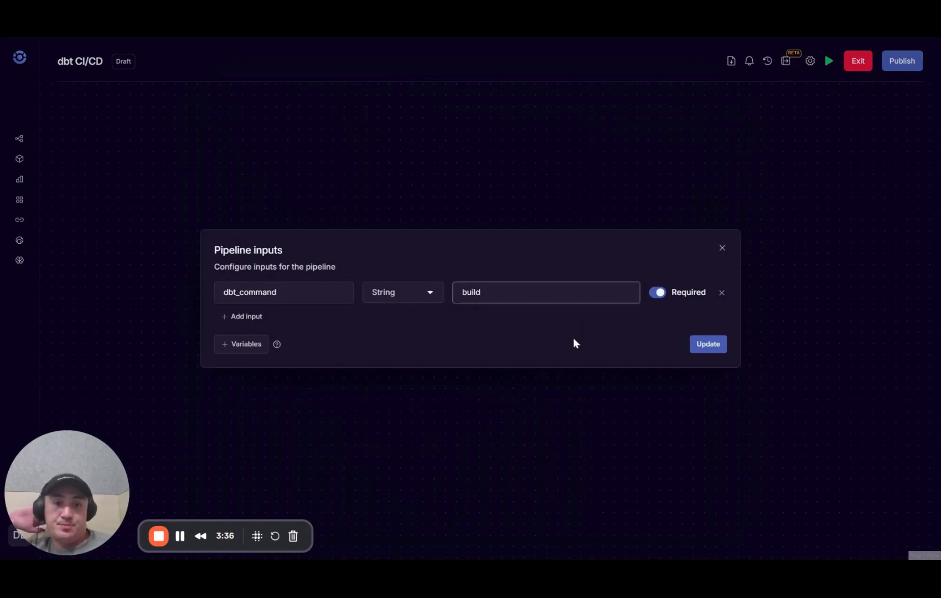
{"action": "key", "text": "ctrl+a"}
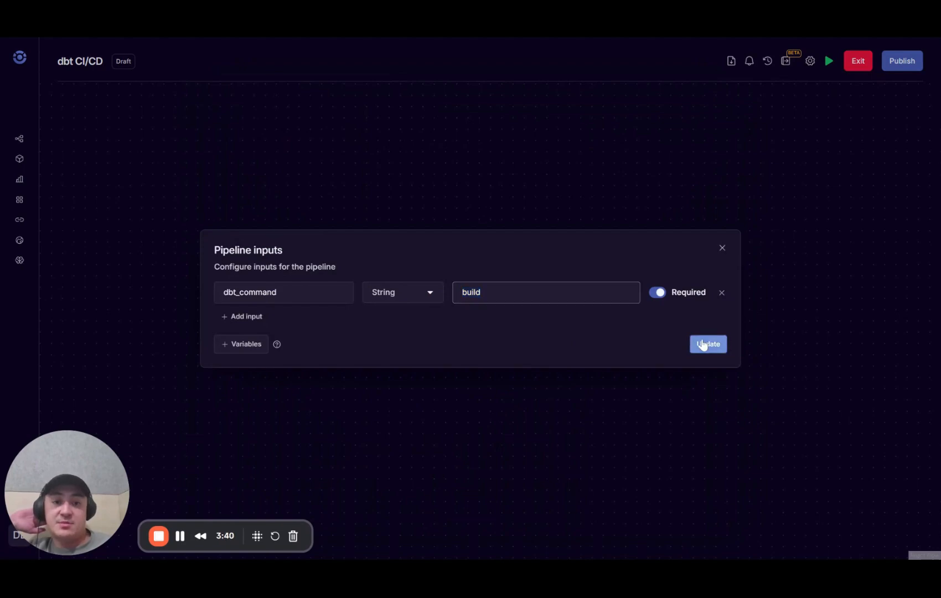
{"action": "left_click", "coordinate": [708, 344]}
{"action": "left_click", "coordinate": [525, 305]}
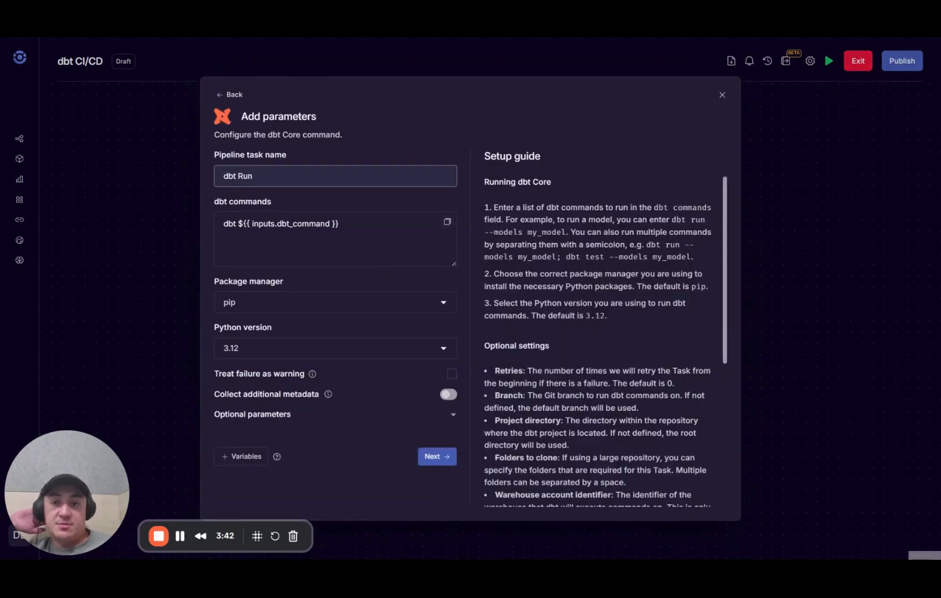
{"action": "left_click", "coordinate": [334, 242]}
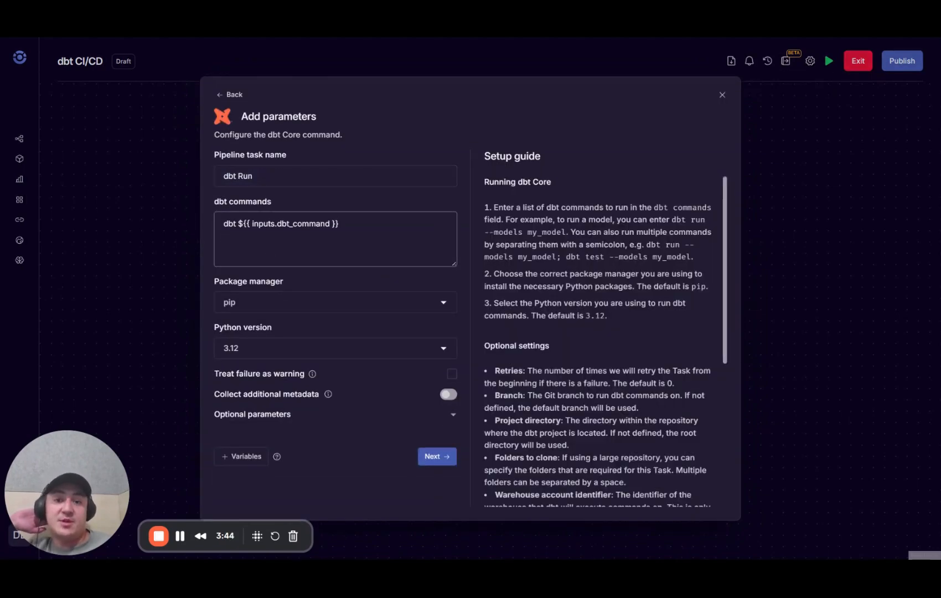
{"action": "left_click", "coordinate": [721, 95]}
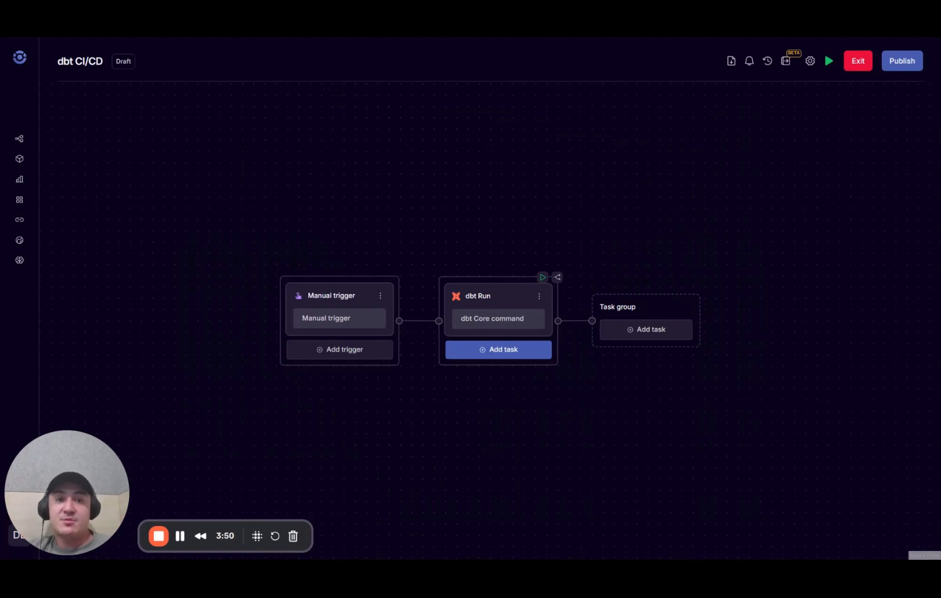
- Check the alert settings, then publish 'dbt CI/CD' as version 4 with the DBT_BIGQUERY connection
{"action": "left_click", "coordinate": [749, 61]}
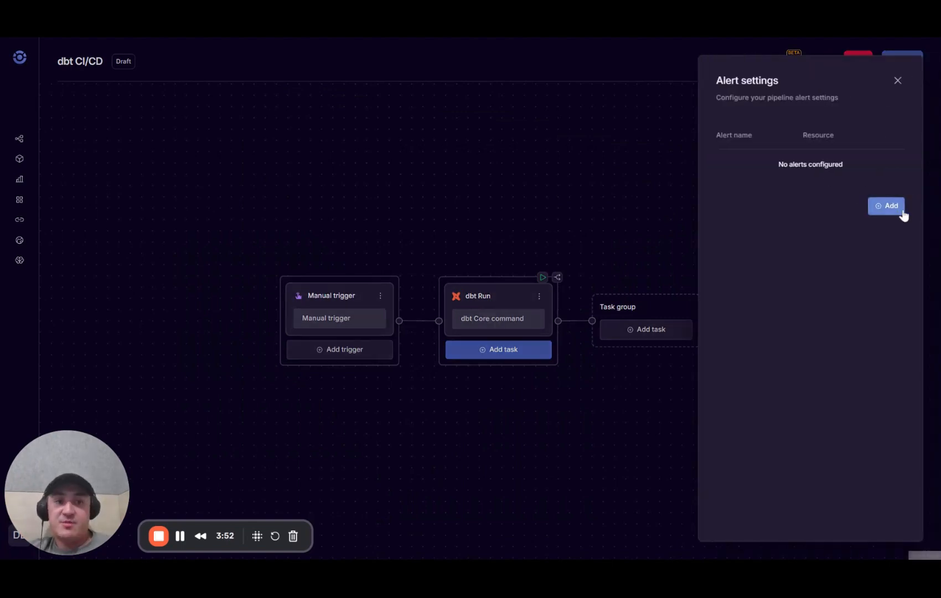
{"action": "left_click", "coordinate": [897, 81]}
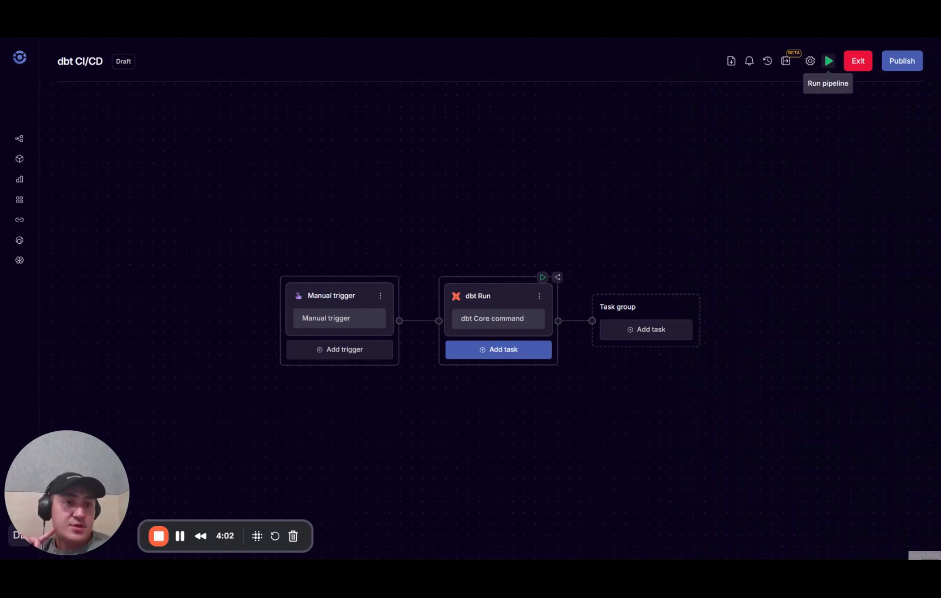
{"action": "left_click", "coordinate": [902, 61]}
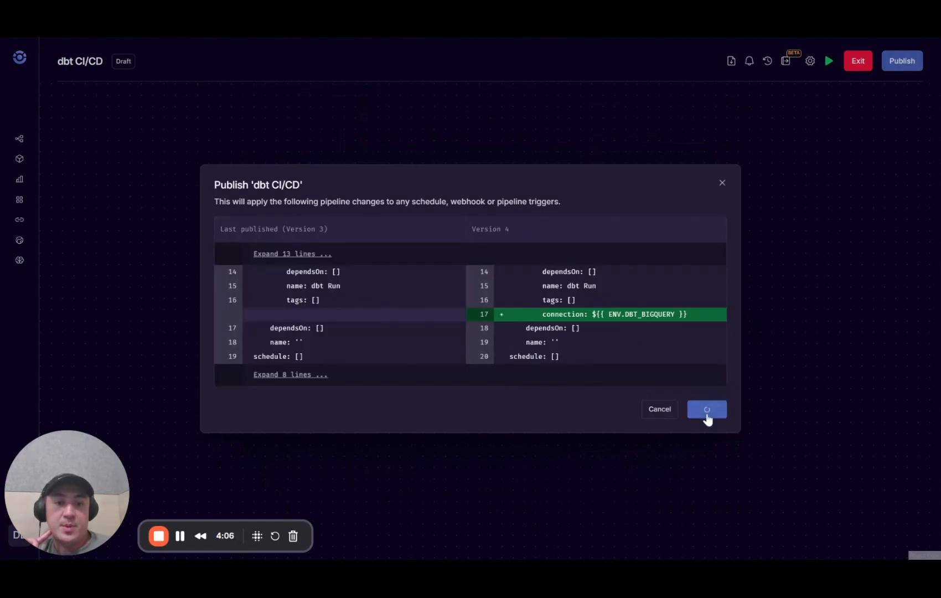
{"action": "left_click", "coordinate": [707, 408]}
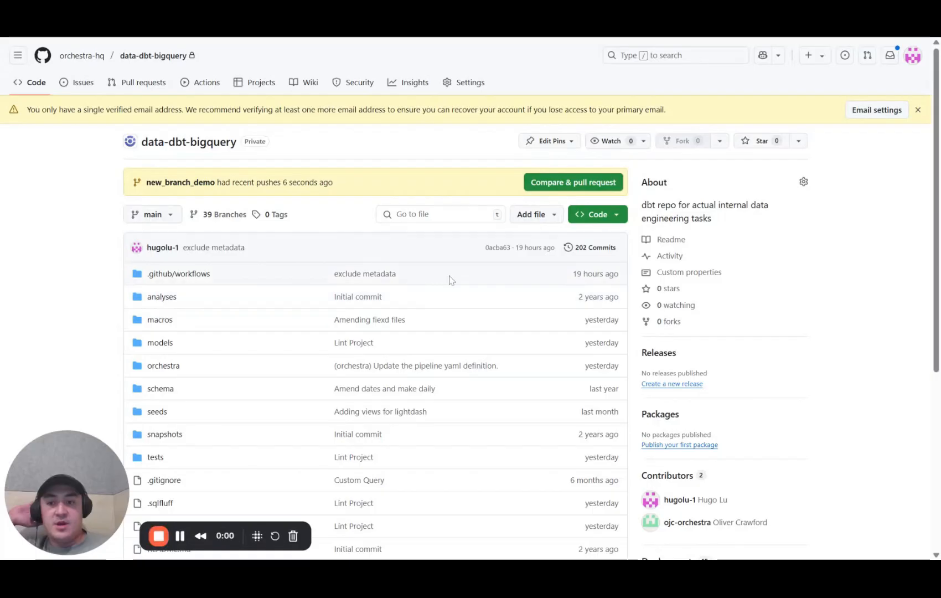
- Create pull request #76 'Remove whitespace and change mode' from new_branch_demo into main and review its diff
{"action": "left_click", "coordinate": [561, 185]}
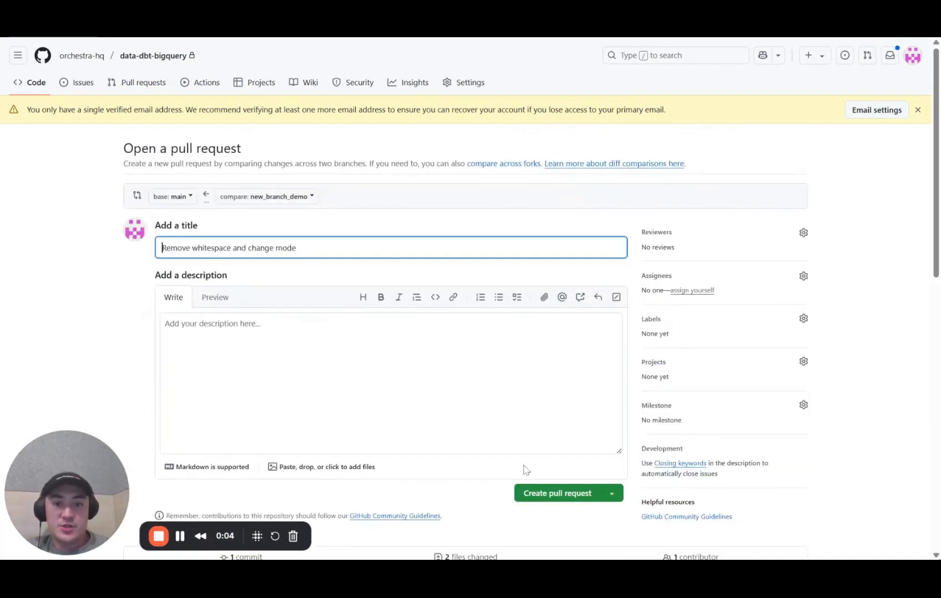
{"action": "left_click", "coordinate": [557, 492]}
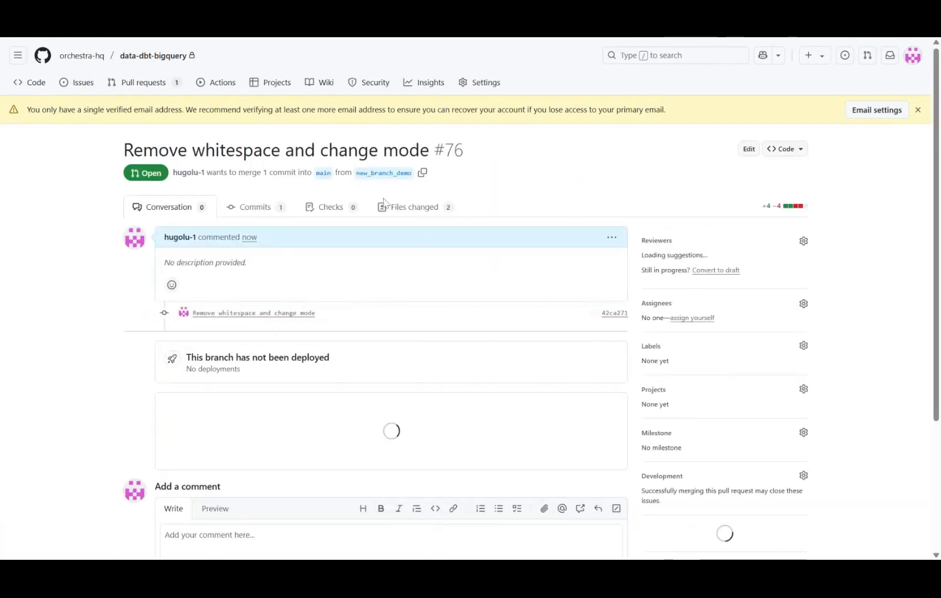
{"action": "left_click", "coordinate": [414, 206]}
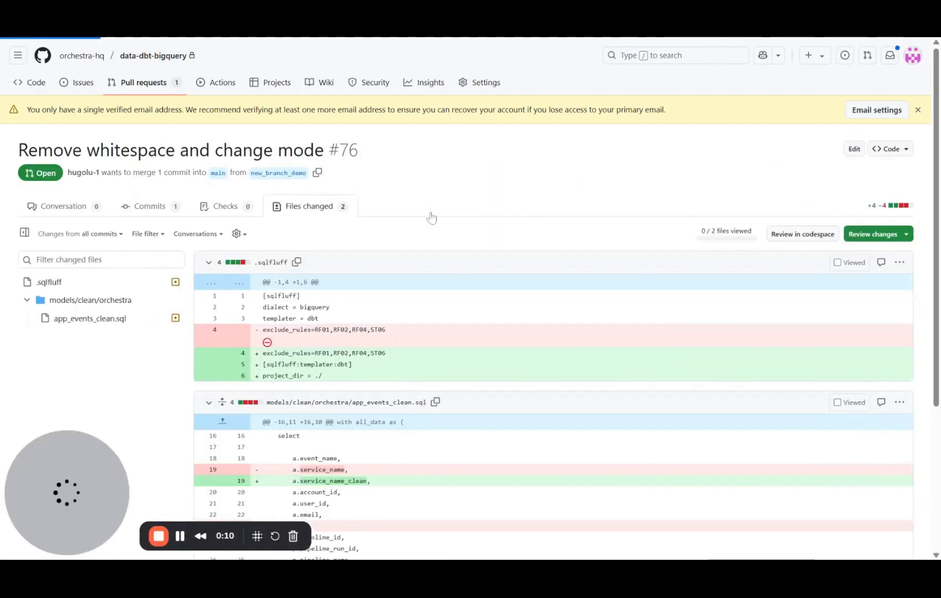
{"action": "scroll", "coordinate": [414, 424], "scroll_direction": "down", "scroll_amount": 3}
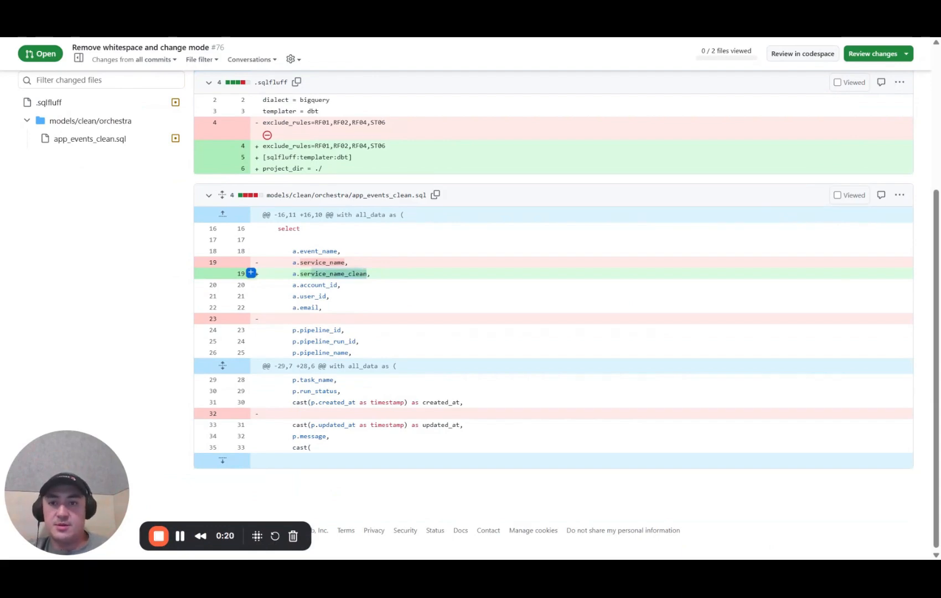
{"action": "scroll", "coordinate": [251, 274], "scroll_direction": "up", "scroll_amount": 5}
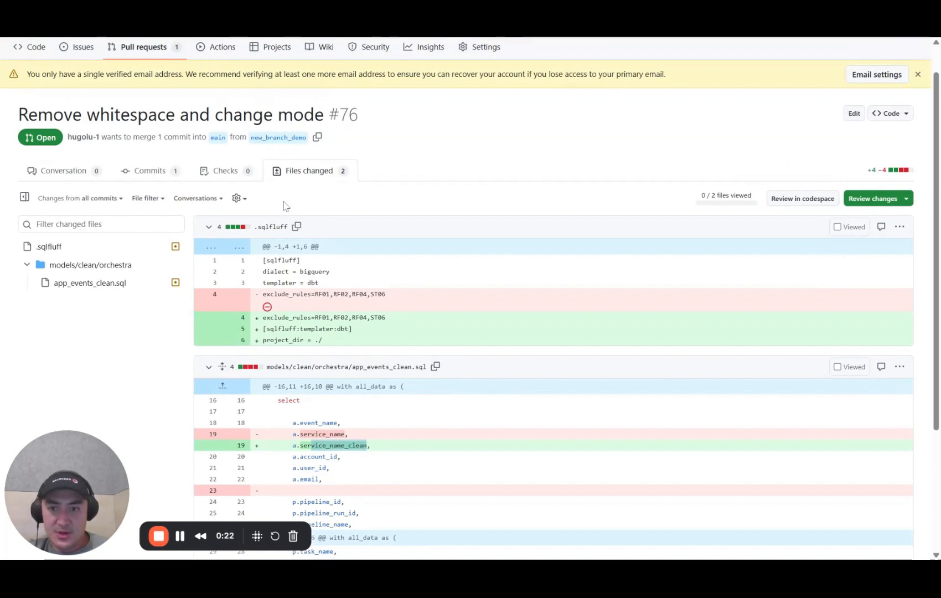
- Return to the conversation and bring up the running sql-lint check's details
{"action": "left_click", "coordinate": [66, 172]}
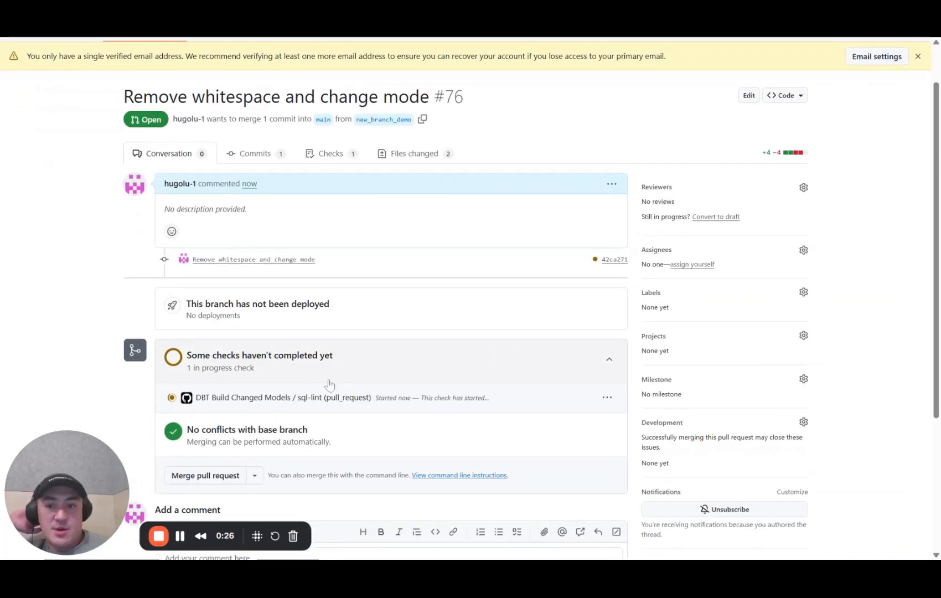
{"action": "left_click", "coordinate": [319, 398]}
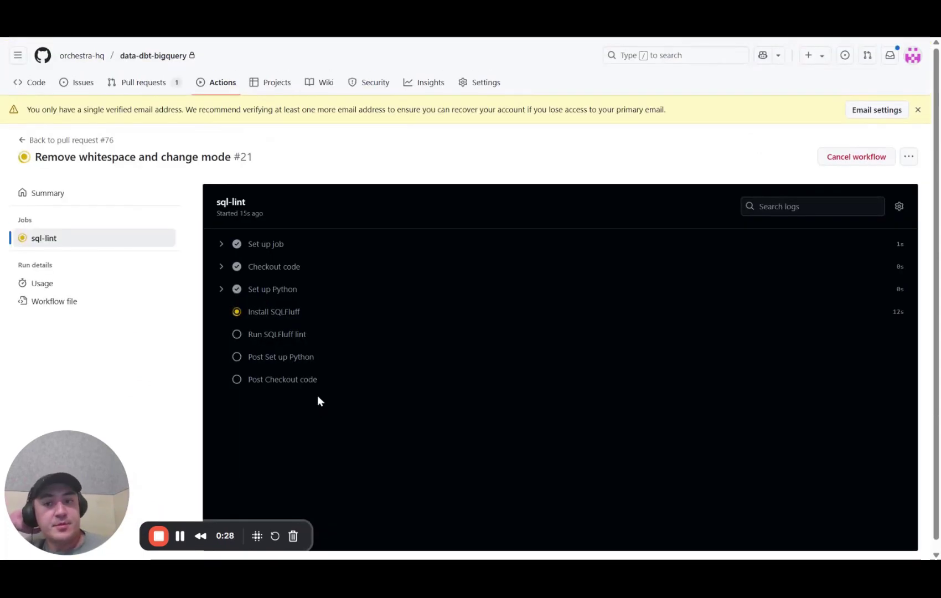
- Follow the Install SQLFluff log until sql-lint passes, then move to the dbt-core-slimci-action job
{"action": "left_click", "coordinate": [273, 311]}
{"action": "scroll", "coordinate": [117, 308], "scroll_direction": "down", "scroll_amount": 5}
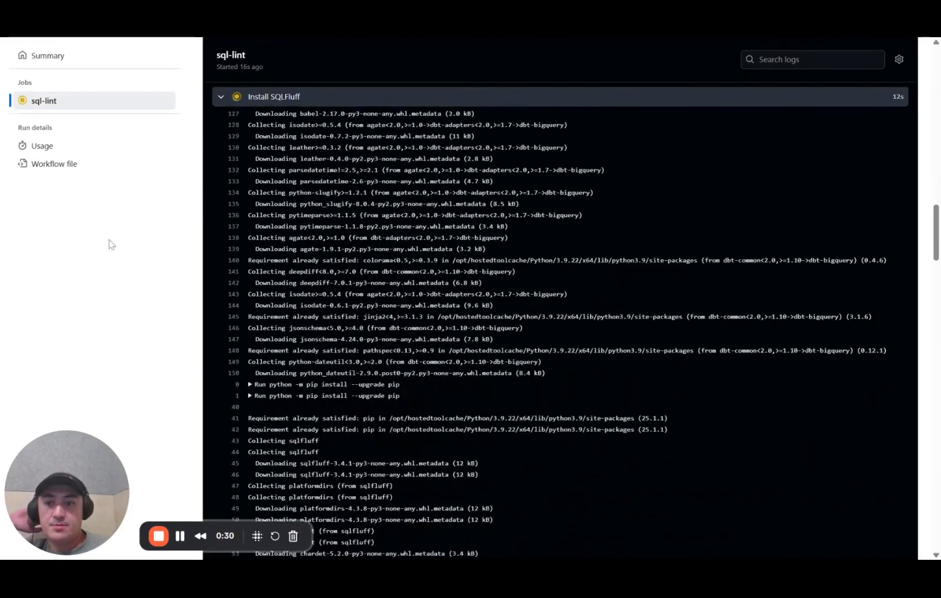
{"action": "scroll", "coordinate": [447, 349], "scroll_direction": "down", "scroll_amount": 5}
{"action": "scroll", "coordinate": [447, 349], "scroll_direction": "down", "scroll_amount": 3}
{"action": "scroll", "coordinate": [447, 349], "scroll_direction": "down", "scroll_amount": 5}
{"action": "scroll", "coordinate": [447, 348], "scroll_direction": "down", "scroll_amount": 5}
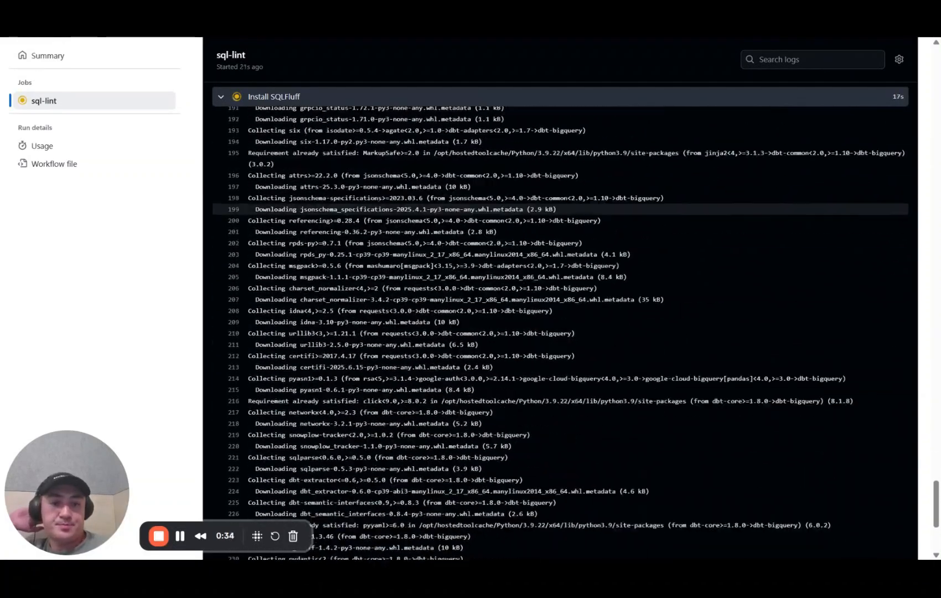
{"action": "scroll", "coordinate": [397, 401], "scroll_direction": "down", "scroll_amount": 5}
{"action": "scroll", "coordinate": [397, 400], "scroll_direction": "down", "scroll_amount": 3}
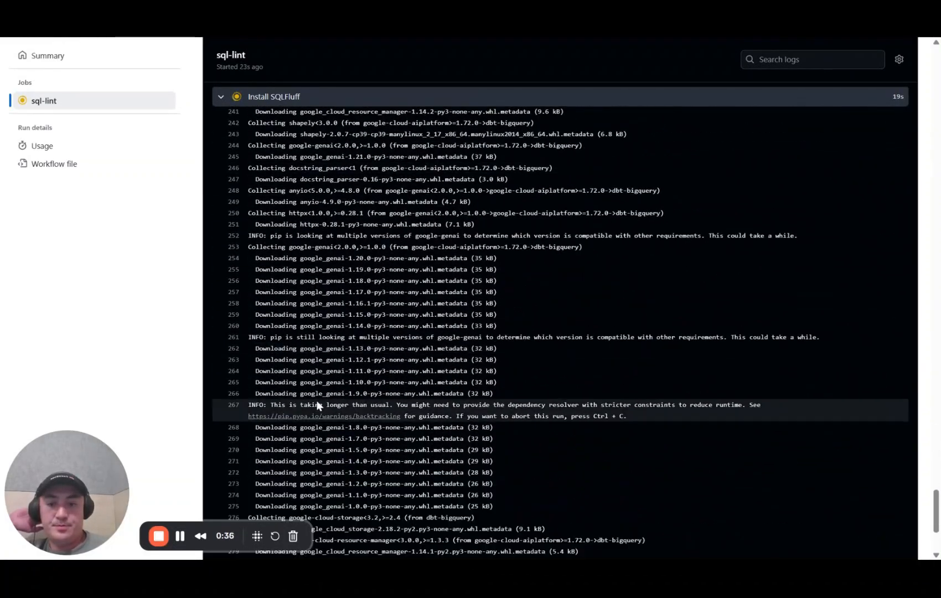
{"action": "scroll", "coordinate": [319, 405], "scroll_direction": "down", "scroll_amount": 3}
{"action": "scroll", "coordinate": [319, 405], "scroll_direction": "down", "scroll_amount": 3}
{"action": "scroll", "coordinate": [319, 405], "scroll_direction": "down", "scroll_amount": 5}
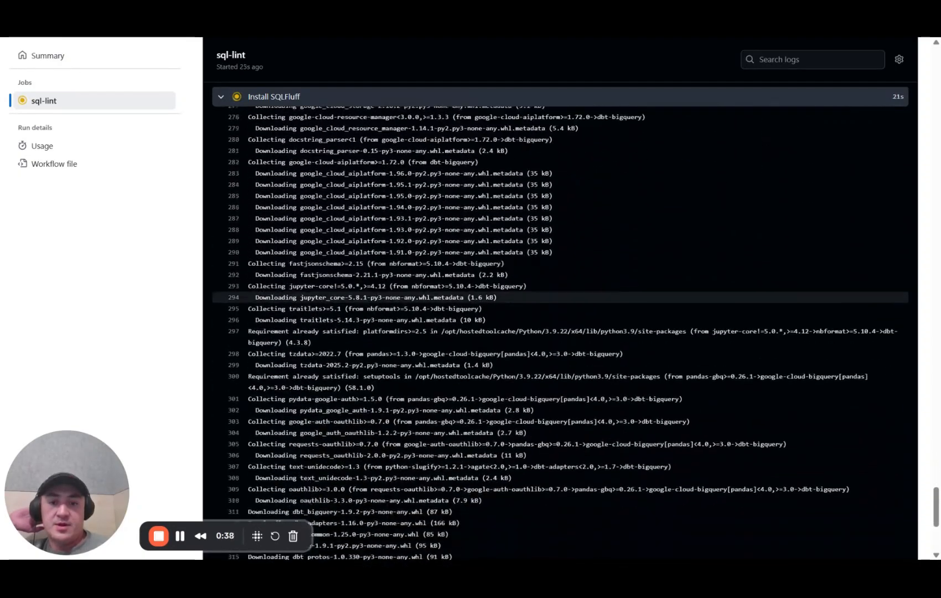
{"action": "scroll", "coordinate": [319, 405], "scroll_direction": "down", "scroll_amount": 3}
{"action": "scroll", "coordinate": [448, 330], "scroll_direction": "down", "scroll_amount": 5}
{"action": "scroll", "coordinate": [447, 331], "scroll_direction": "down", "scroll_amount": 3}
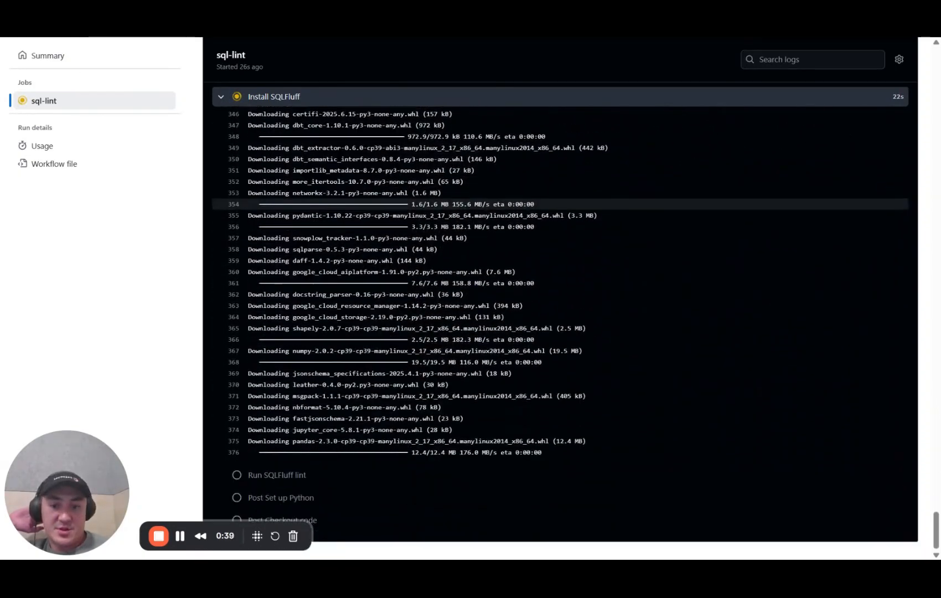
{"action": "scroll", "coordinate": [447, 330], "scroll_direction": "down", "scroll_amount": 3}
{"action": "scroll", "coordinate": [447, 330], "scroll_direction": "down", "scroll_amount": 5}
{"action": "scroll", "coordinate": [447, 331], "scroll_direction": "down", "scroll_amount": 3}
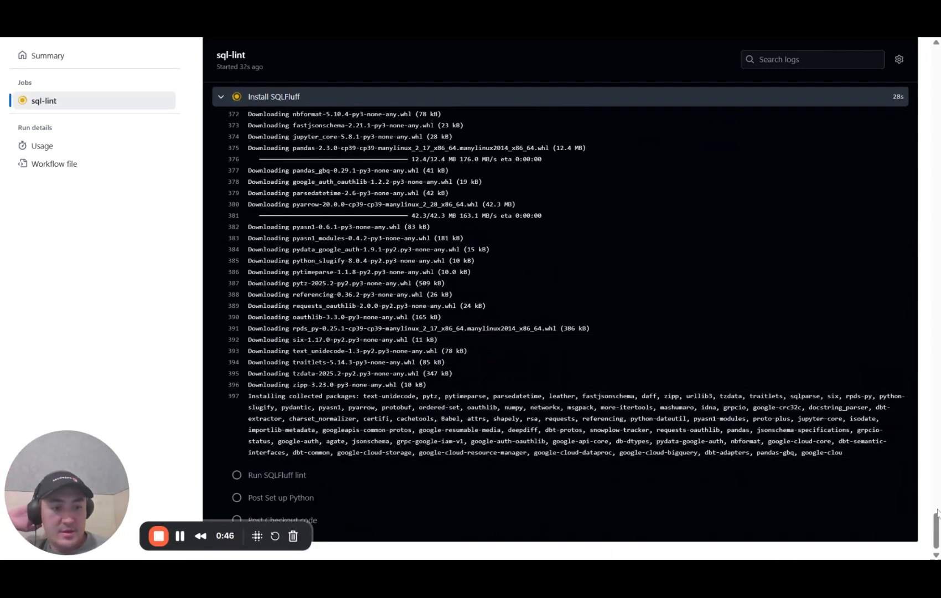
{"action": "scroll", "coordinate": [471, 331], "scroll_direction": "up", "scroll_amount": 10}
{"action": "scroll", "coordinate": [471, 331], "scroll_direction": "up", "scroll_amount": 10}
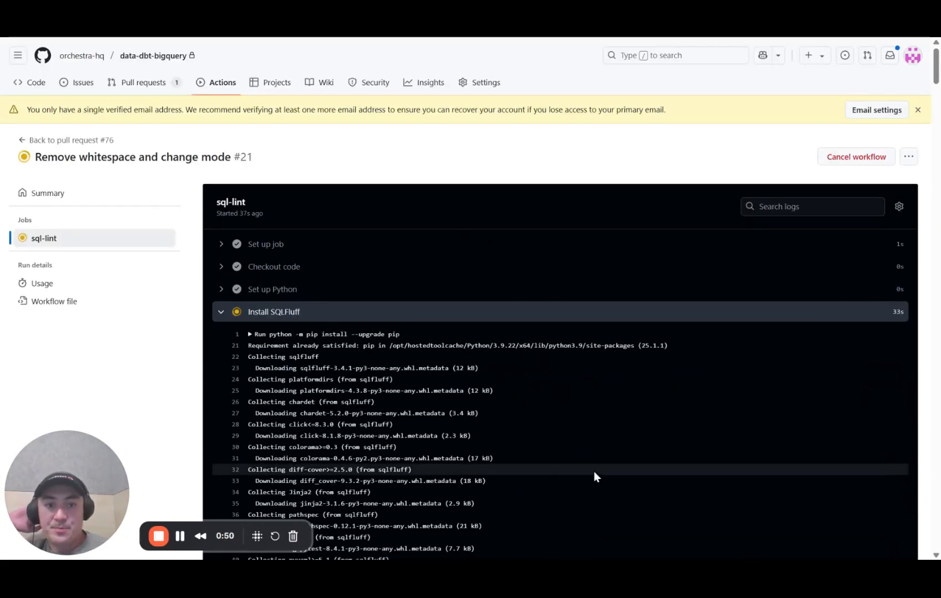
{"action": "scroll", "coordinate": [596, 477], "scroll_direction": "down", "scroll_amount": 10}
{"action": "scroll", "coordinate": [596, 476], "scroll_direction": "down", "scroll_amount": 10}
{"action": "scroll", "coordinate": [595, 477], "scroll_direction": "down", "scroll_amount": 10}
{"action": "scroll", "coordinate": [594, 470], "scroll_direction": "down", "scroll_amount": 10}
{"action": "scroll", "coordinate": [594, 471], "scroll_direction": "down", "scroll_amount": 10}
{"action": "scroll", "coordinate": [594, 471], "scroll_direction": "down", "scroll_amount": 8}
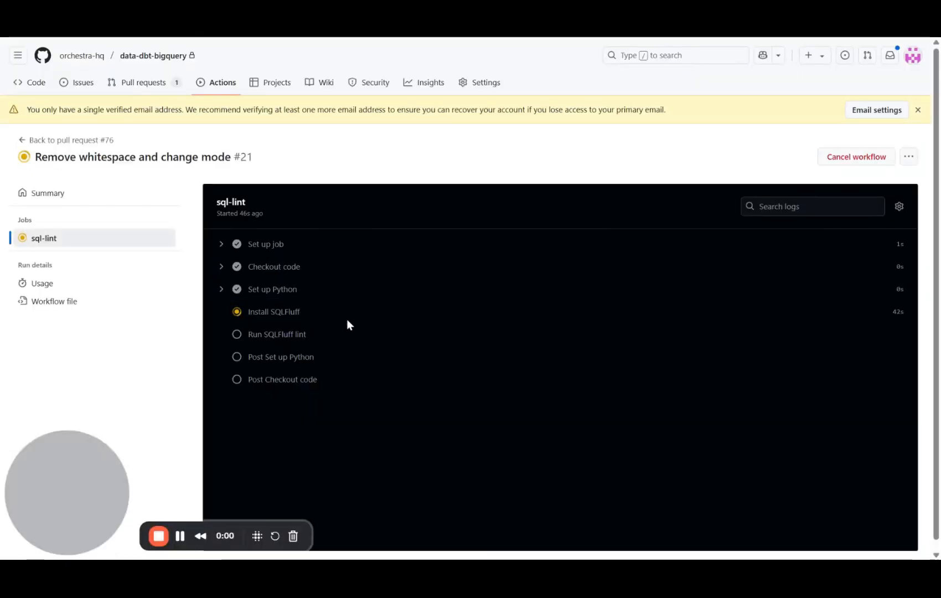
{"action": "left_click", "coordinate": [274, 311]}
{"action": "scroll", "coordinate": [447, 372], "scroll_direction": "down", "scroll_amount": 10}
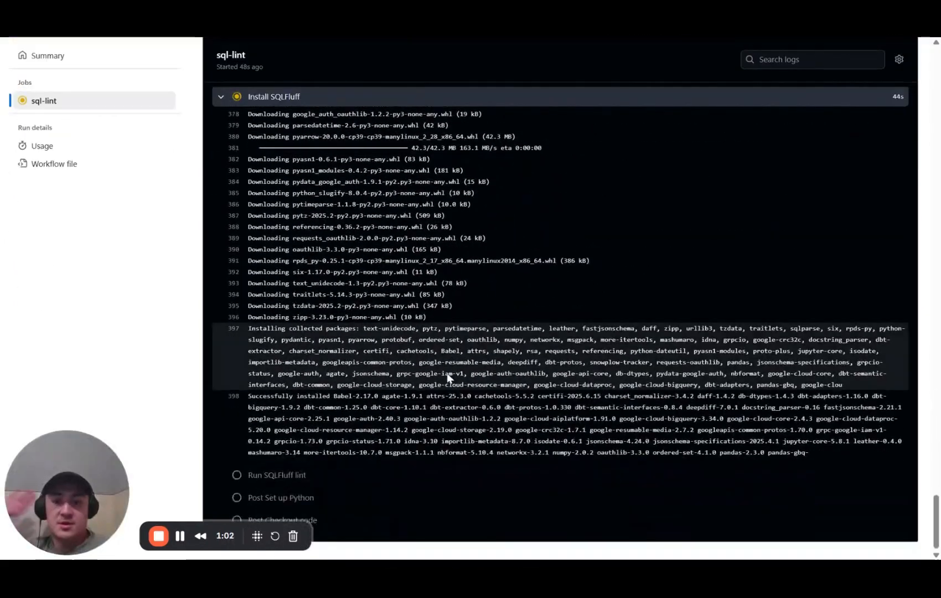
{"action": "scroll", "coordinate": [447, 372], "scroll_direction": "down", "scroll_amount": 5}
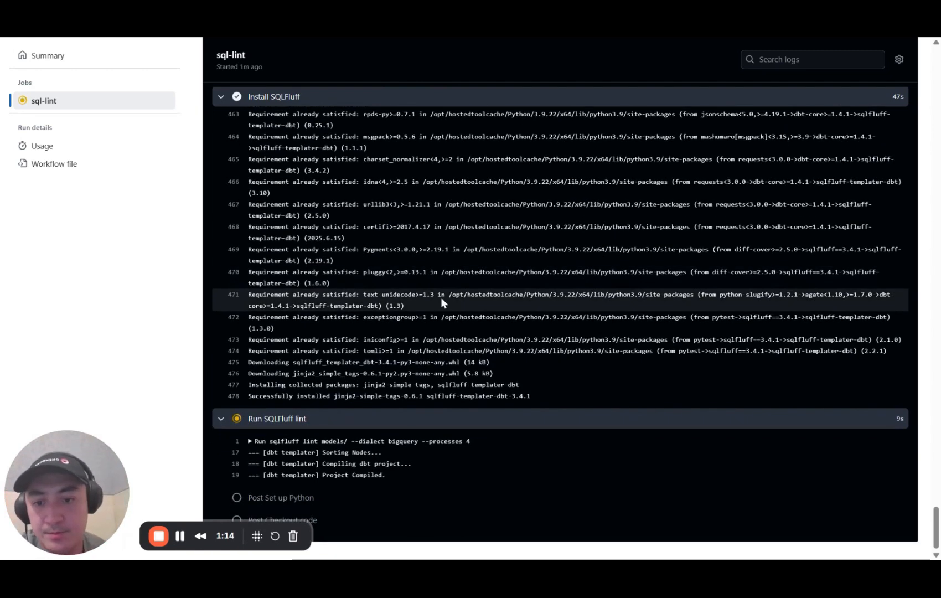
{"action": "left_click", "coordinate": [323, 97]}
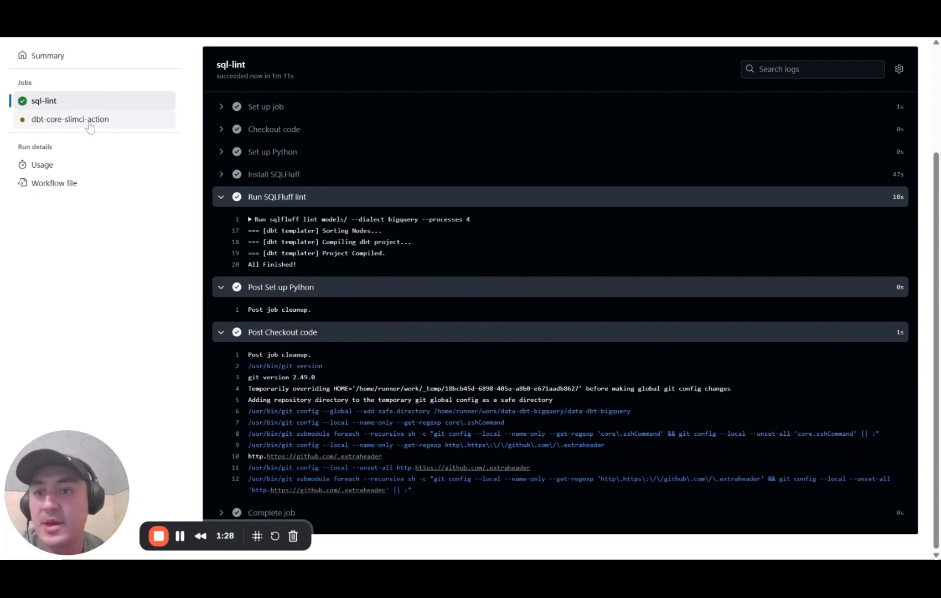
{"action": "left_click", "coordinate": [70, 119]}
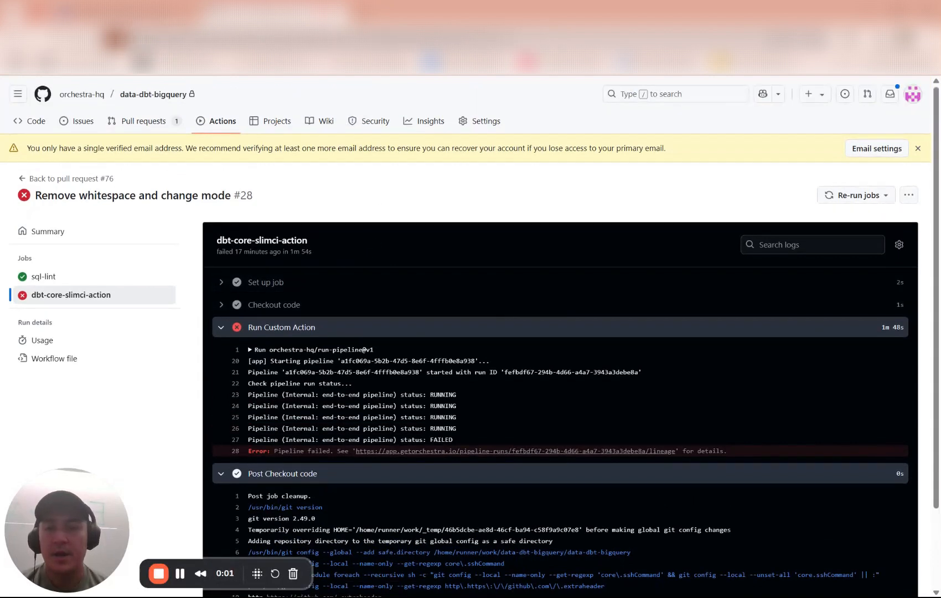
- From the pull requests list, reopen 'Remove whitespace and change mode' and view its changed files
{"action": "left_click", "coordinate": [142, 122]}
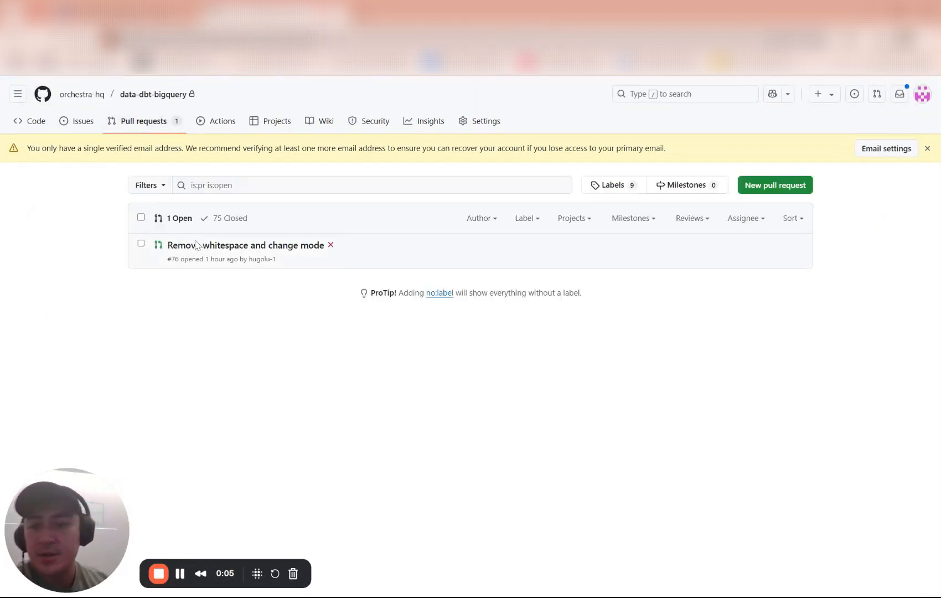
{"action": "mouse_move", "coordinate": [246, 245]}
{"action": "left_click", "coordinate": [194, 246]}
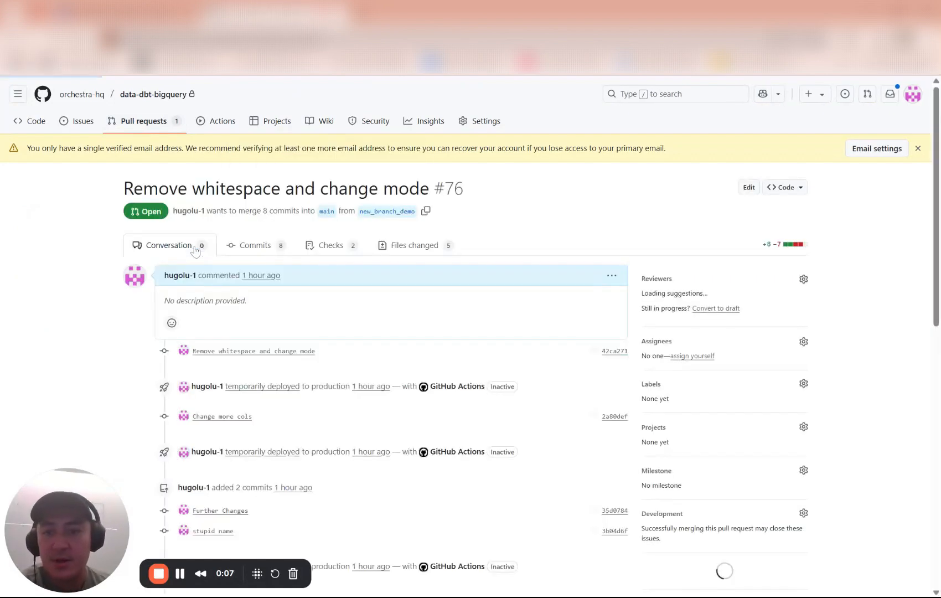
{"action": "left_click", "coordinate": [421, 249]}
{"action": "scroll", "coordinate": [401, 404], "scroll_direction": "down", "scroll_amount": 3}
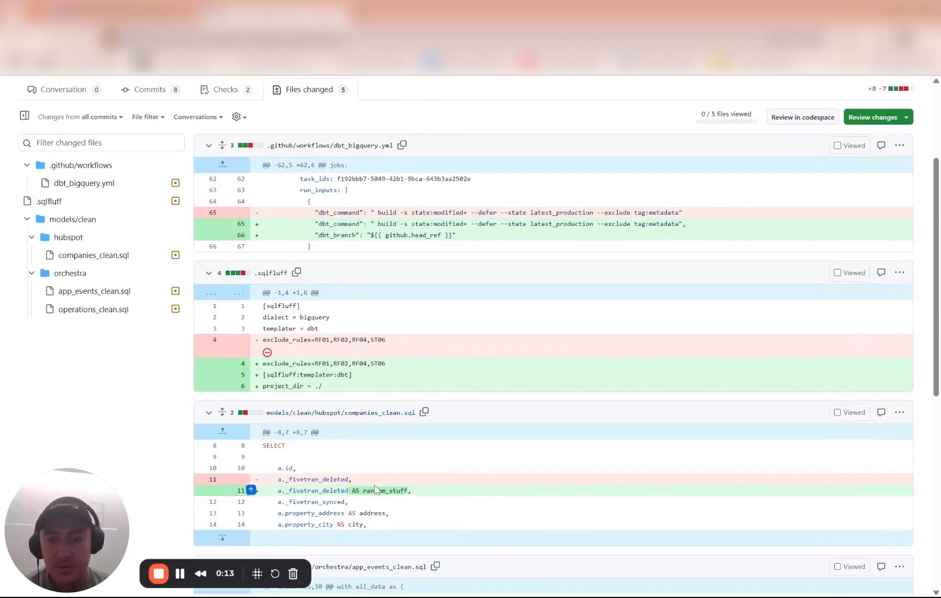
{"action": "scroll", "coordinate": [553, 405], "scroll_direction": "down", "scroll_amount": 2}
{"action": "scroll", "coordinate": [553, 405], "scroll_direction": "down", "scroll_amount": 3}
{"action": "scroll", "coordinate": [553, 405], "scroll_direction": "down", "scroll_amount": 2}
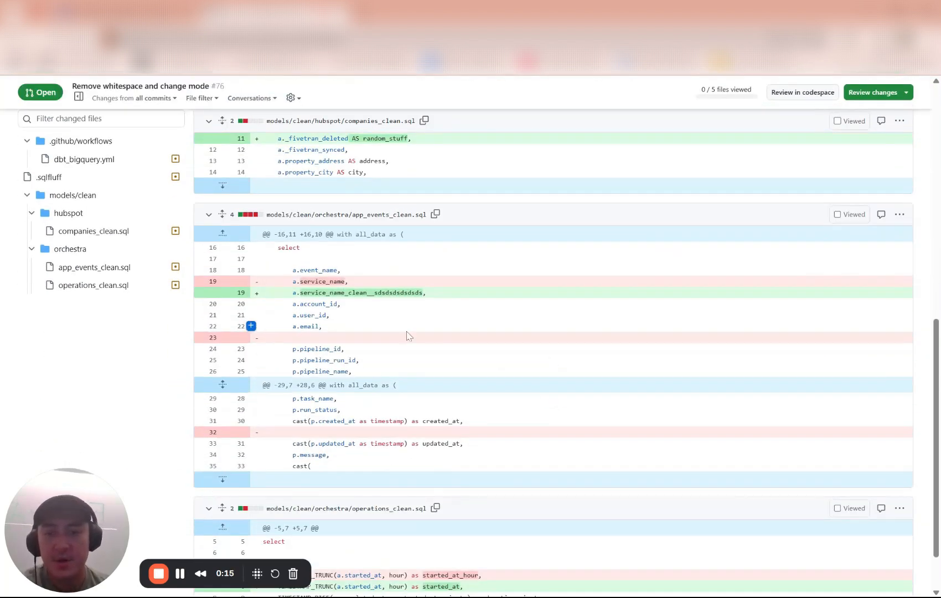
{"action": "scroll", "coordinate": [450, 335], "scroll_direction": "down", "scroll_amount": 2}
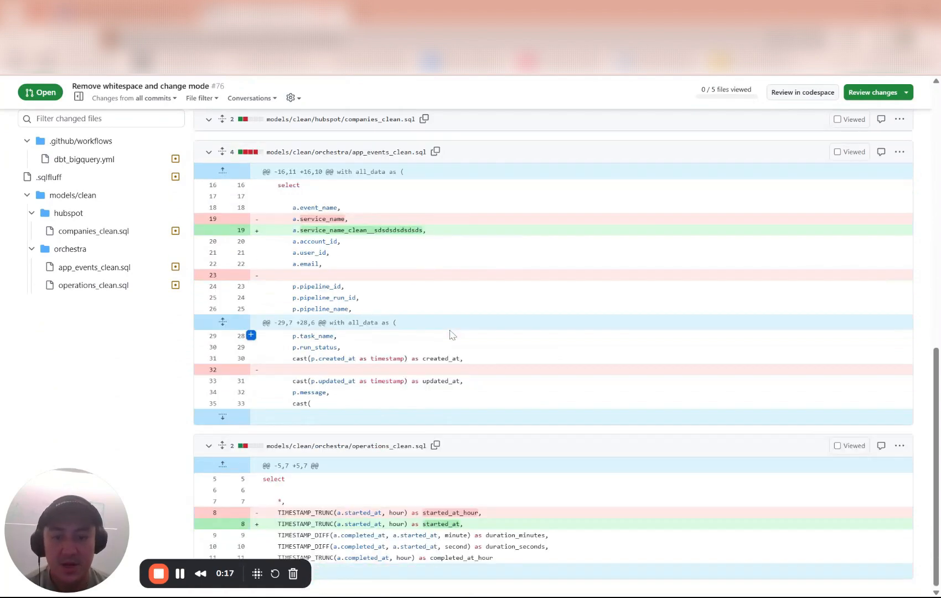
{"action": "scroll", "coordinate": [453, 477], "scroll_direction": "up", "scroll_amount": 15}
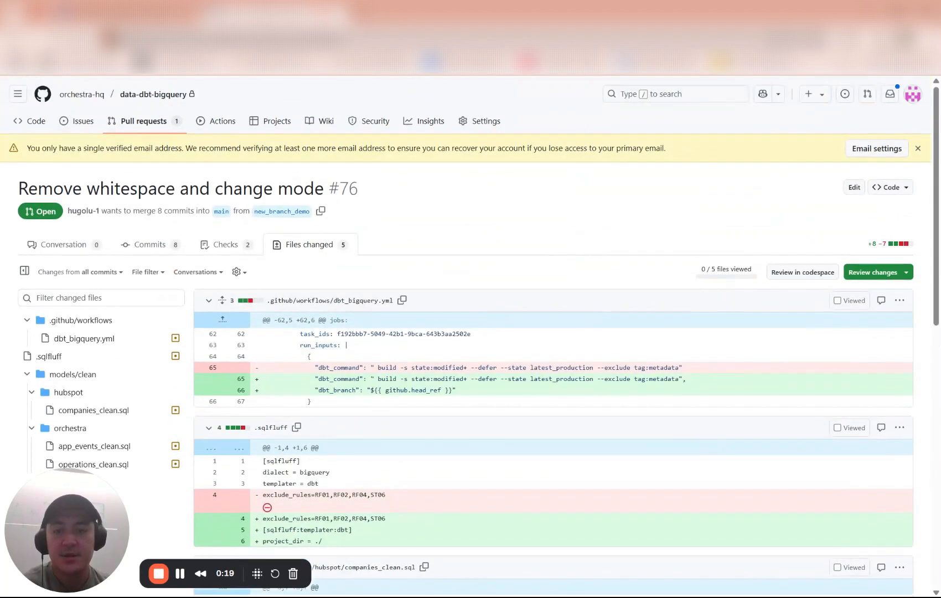
- Highlight the new dbt_branch line and its github.head_ref value on line 66 of the workflow diff
{"action": "left_click_drag", "start_coordinate": [470, 390], "coordinate": [322, 391]}
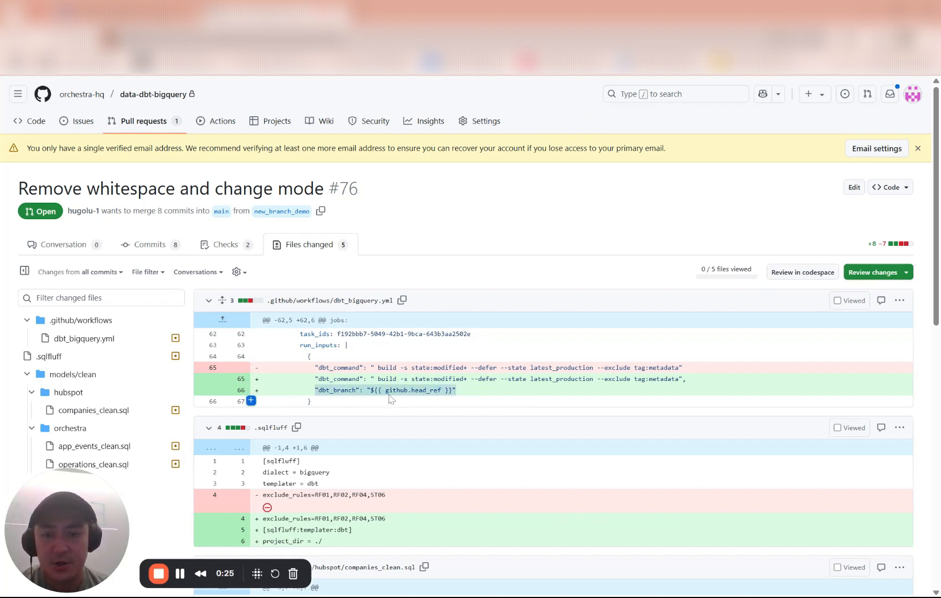
{"action": "left_click", "coordinate": [515, 391]}
{"action": "left_click_drag", "start_coordinate": [366, 390], "coordinate": [466, 399]}
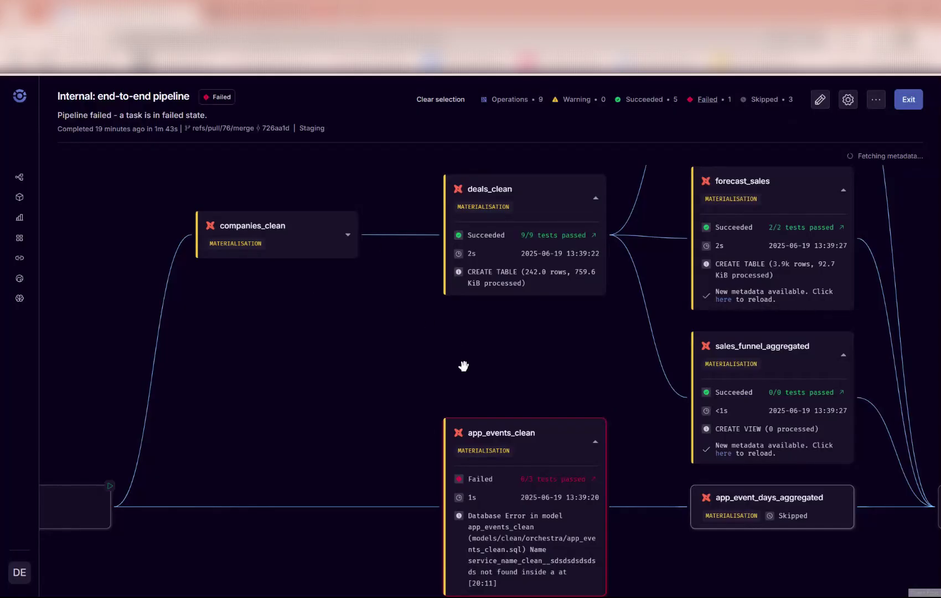
- Pan the Orchestra pipeline graph to see the failed tasks, then switch back to the diff
{"action": "left_click_drag", "start_coordinate": [464, 366], "coordinate": [282, 321]}
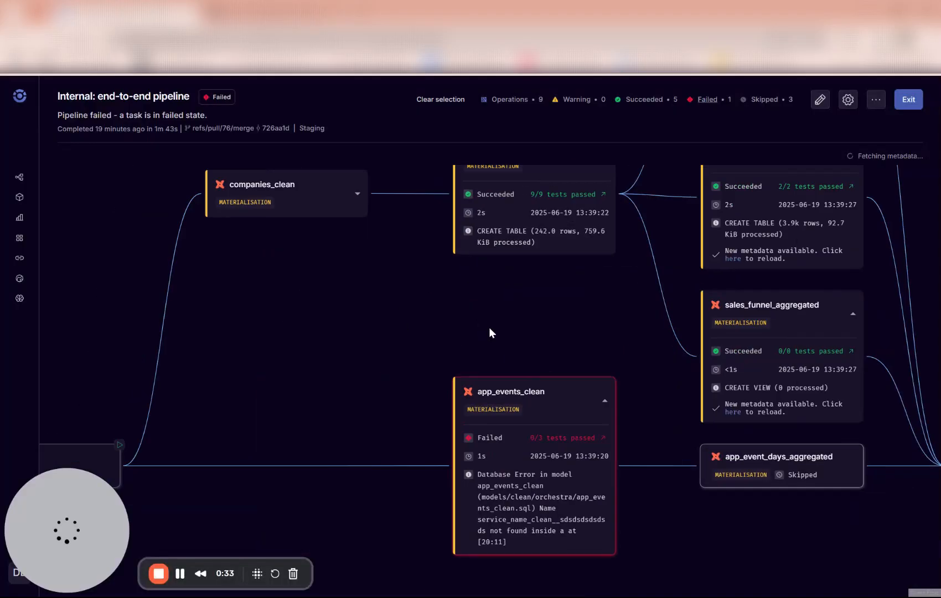
{"action": "left_click_drag", "start_coordinate": [489, 327], "coordinate": [818, 212]}
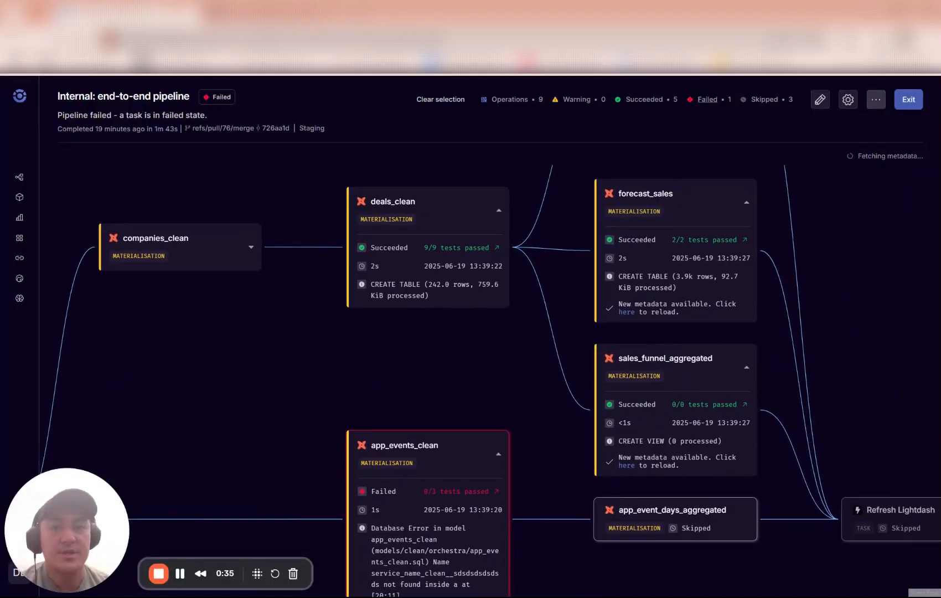
{"action": "key", "text": "ctrl+Tab"}
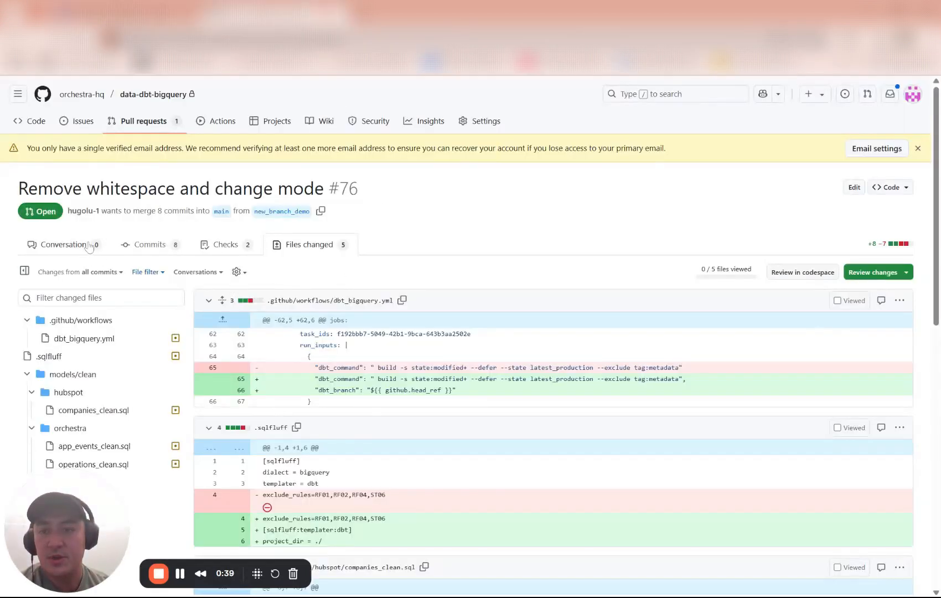
- Return to pull request #76's conversation to reach its checks section
{"action": "left_click", "coordinate": [73, 243]}
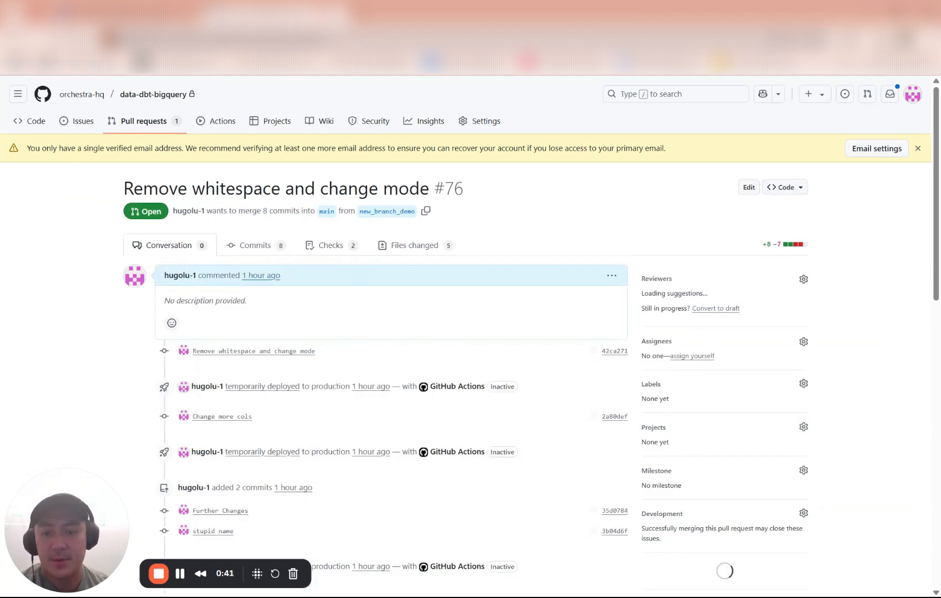
{"action": "scroll", "coordinate": [329, 307], "scroll_direction": "down", "scroll_amount": 5}
{"action": "scroll", "coordinate": [328, 307], "scroll_direction": "down", "scroll_amount": 5}
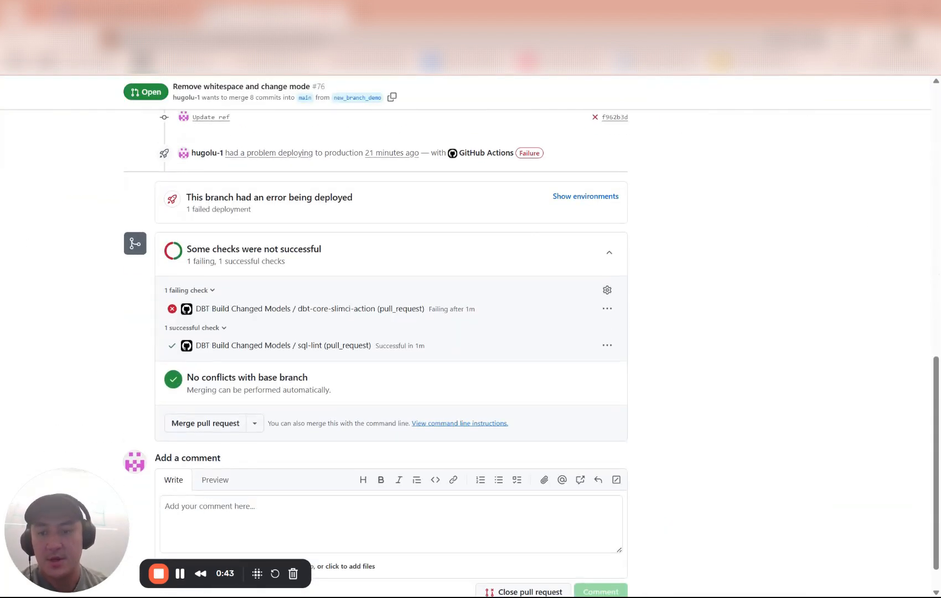
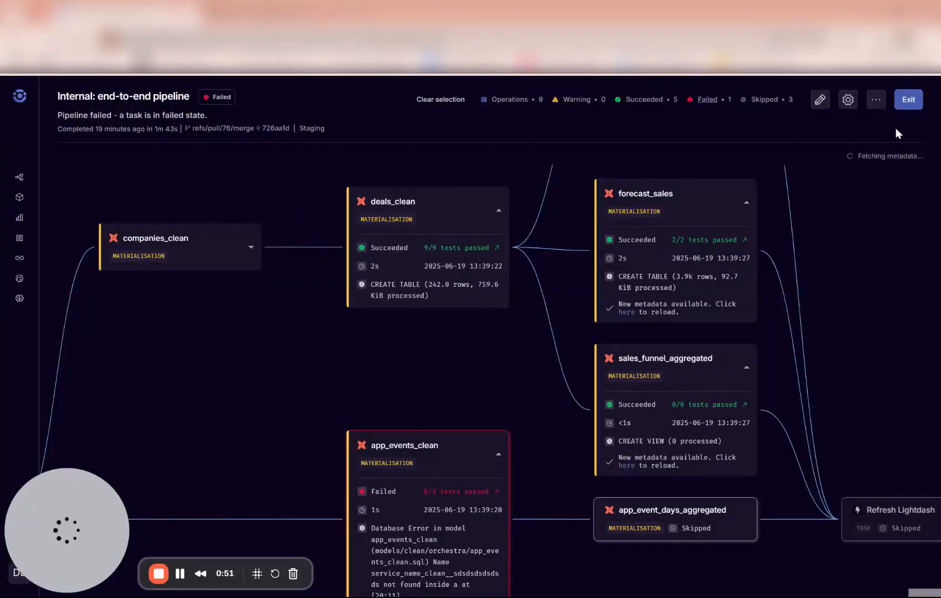
- From the run's actions menu, view all runs and reopen the most recent failed pipeline run
{"action": "left_click", "coordinate": [875, 99]}
{"action": "left_click", "coordinate": [853, 125]}
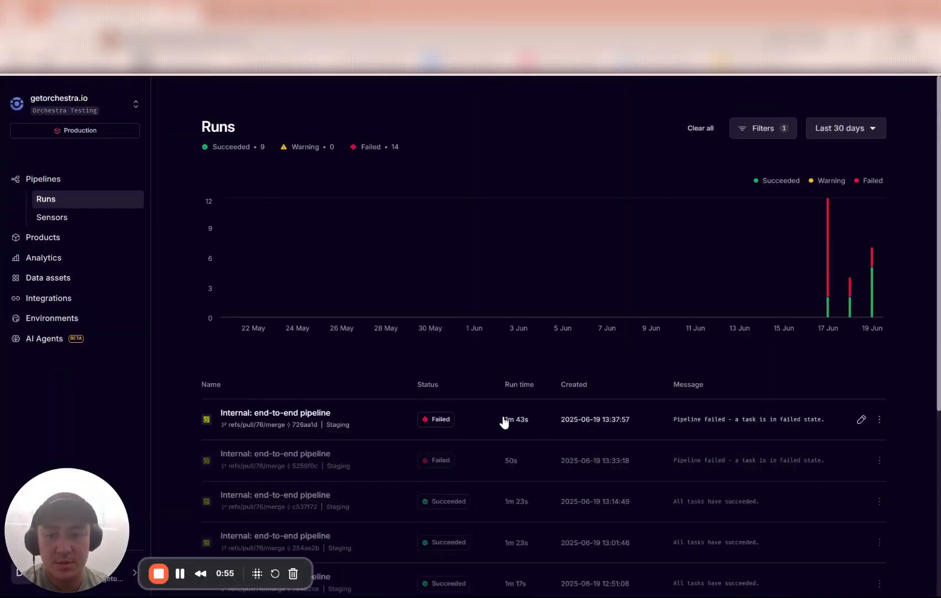
{"action": "left_click", "coordinate": [287, 420]}
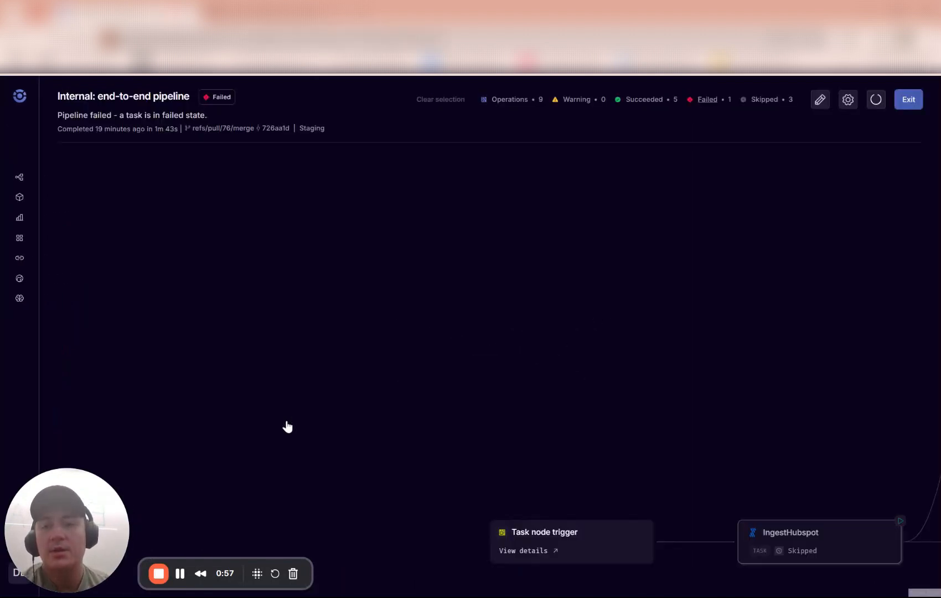
- View the trigger's run inputs, note branch new_branch_demo, and return to the pipeline graph
{"action": "left_click", "coordinate": [103, 434]}
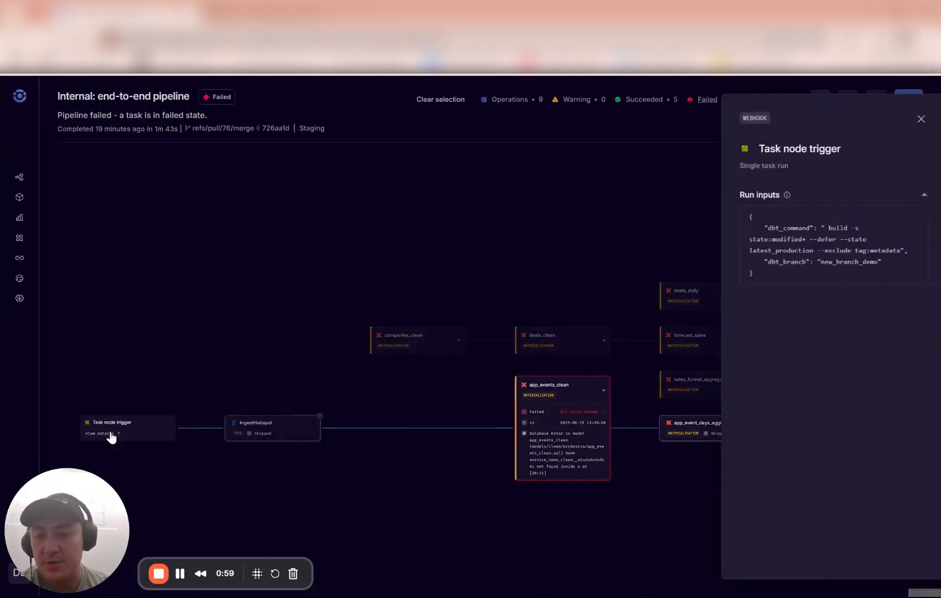
{"action": "double_click", "coordinate": [825, 261]}
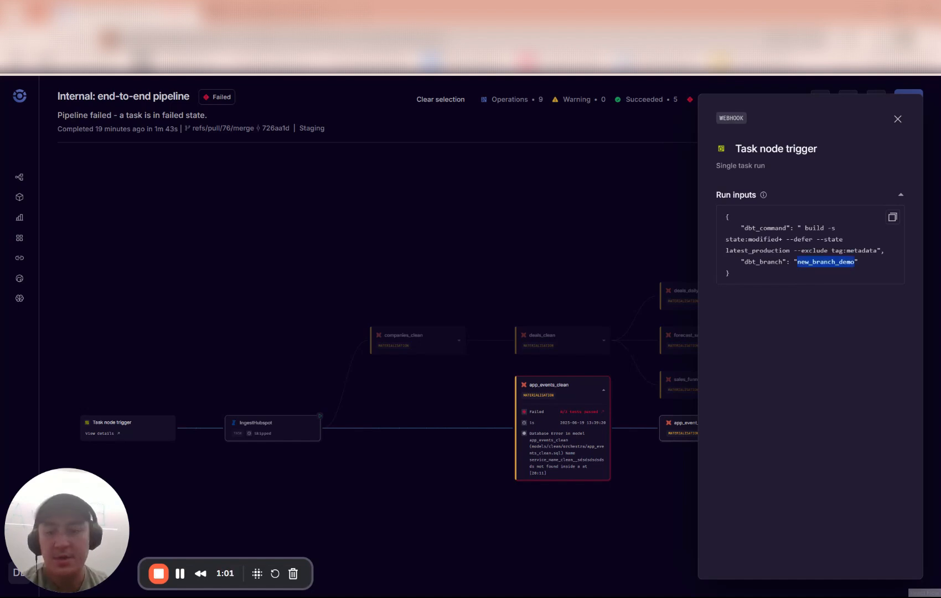
{"action": "left_click", "coordinate": [571, 292]}
{"action": "left_click_drag", "start_coordinate": [594, 288], "coordinate": [685, 195]}
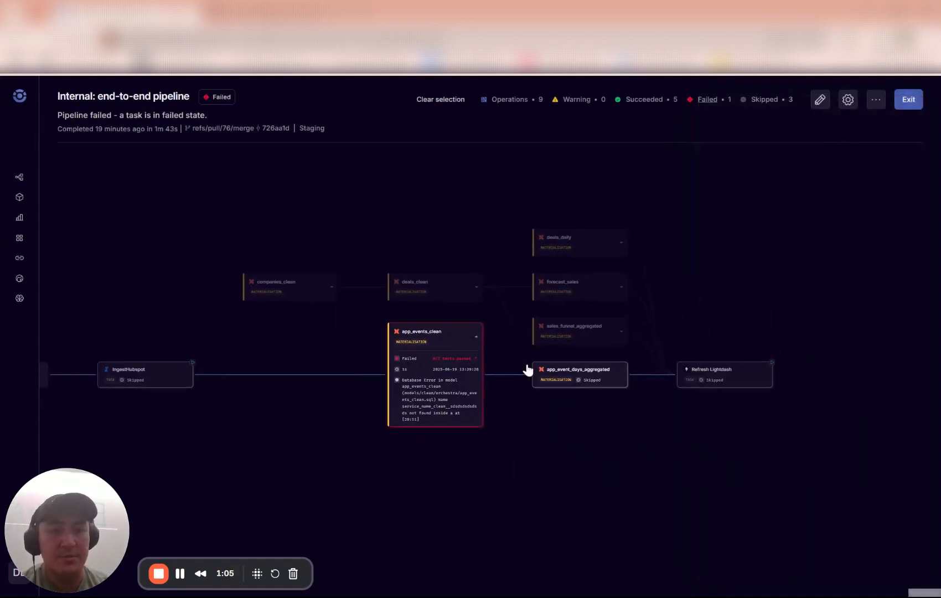
{"action": "scroll", "coordinate": [475, 365], "scroll_direction": "up", "scroll_amount": 3}
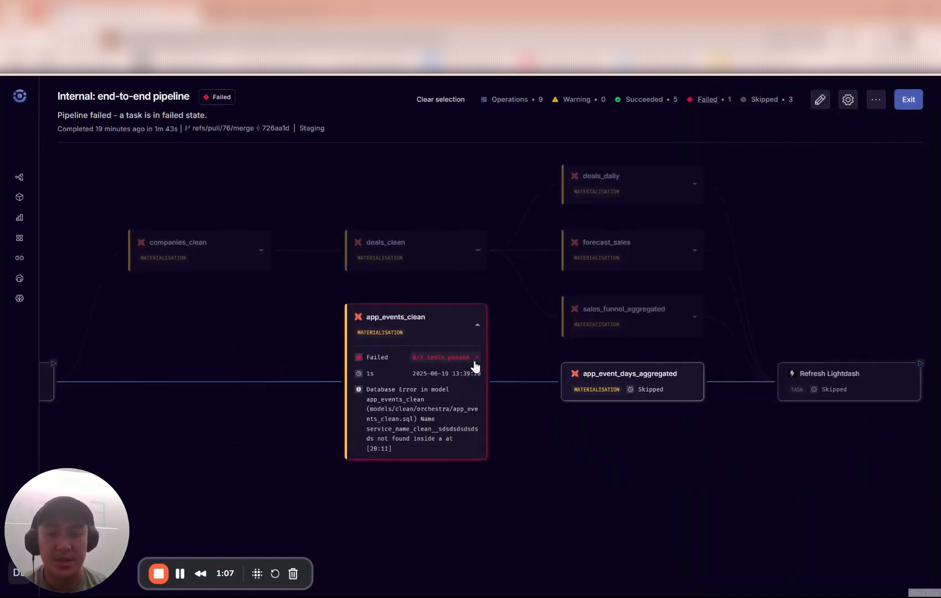
{"action": "scroll", "coordinate": [475, 365], "scroll_direction": "up", "scroll_amount": 2}
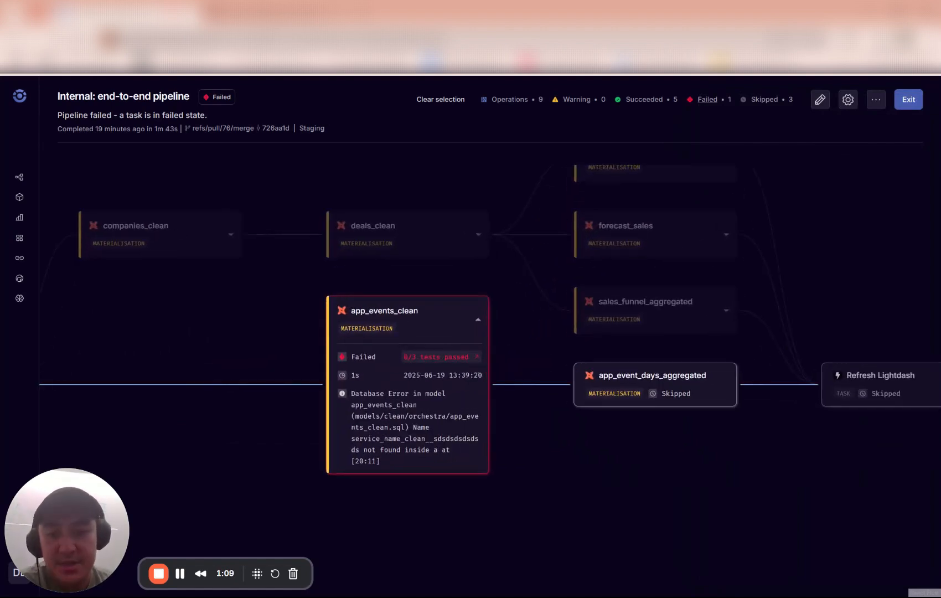
- Inspect the app_events_clean database error message, then return to the full pipeline graph
{"action": "left_click", "coordinate": [437, 357]}
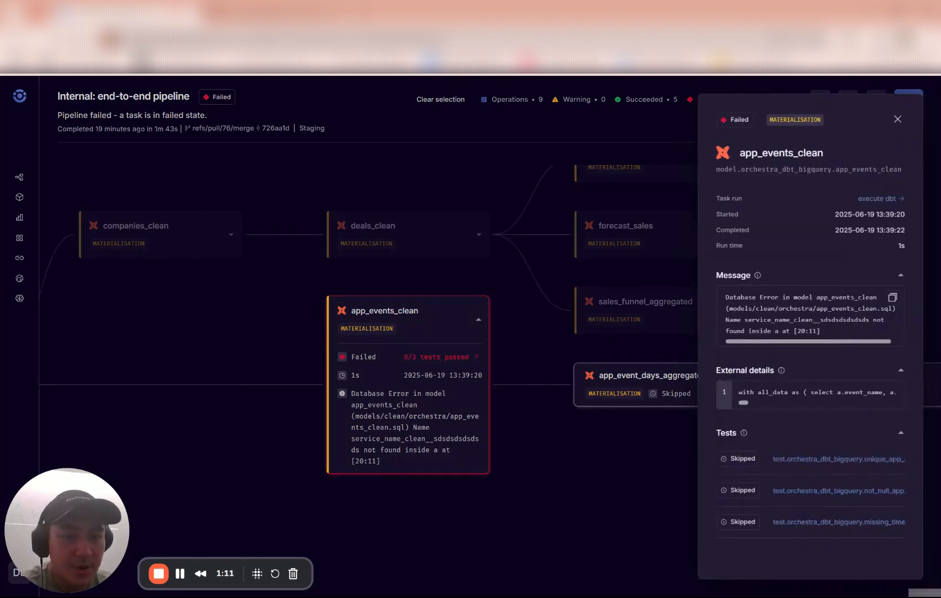
{"action": "double_click", "coordinate": [807, 319]}
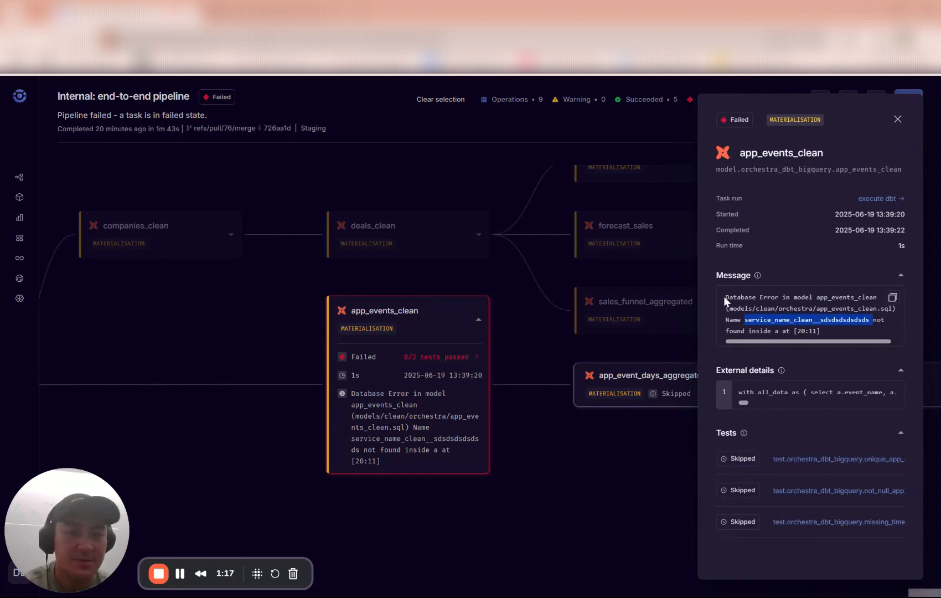
{"action": "left_click", "coordinate": [598, 455]}
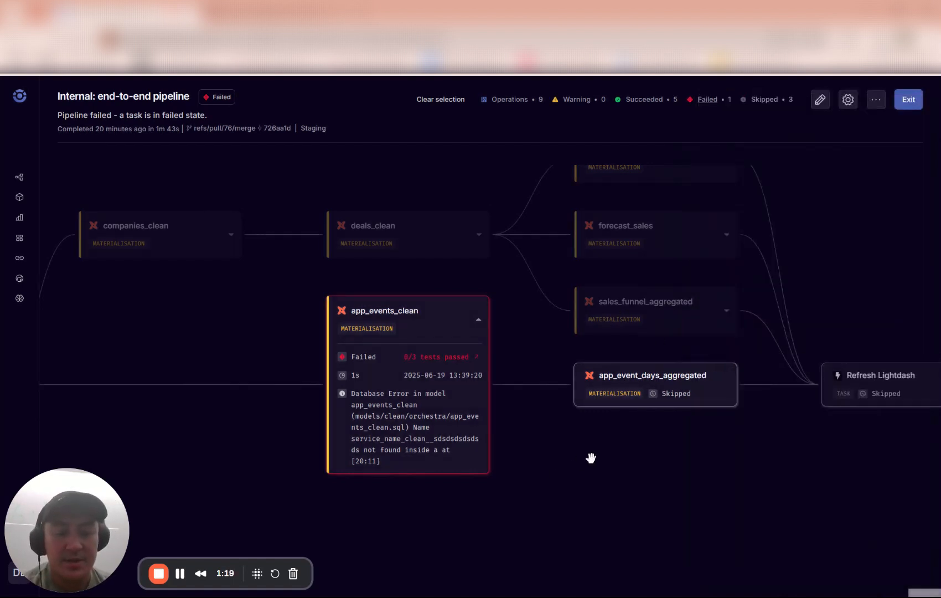
{"action": "left_click_drag", "start_coordinate": [591, 458], "coordinate": [549, 447]}
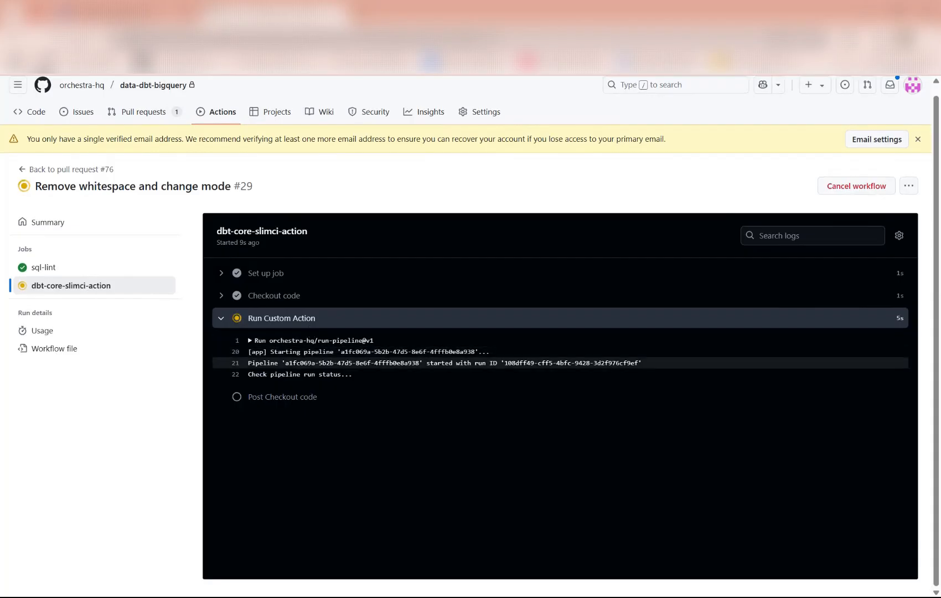
- Highlight the pipeline ID in the Run Custom Action log and return to Orchestra's runs list
{"action": "left_click_drag", "start_coordinate": [285, 363], "coordinate": [433, 372]}
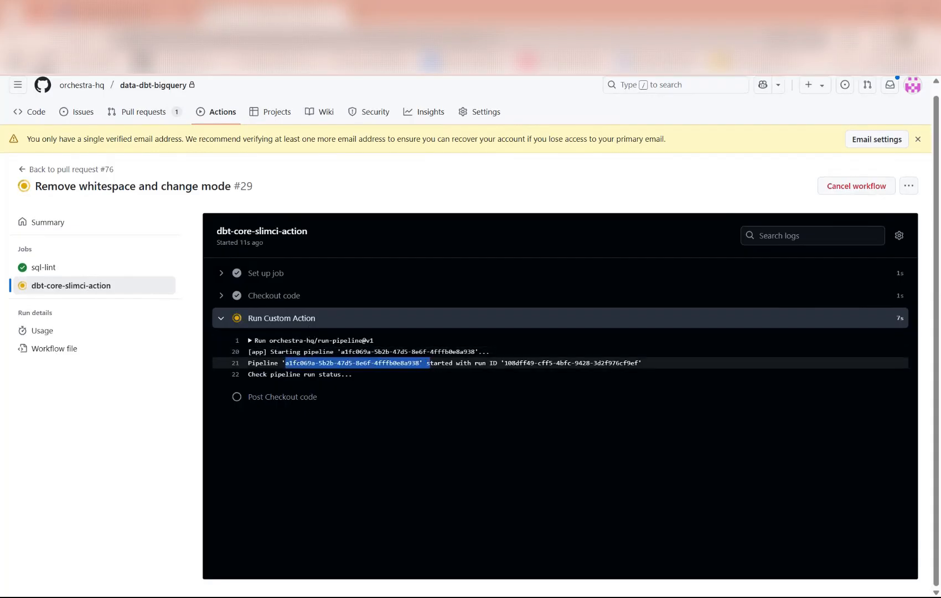
{"action": "left_click", "coordinate": [432, 372]}
{"action": "key", "text": "ctrl+Tab"}
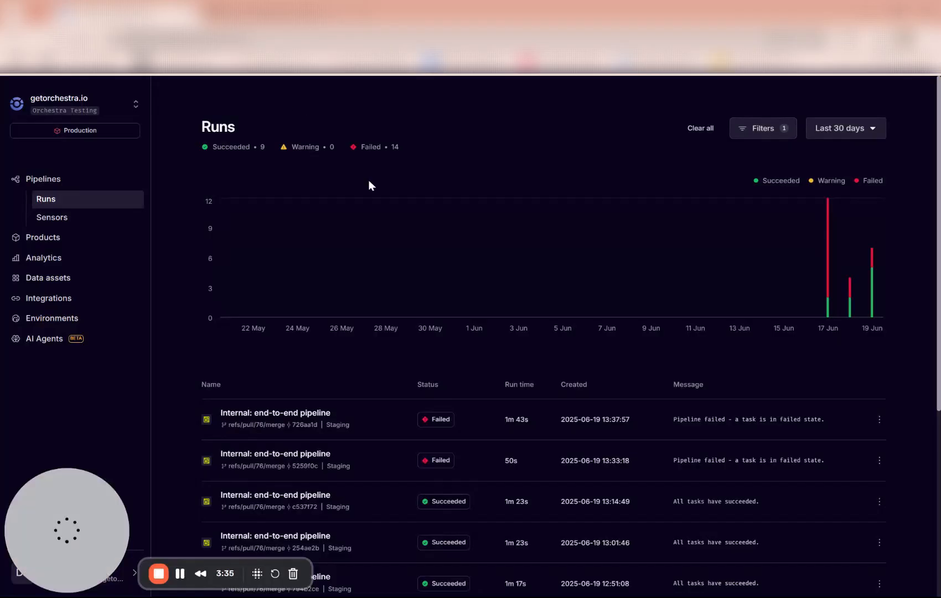
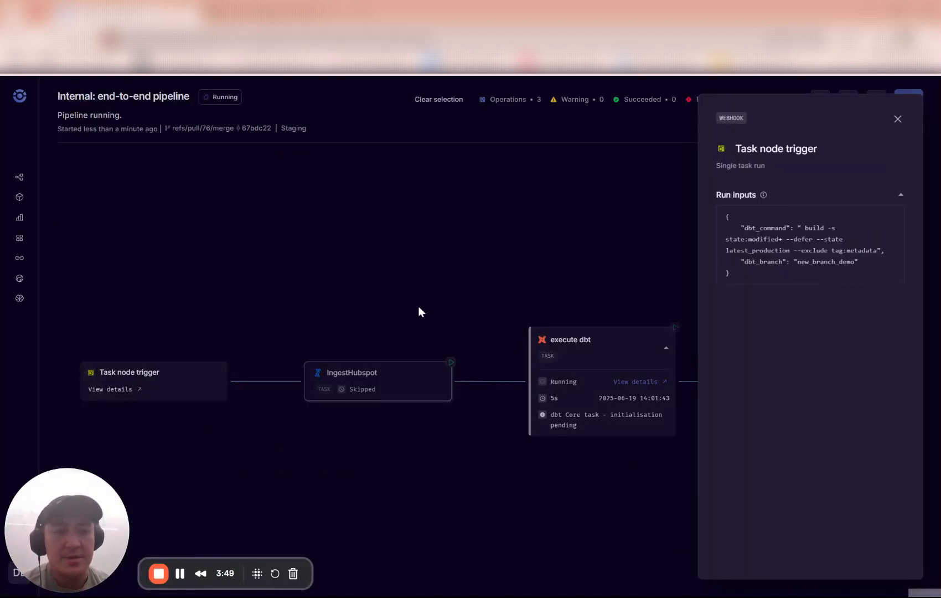
- Verify the trigger's run inputs use branch new_branch_demo and dismiss the trigger panel
{"action": "double_click", "coordinate": [825, 261]}
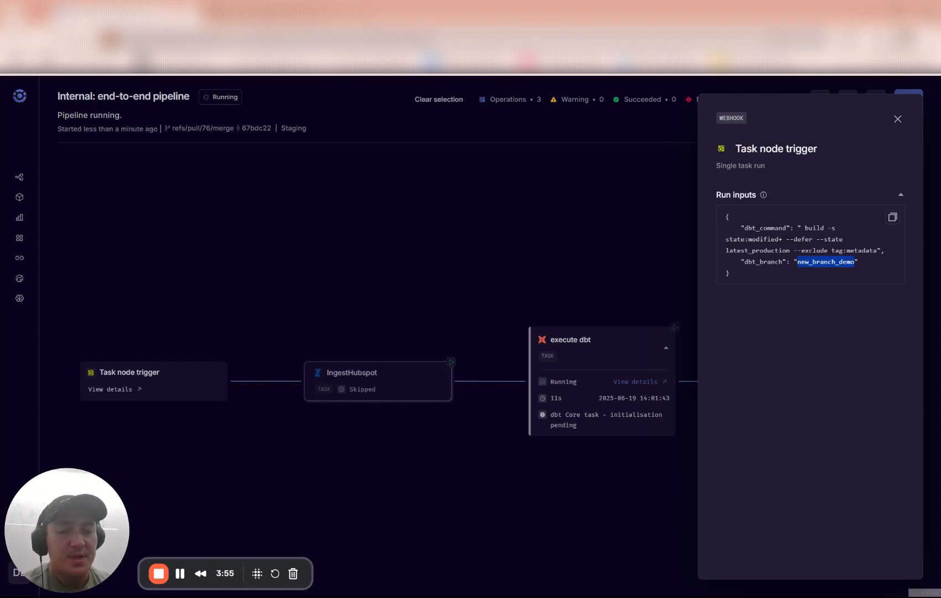
{"action": "left_click", "coordinate": [581, 463]}
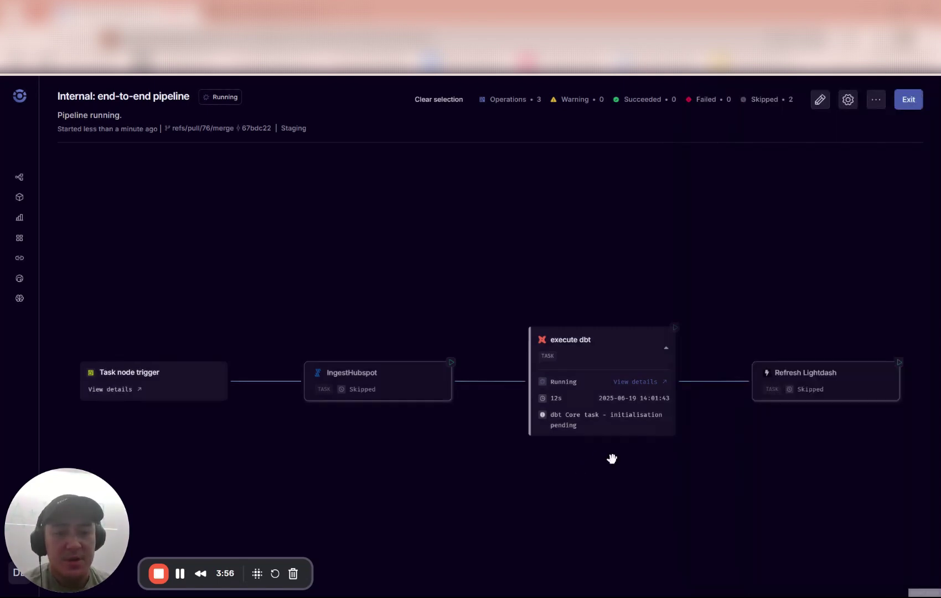
- Inspect the execute dbt task's branch/python parameters, dbt build command and compute run parameters
{"action": "left_click", "coordinate": [634, 381]}
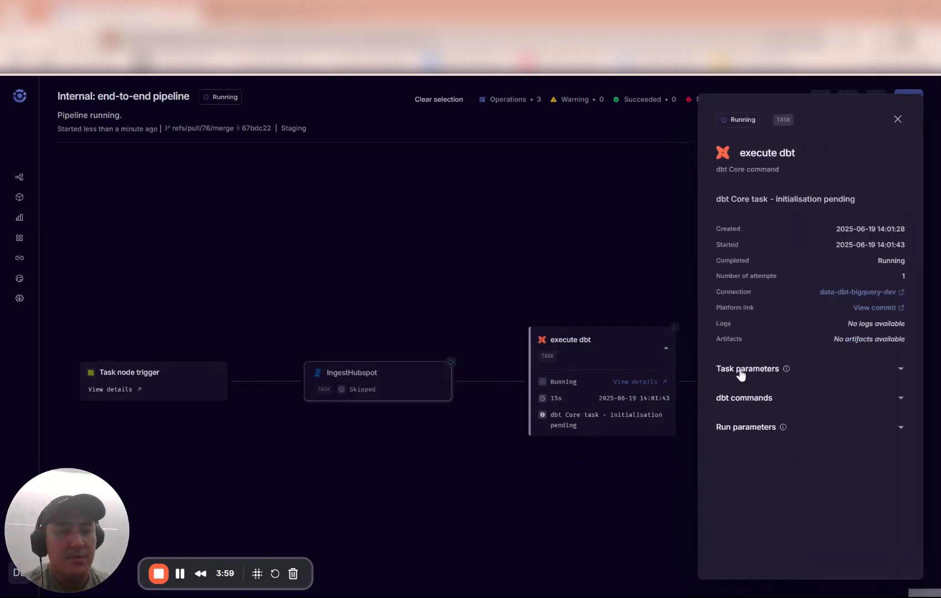
{"action": "left_click", "coordinate": [741, 369]}
{"action": "left_click", "coordinate": [744, 470]}
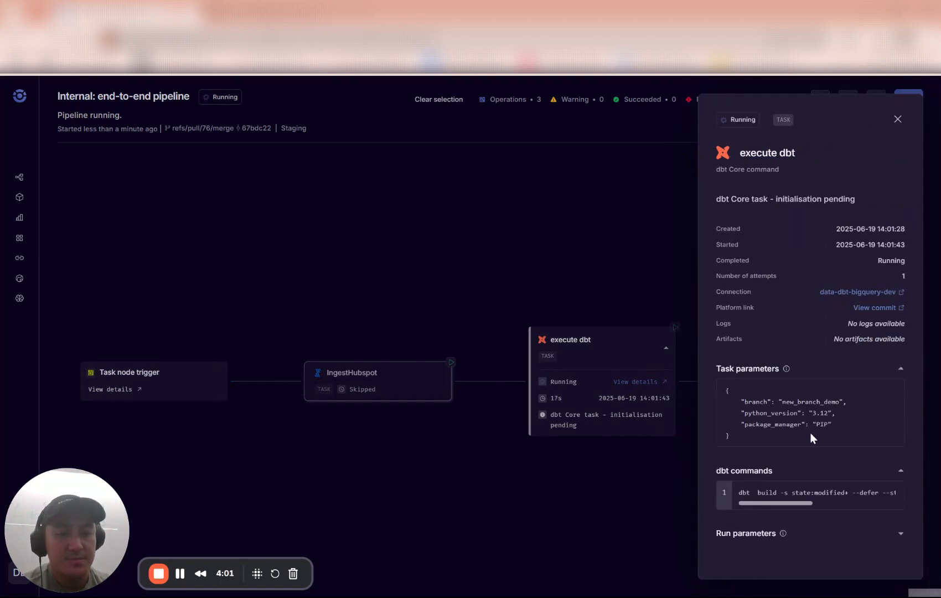
{"action": "left_click", "coordinate": [744, 533]}
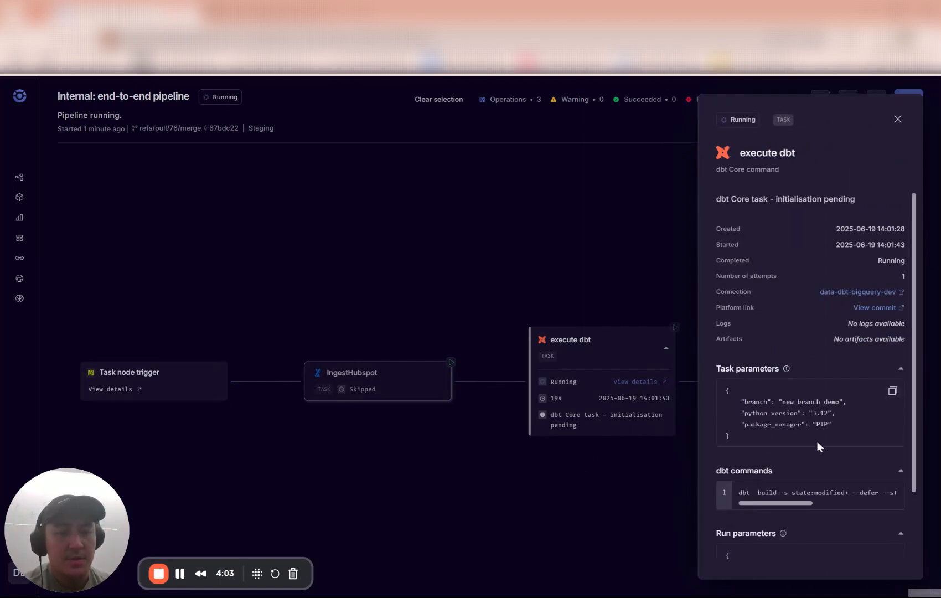
{"action": "scroll", "coordinate": [817, 440], "scroll_direction": "down", "scroll_amount": 3}
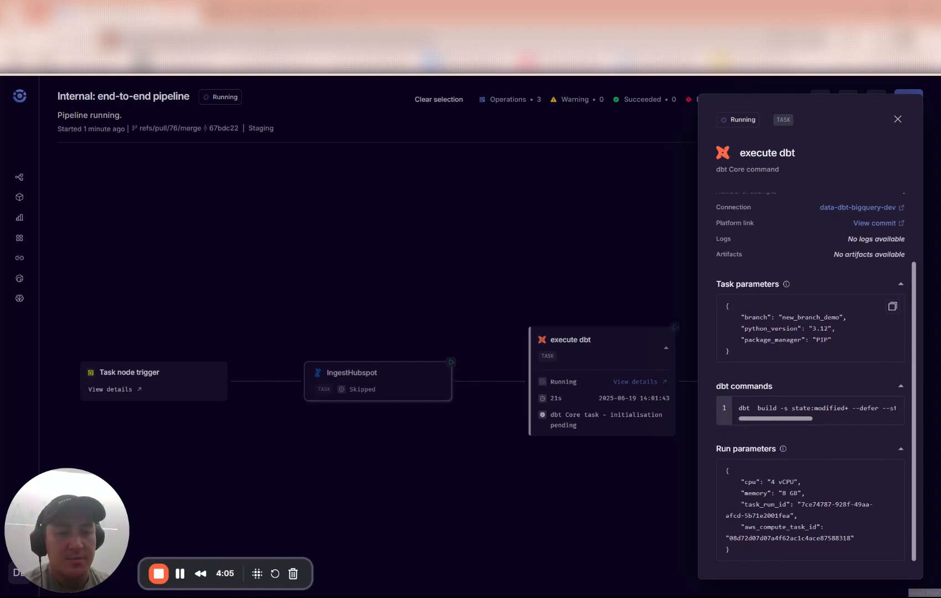
{"action": "double_click", "coordinate": [811, 317]}
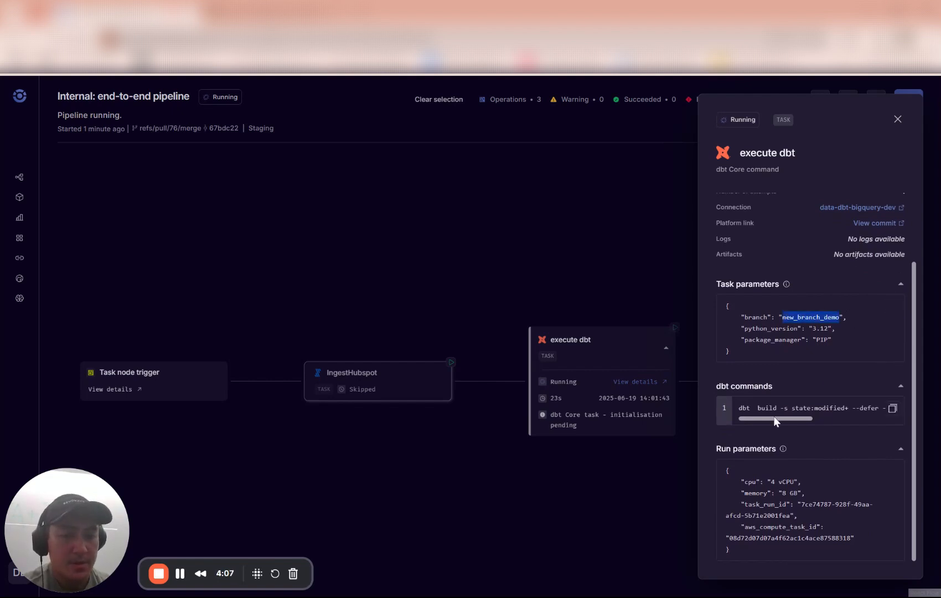
{"action": "left_click_drag", "start_coordinate": [775, 420], "coordinate": [867, 421]}
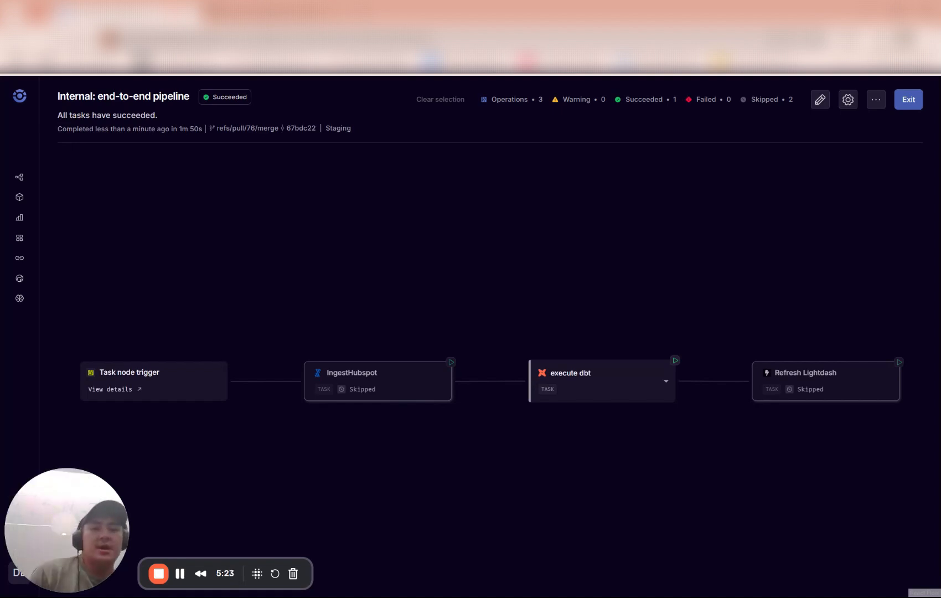
- Expand execute dbt into its model lineage and show run results for deals_clean, app_events_clean, deals_daily and app_event_days_aggregated
{"action": "left_click", "coordinate": [606, 389]}
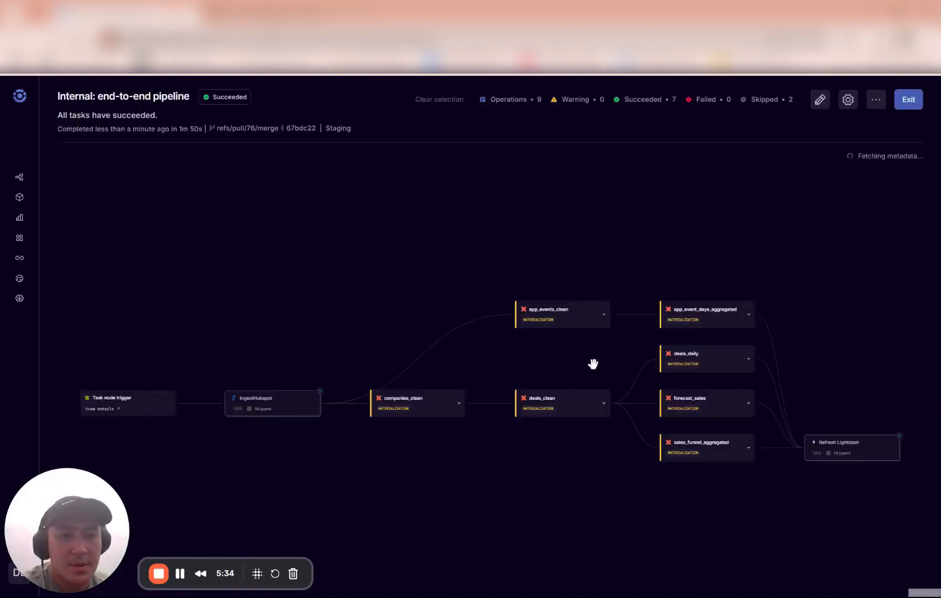
{"action": "left_click_drag", "start_coordinate": [594, 364], "coordinate": [502, 336]}
{"action": "left_click", "coordinate": [477, 382]}
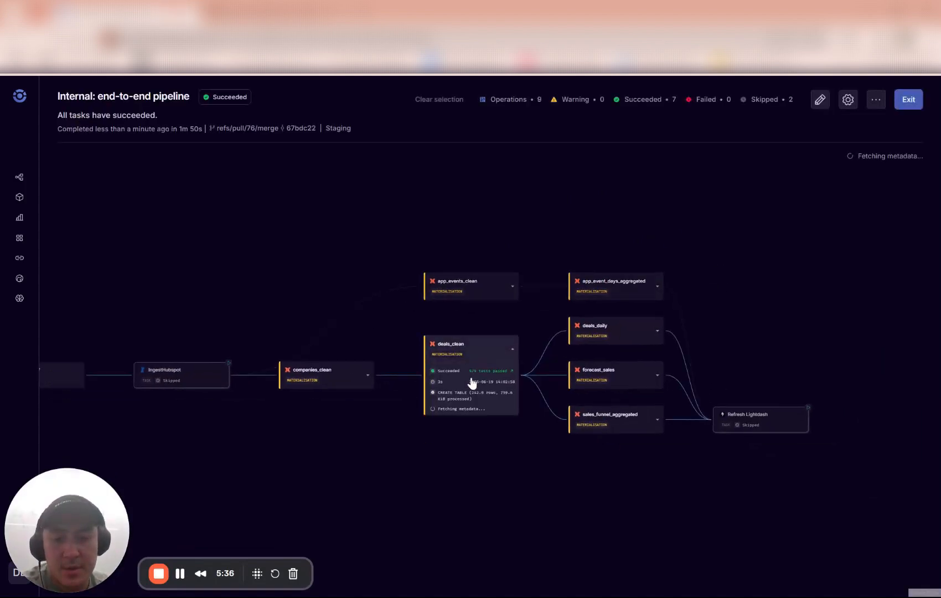
{"action": "left_click", "coordinate": [478, 290]}
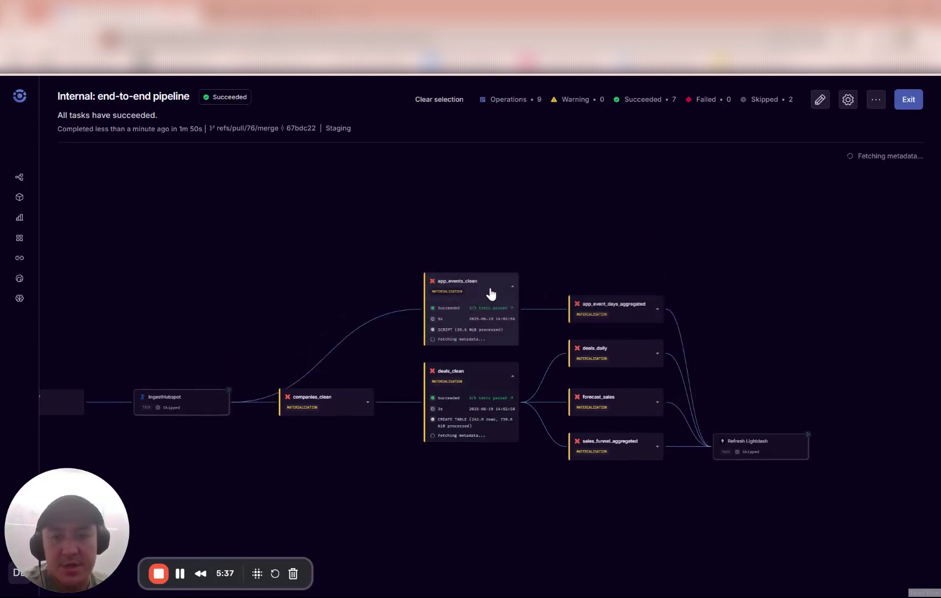
{"action": "left_click", "coordinate": [610, 356]}
{"action": "left_click", "coordinate": [635, 308]}
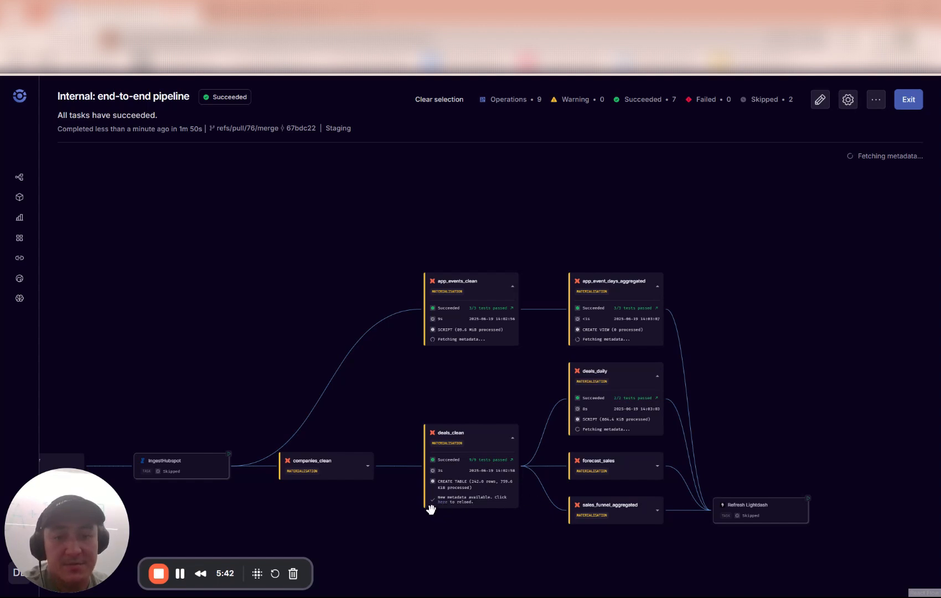
- Check deals_clean details: 242 rows affected in 3s with 9/9 tests passed
{"action": "left_click", "coordinate": [498, 461]}
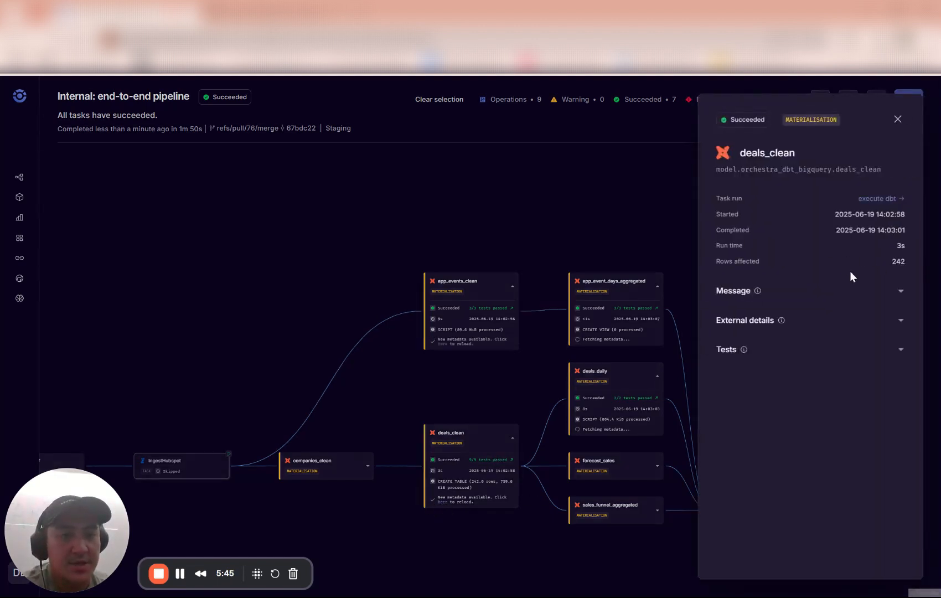
{"action": "left_click", "coordinate": [480, 564]}
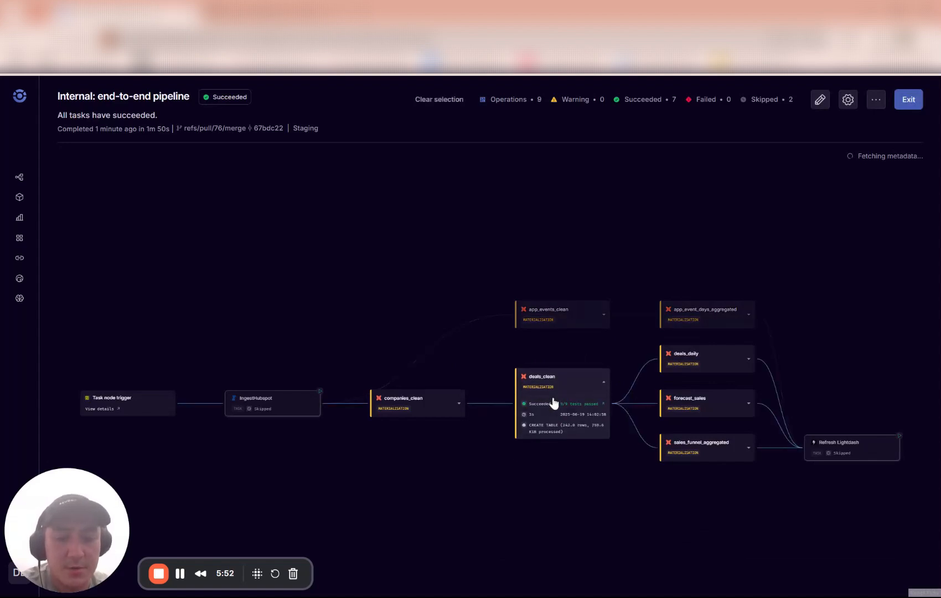
{"action": "left_click", "coordinate": [573, 404]}
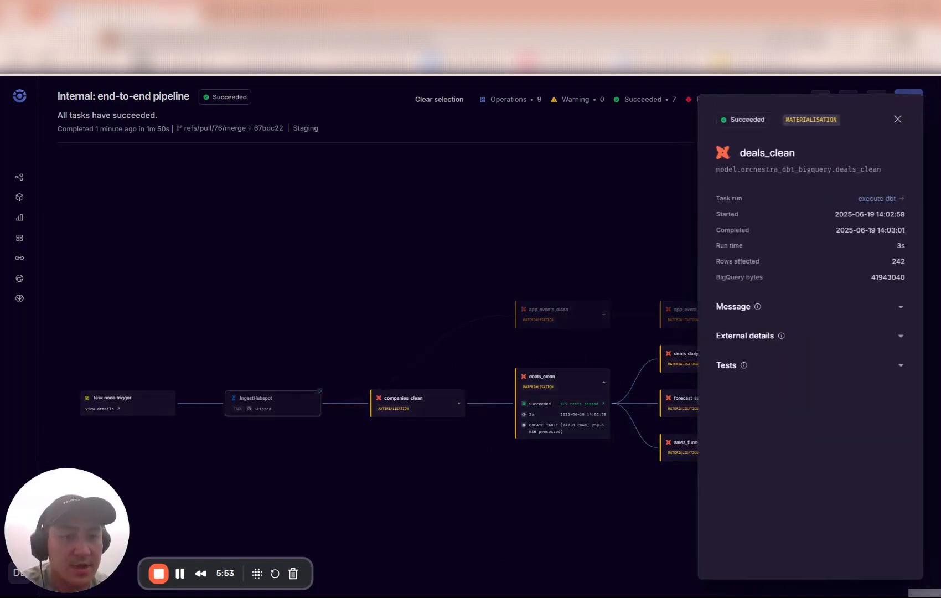
{"action": "left_click", "coordinate": [650, 270]}
{"action": "left_click_drag", "start_coordinate": [758, 248], "coordinate": [581, 239]}
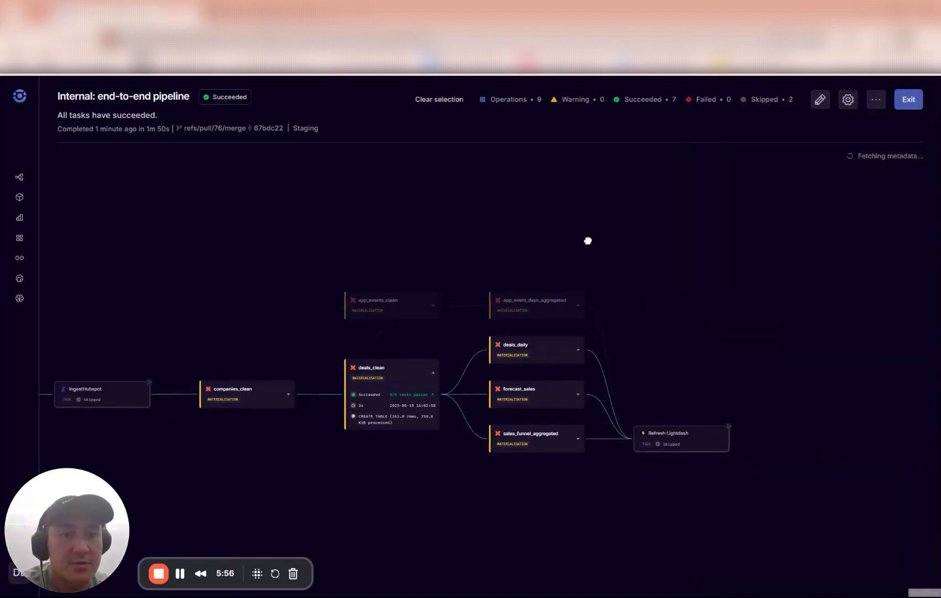
- Hide operations in the lineage graph and bring up the execute dbt task's full run details
{"action": "left_click", "coordinate": [847, 99]}
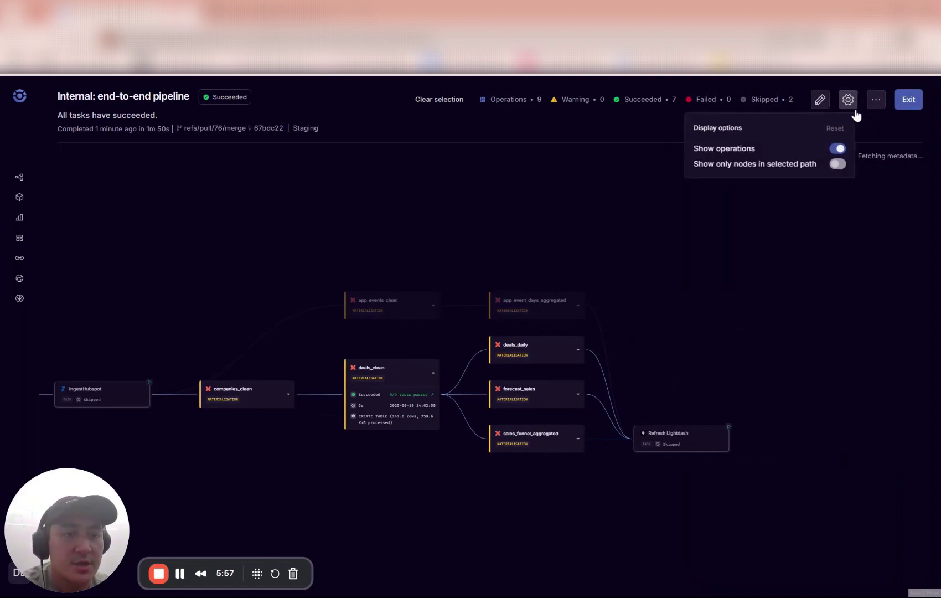
{"action": "left_click", "coordinate": [839, 148]}
{"action": "left_click_drag", "start_coordinate": [666, 323], "coordinate": [522, 294]}
{"action": "left_click", "coordinate": [489, 338]}
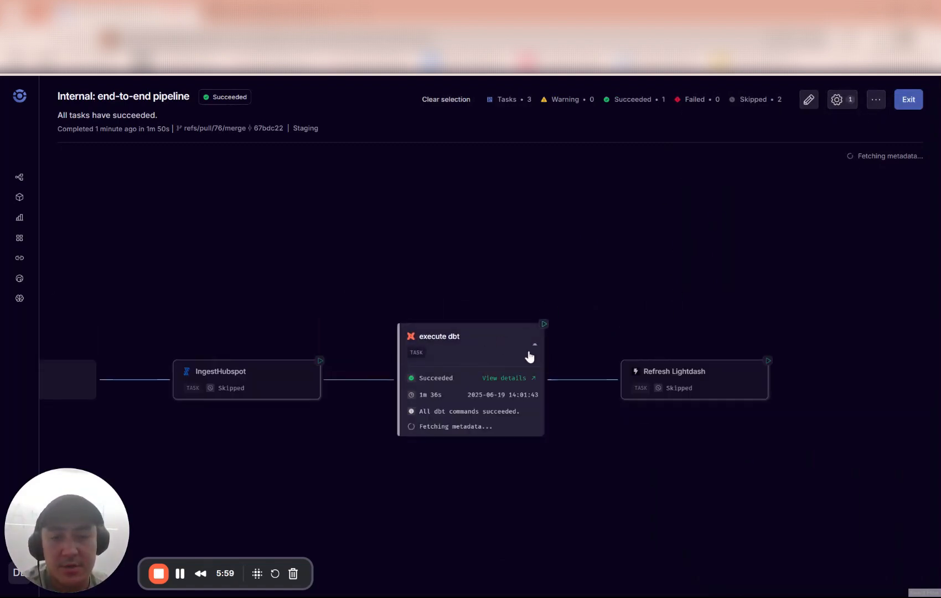
{"action": "left_click", "coordinate": [507, 378]}
- Review the debug_task logs confirming all 28 checks passed, then dismiss the logs
{"action": "left_click", "coordinate": [876, 339]}
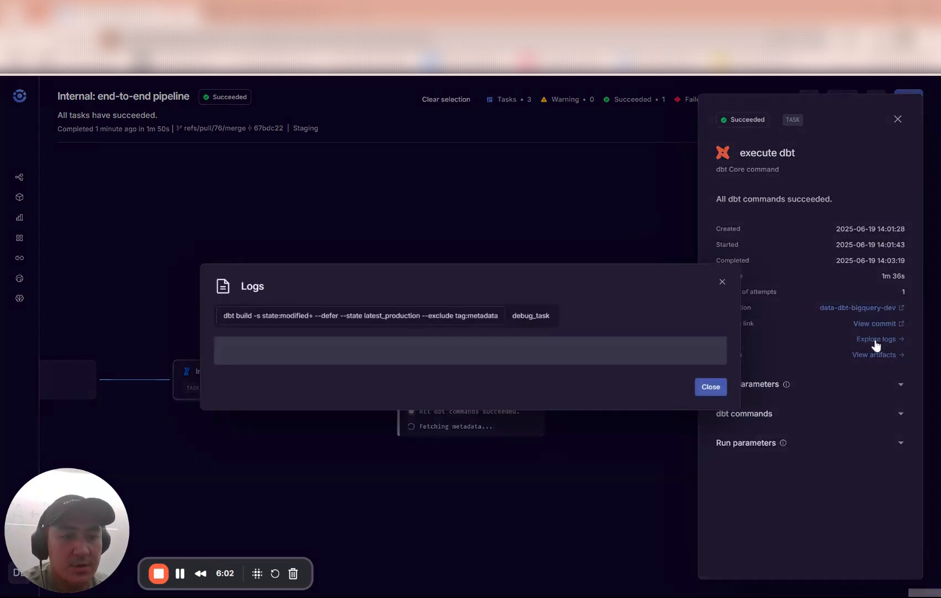
{"action": "left_click", "coordinate": [531, 315]}
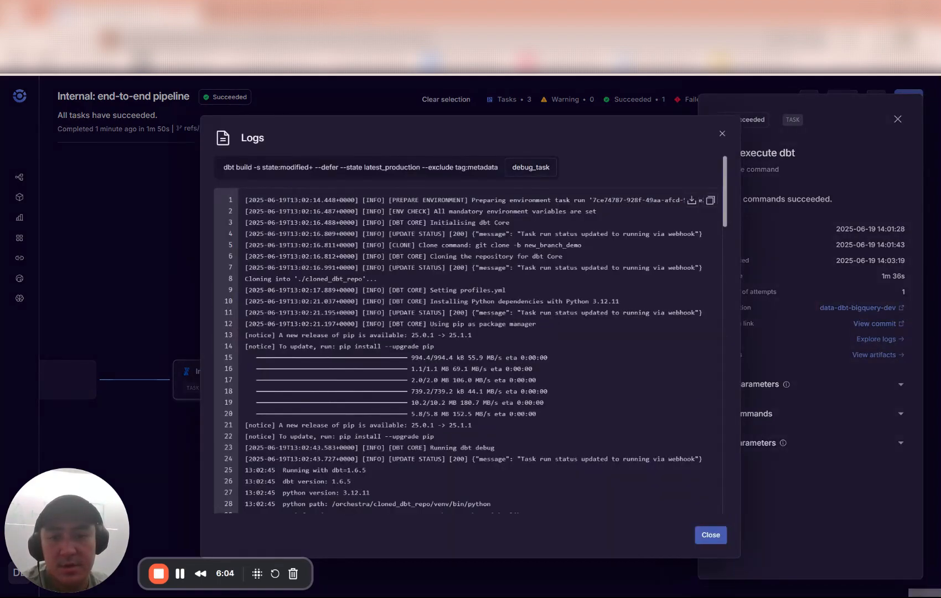
{"action": "scroll", "coordinate": [471, 330], "scroll_direction": "down", "scroll_amount": 10}
{"action": "scroll", "coordinate": [470, 331], "scroll_direction": "down", "scroll_amount": 10}
{"action": "scroll", "coordinate": [471, 330], "scroll_direction": "down", "scroll_amount": 8}
{"action": "scroll", "coordinate": [470, 330], "scroll_direction": "down", "scroll_amount": 8}
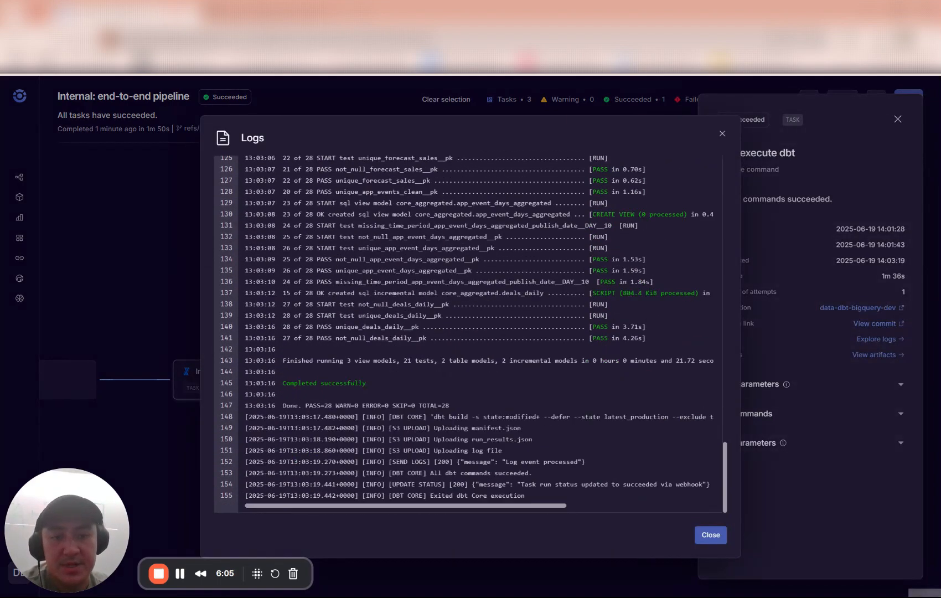
{"action": "scroll", "coordinate": [470, 331], "scroll_direction": "up", "scroll_amount": 10}
{"action": "scroll", "coordinate": [471, 330], "scroll_direction": "up", "scroll_amount": 10}
{"action": "scroll", "coordinate": [471, 330], "scroll_direction": "up", "scroll_amount": 5}
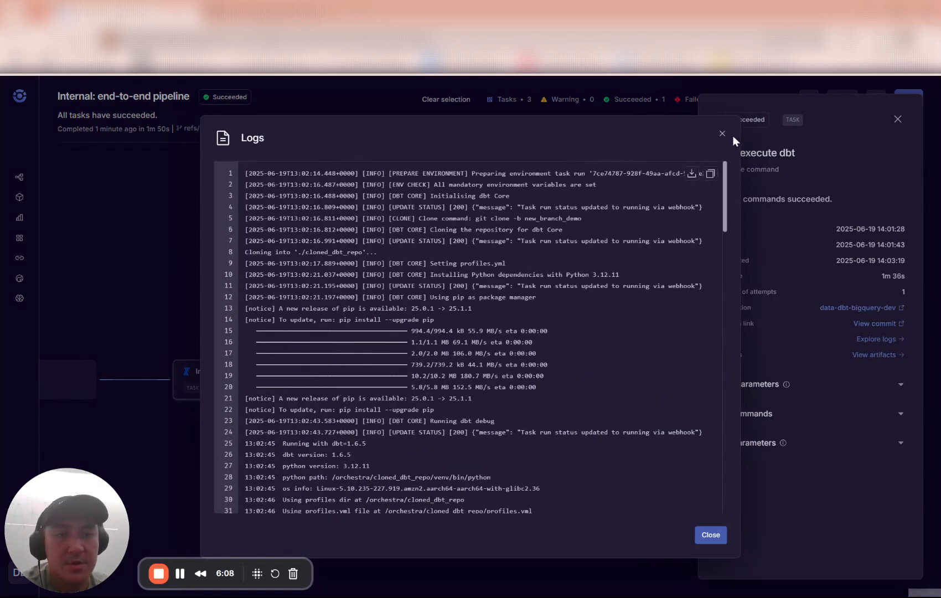
{"action": "scroll", "coordinate": [617, 327], "scroll_direction": "down", "scroll_amount": 15}
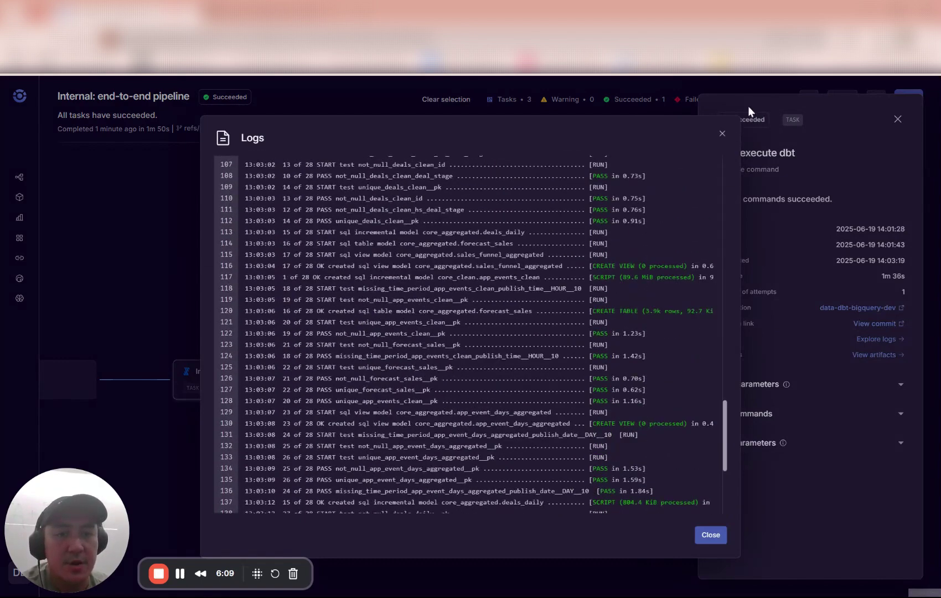
{"action": "left_click", "coordinate": [721, 135]}
- Return to pull request #76 on GitHub and merge new_branch_demo into main
{"action": "key", "text": "ctrl+Tab"}
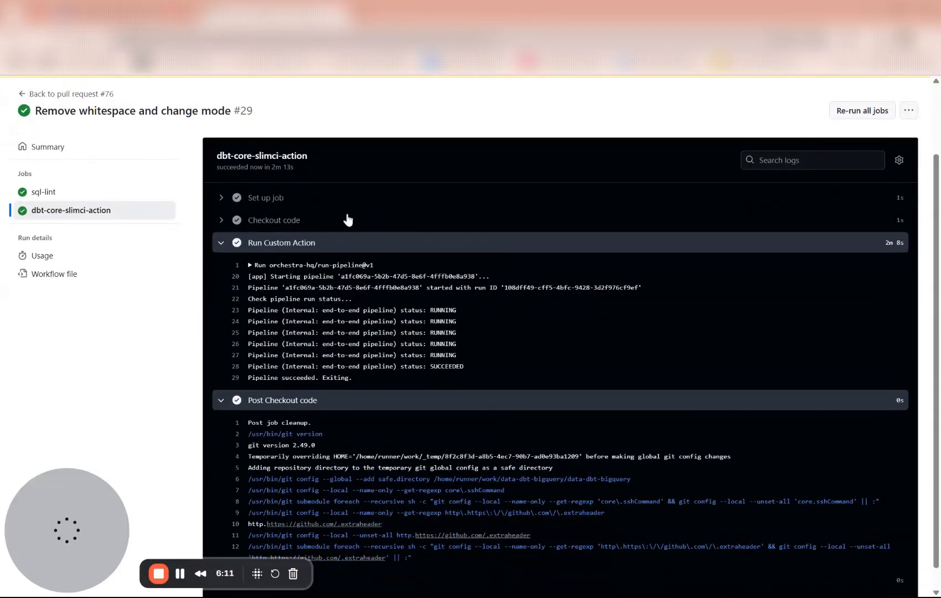
{"action": "scroll", "coordinate": [490, 375], "scroll_direction": "down", "scroll_amount": 1}
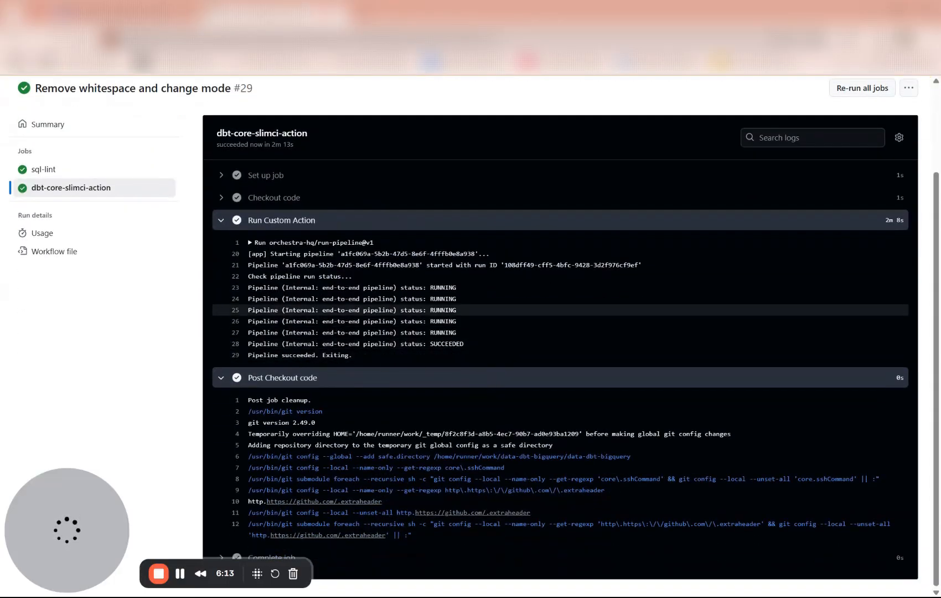
{"action": "scroll", "coordinate": [409, 314], "scroll_direction": "up", "scroll_amount": 3}
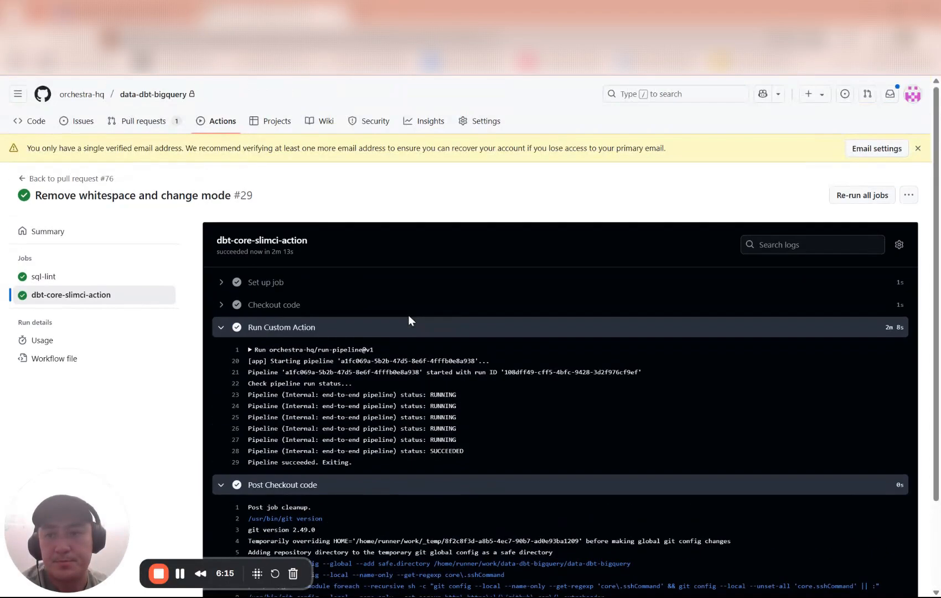
{"action": "left_click", "coordinate": [92, 179]}
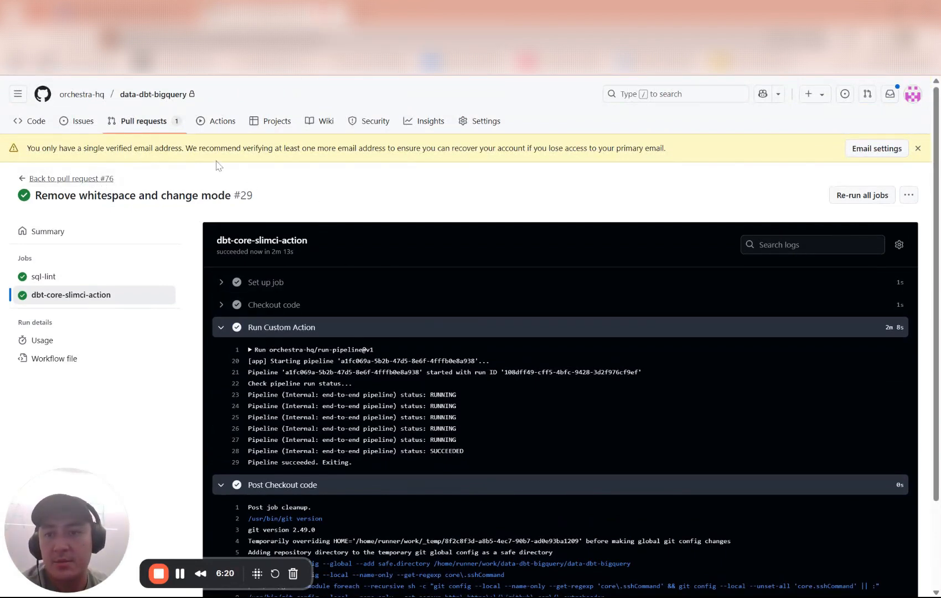
{"action": "scroll", "coordinate": [309, 337], "scroll_direction": "down", "scroll_amount": 10}
{"action": "scroll", "coordinate": [309, 337], "scroll_direction": "down", "scroll_amount": 5}
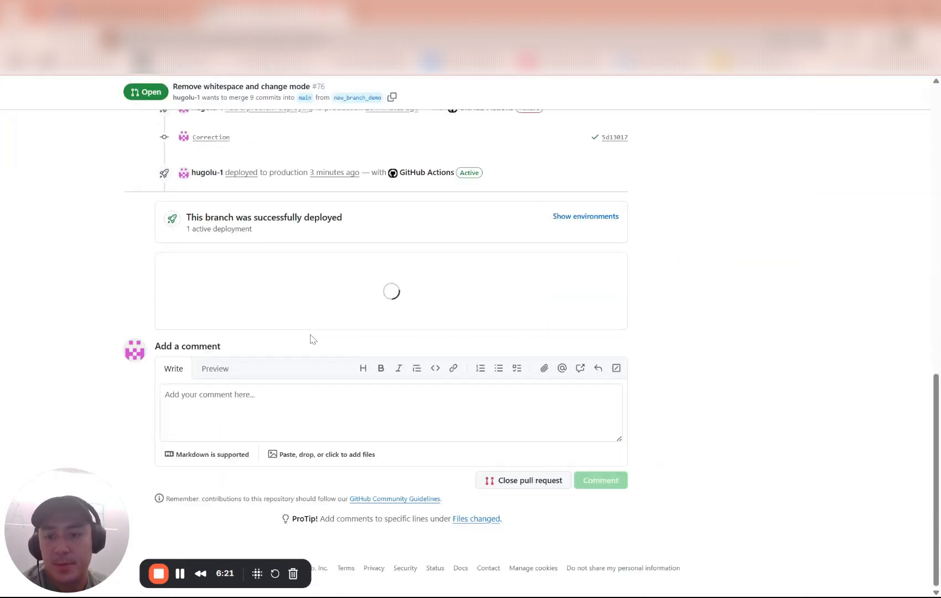
{"action": "left_click", "coordinate": [206, 408]}
{"action": "left_click", "coordinate": [198, 448]}
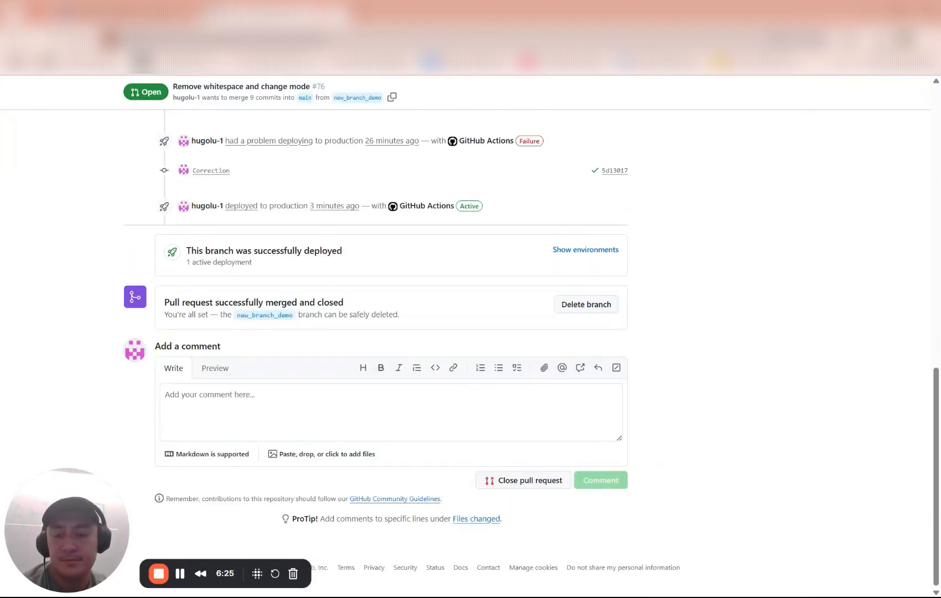
{"action": "scroll", "coordinate": [257, 329], "scroll_direction": "up", "scroll_amount": 5}
{"action": "scroll", "coordinate": [257, 329], "scroll_direction": "up", "scroll_amount": 5}
{"action": "scroll", "coordinate": [258, 328], "scroll_direction": "up", "scroll_amount": 5}
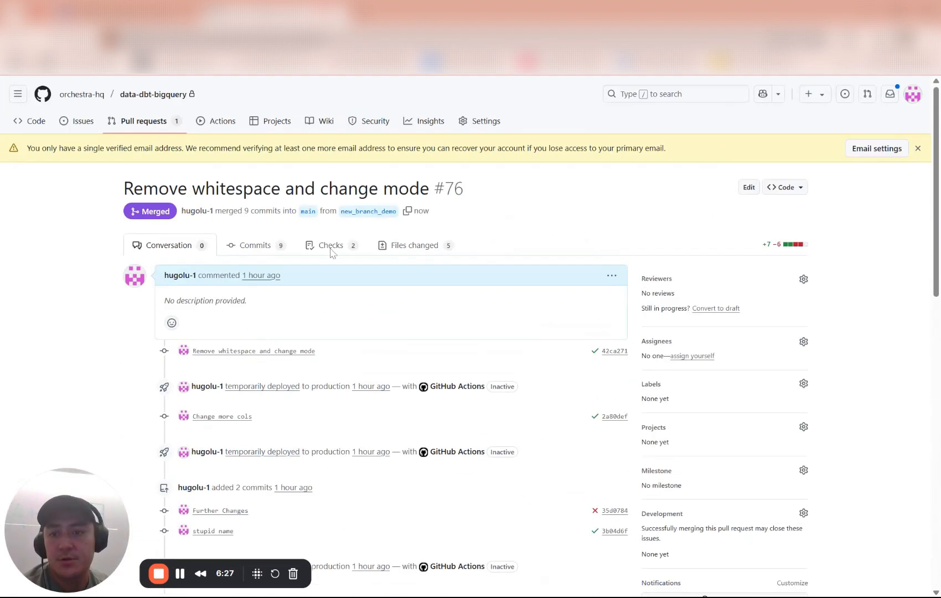
- From Actions, open the DBT Build Changed Models run triggered by merging PR #76 into main
{"action": "left_click", "coordinate": [222, 121]}
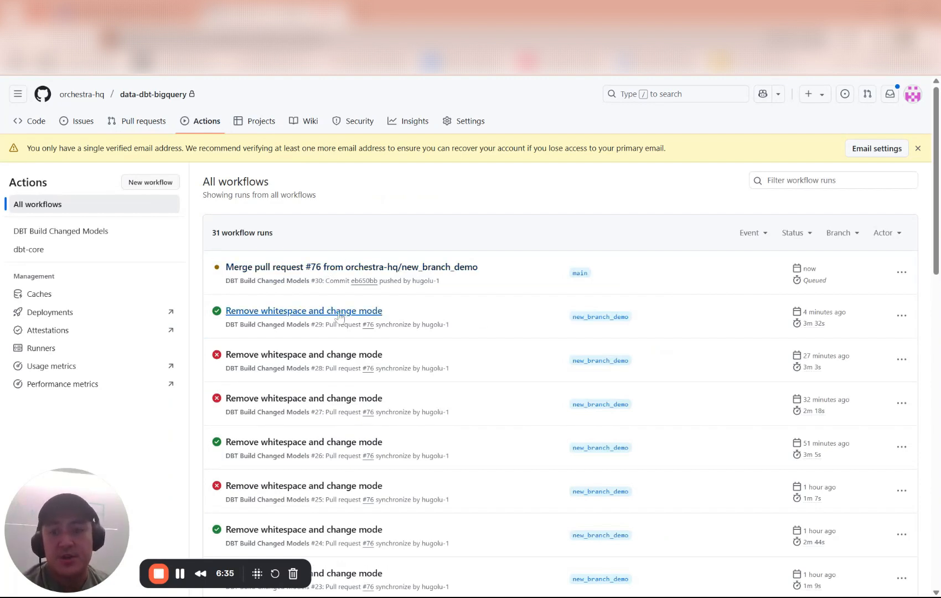
{"action": "left_click", "coordinate": [337, 267]}
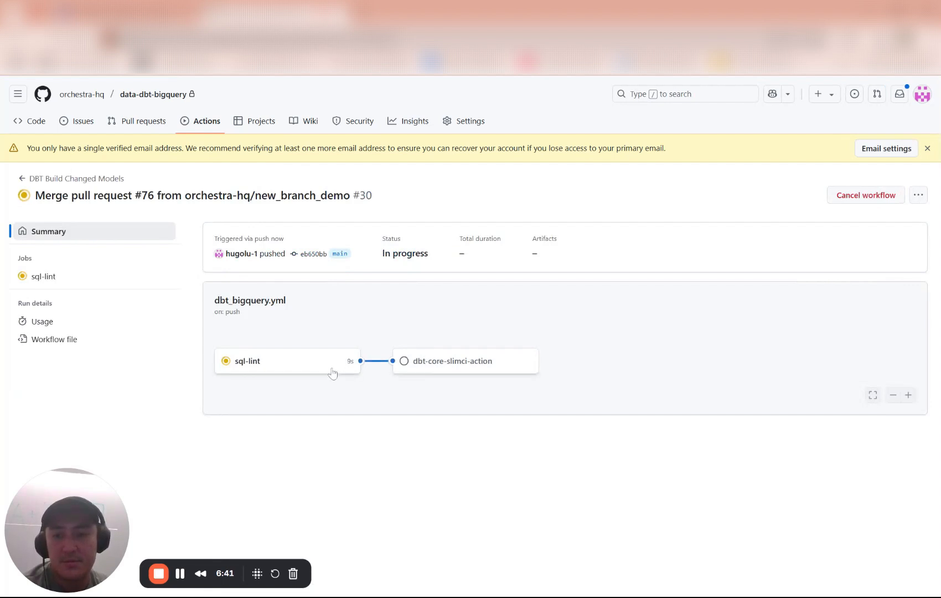
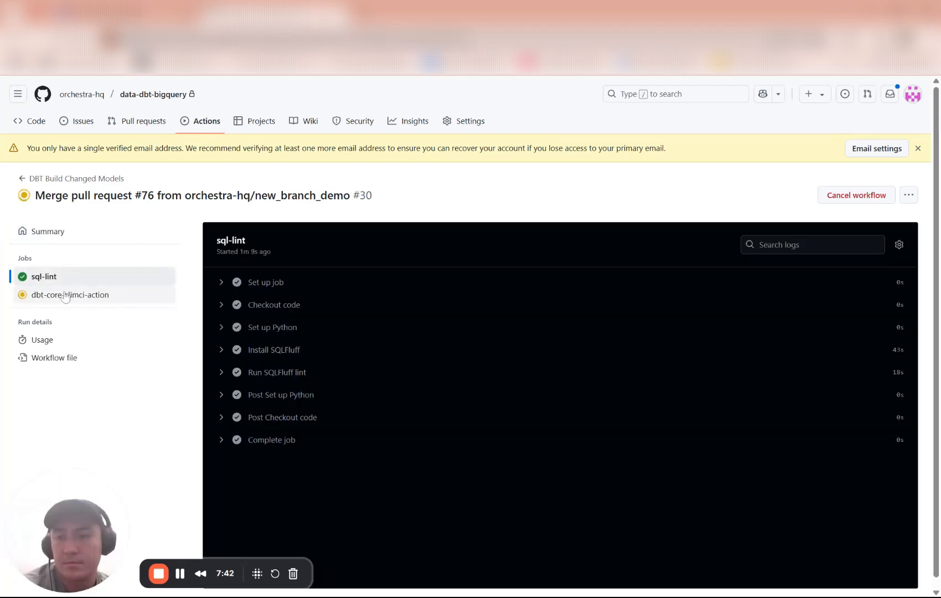
- View the dbt-core-slimci-action job log, then move to the Orchestra Pipelines list
{"action": "left_click", "coordinate": [65, 295]}
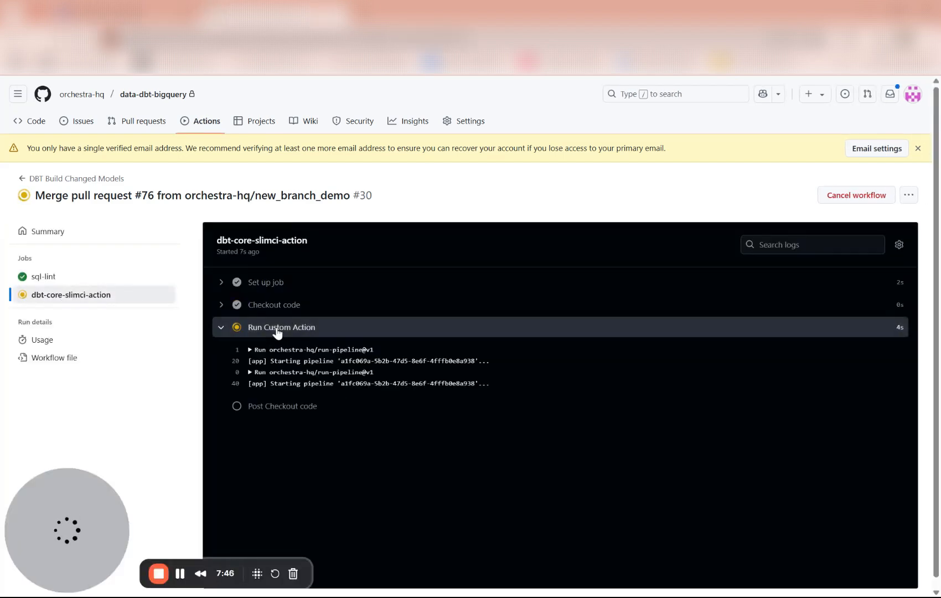
{"action": "left_click", "coordinate": [125, 14]}
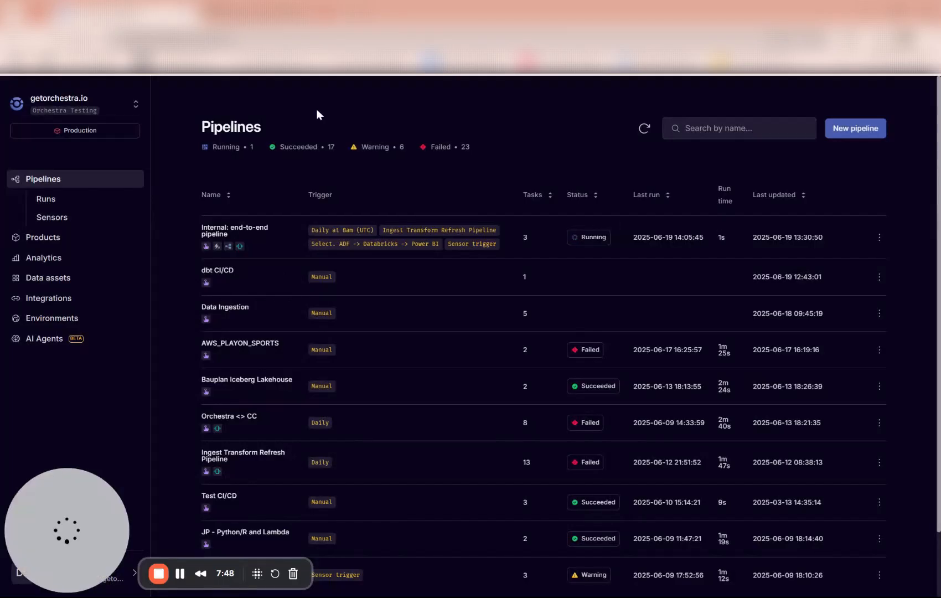
{"action": "mouse_move", "coordinate": [544, 237]}
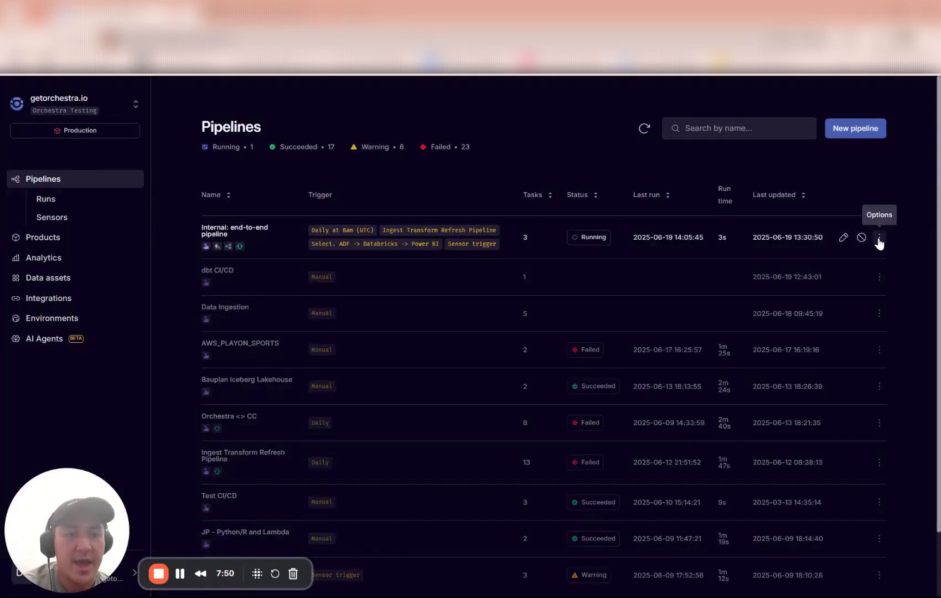
- From View all runs of the end-to-end pipeline, open the running main / Production run
{"action": "left_click", "coordinate": [879, 238]}
{"action": "left_click", "coordinate": [834, 298]}
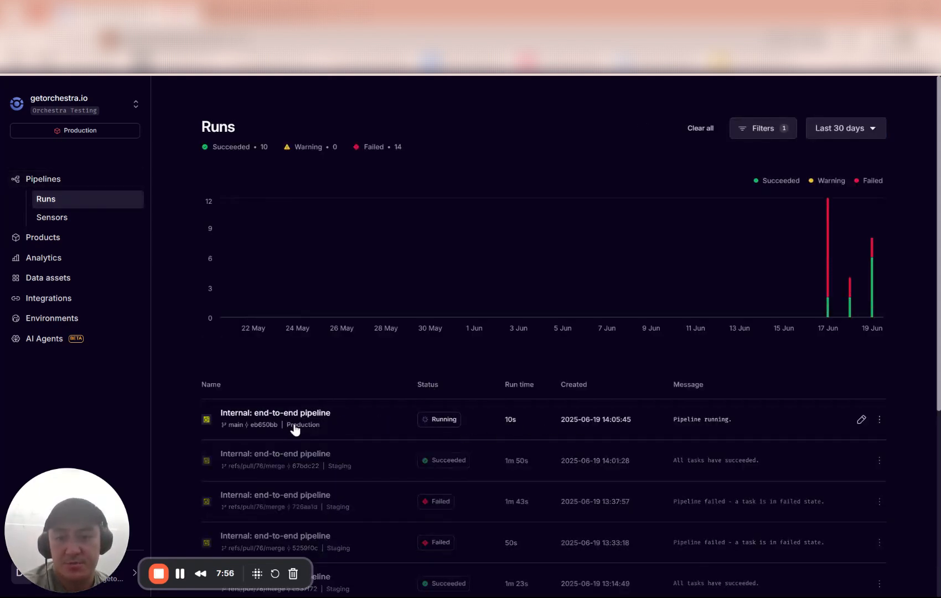
{"action": "left_click", "coordinate": [369, 427]}
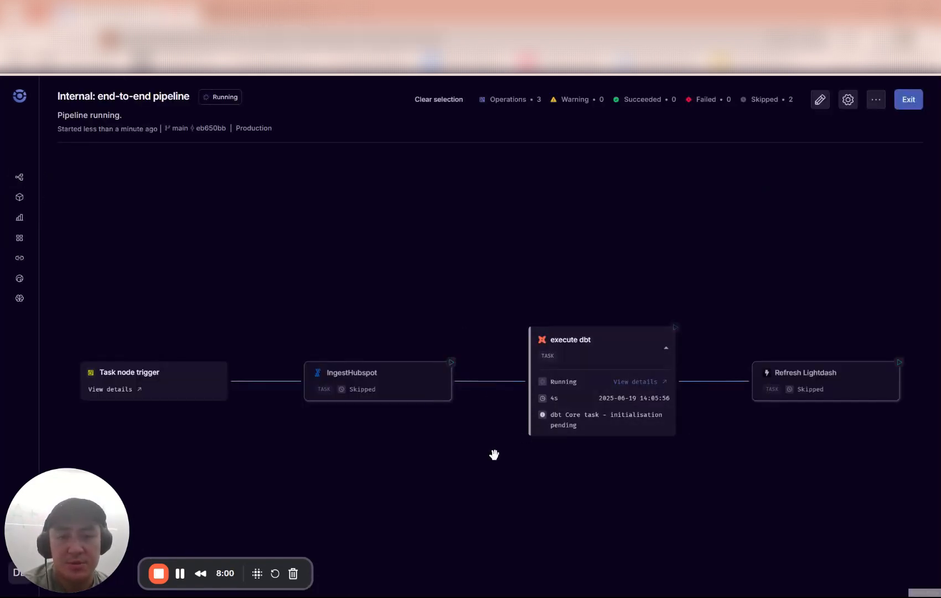
- Peek at the execute dbt task details, then review the run inputs the trigger received
{"action": "left_click_drag", "start_coordinate": [500, 455], "coordinate": [438, 438]}
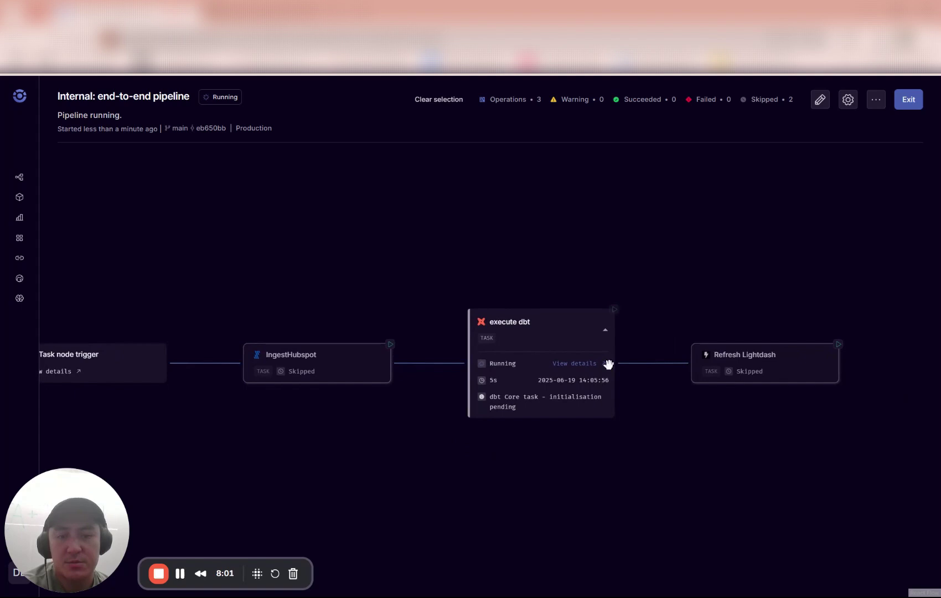
{"action": "left_click", "coordinate": [569, 362]}
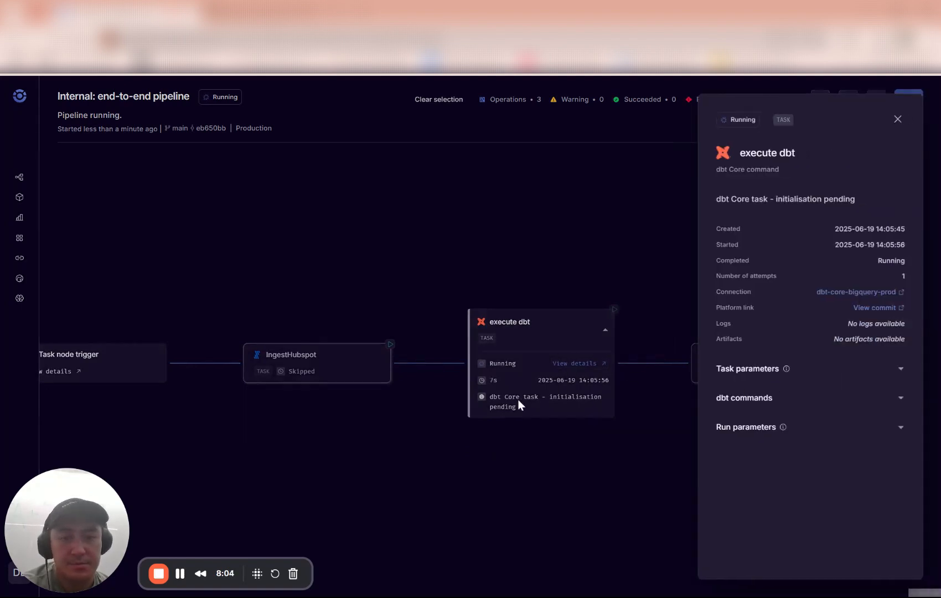
{"action": "left_click", "coordinate": [430, 449]}
{"action": "left_click_drag", "start_coordinate": [272, 481], "coordinate": [504, 447]}
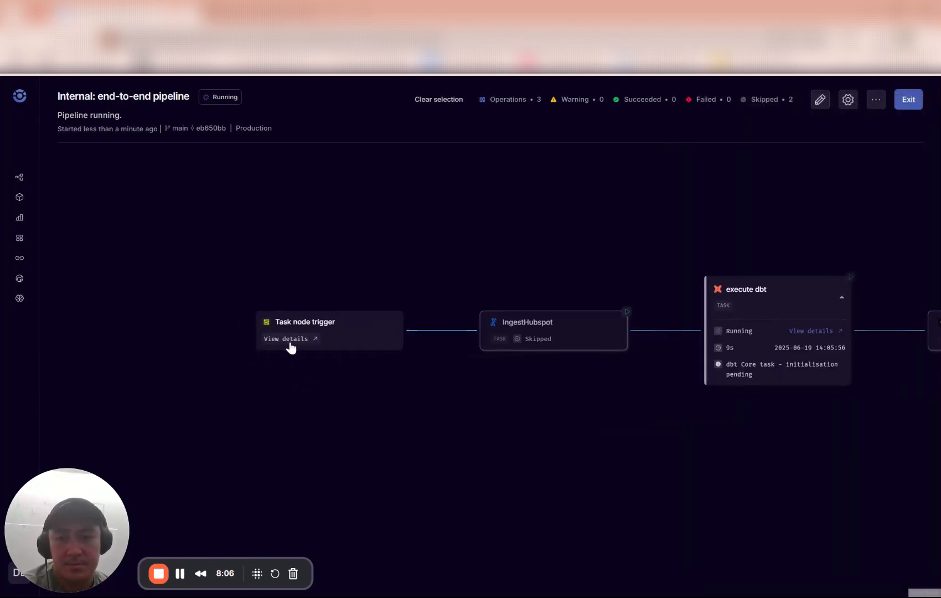
{"action": "left_click", "coordinate": [287, 339]}
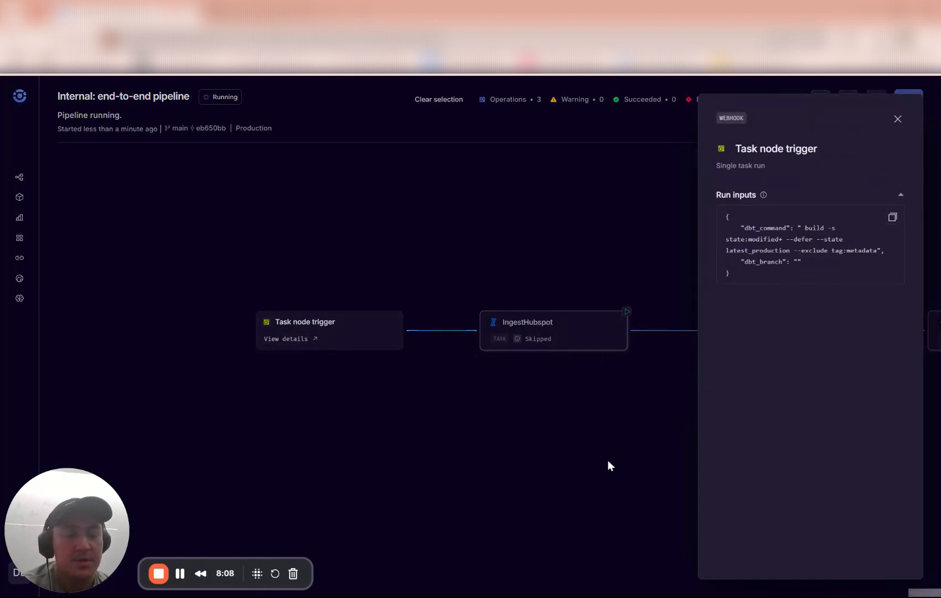
{"action": "left_click", "coordinate": [608, 460]}
- Inspect execute dbt's dbt commands and task parameters, noting the empty branch value
{"action": "left_click_drag", "start_coordinate": [676, 443], "coordinate": [533, 434]}
{"action": "left_click", "coordinate": [666, 324]}
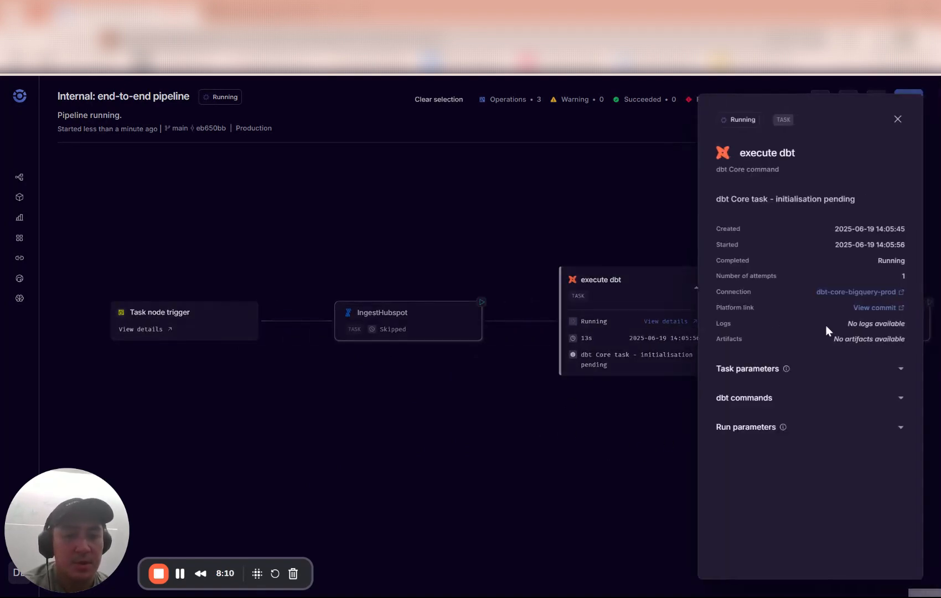
{"action": "left_click", "coordinate": [749, 399]}
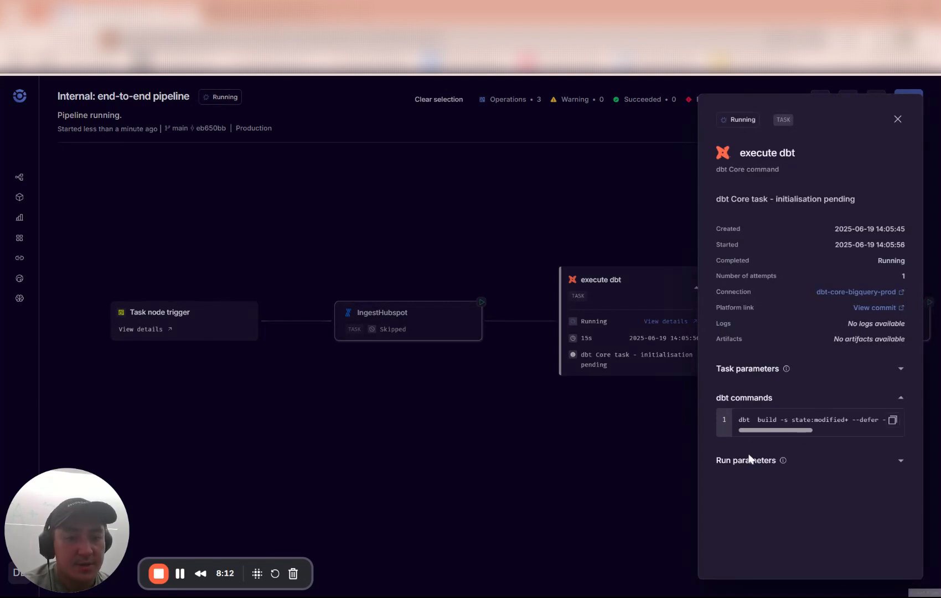
{"action": "left_click", "coordinate": [750, 368]}
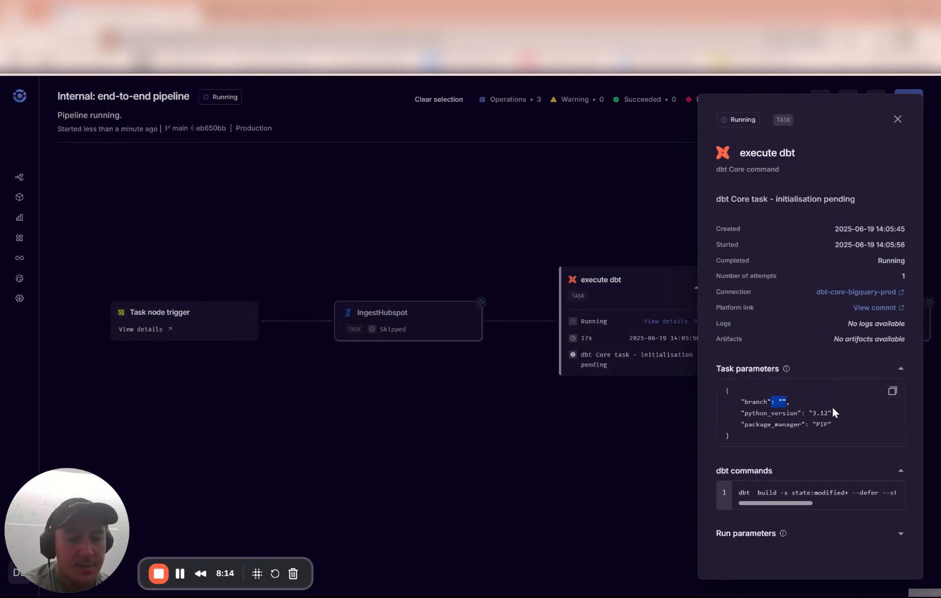
{"action": "left_click_drag", "start_coordinate": [838, 413], "coordinate": [792, 424]}
{"action": "left_click_drag", "start_coordinate": [747, 401], "coordinate": [802, 406]}
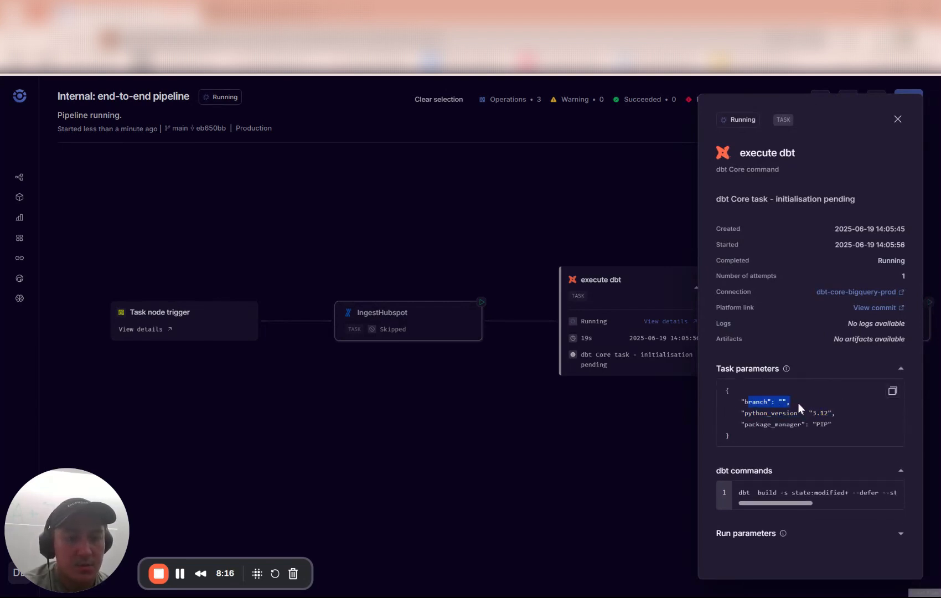
{"action": "left_click", "coordinate": [631, 436]}
{"action": "left_click_drag", "start_coordinate": [721, 433], "coordinate": [613, 439]}
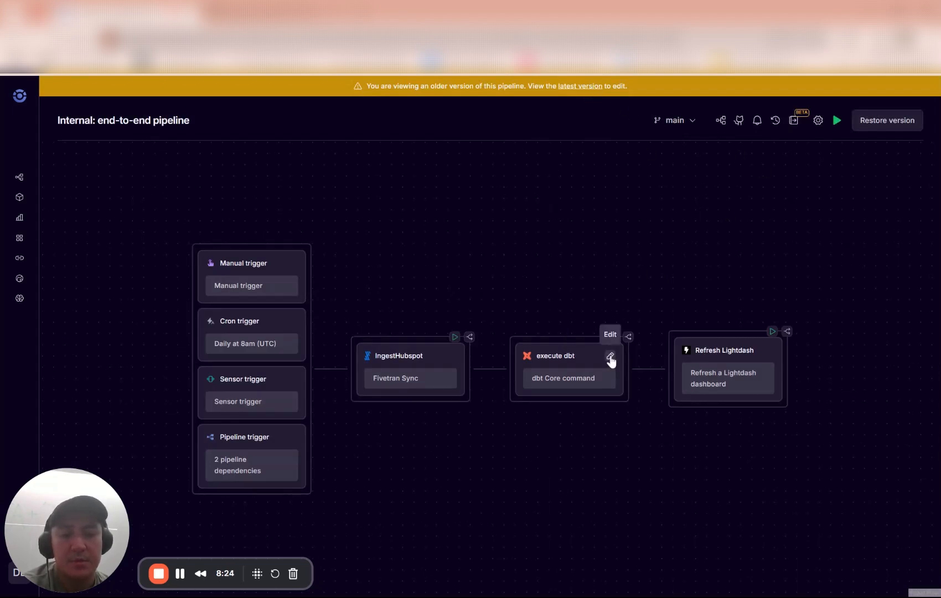
- Review execute dbt's optional settings, then show the dbt_command and dbt_branch pipeline inputs
{"action": "left_click", "coordinate": [609, 360]}
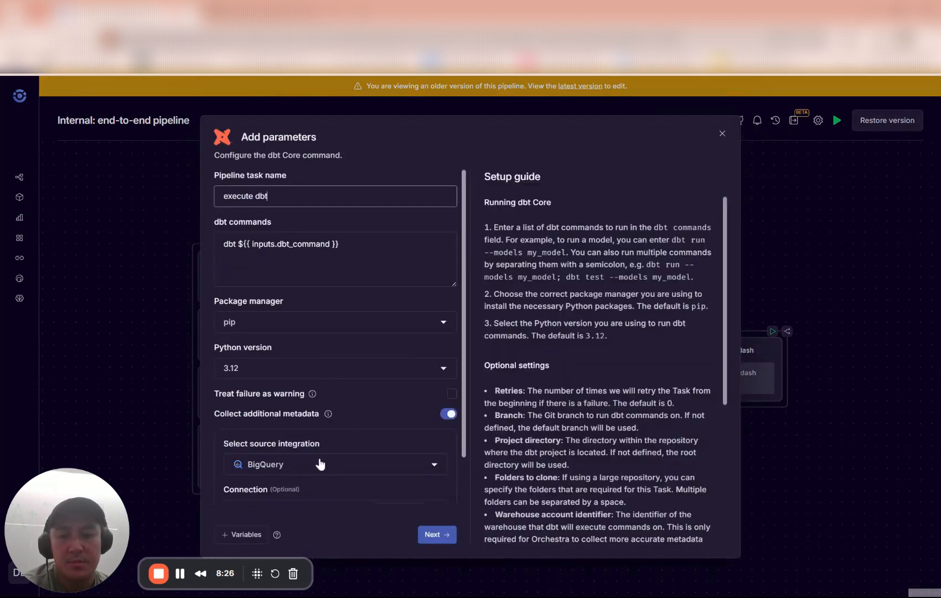
{"action": "scroll", "coordinate": [415, 365], "scroll_direction": "down", "scroll_amount": 3}
{"action": "left_click", "coordinate": [253, 487]}
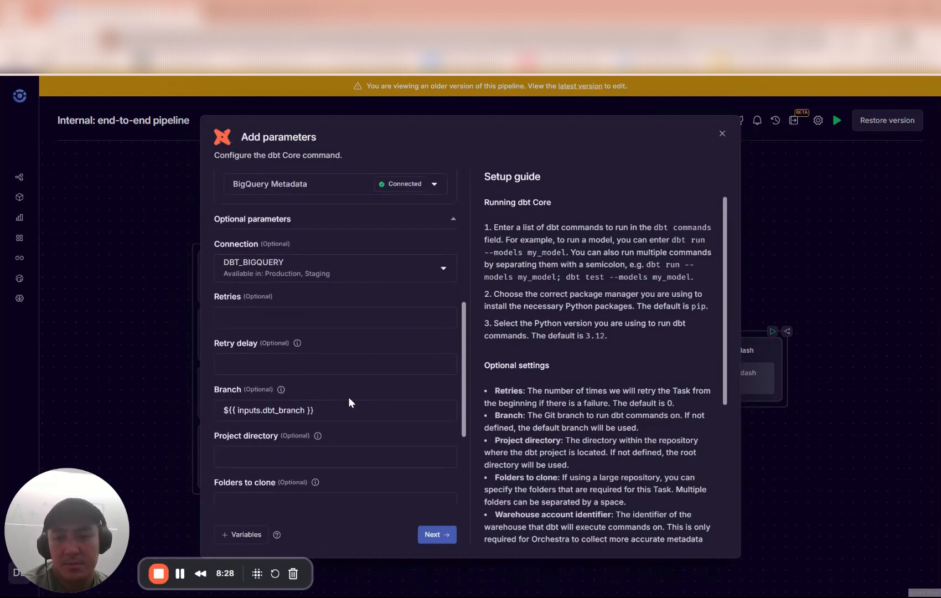
{"action": "left_click", "coordinate": [722, 134]}
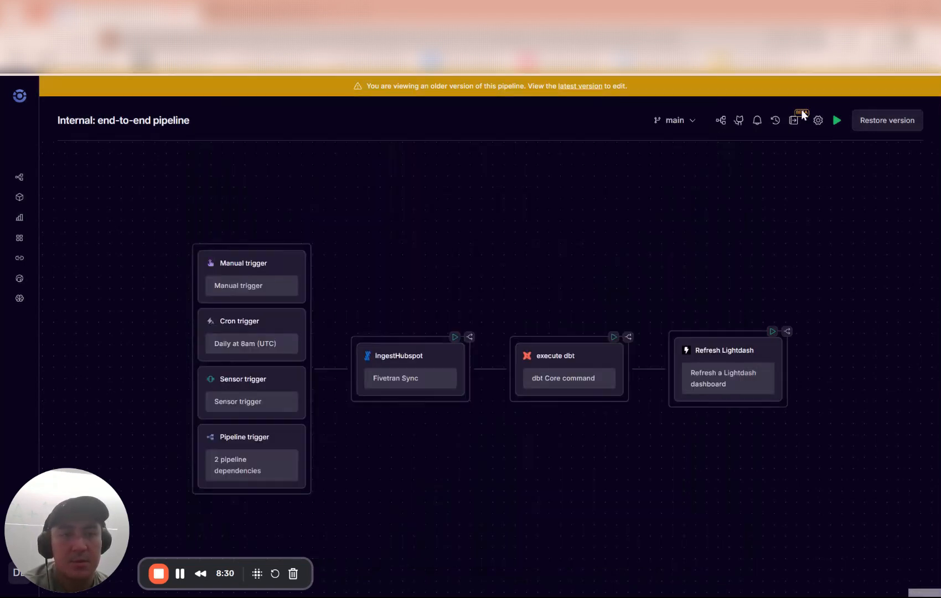
{"action": "left_click", "coordinate": [793, 121]}
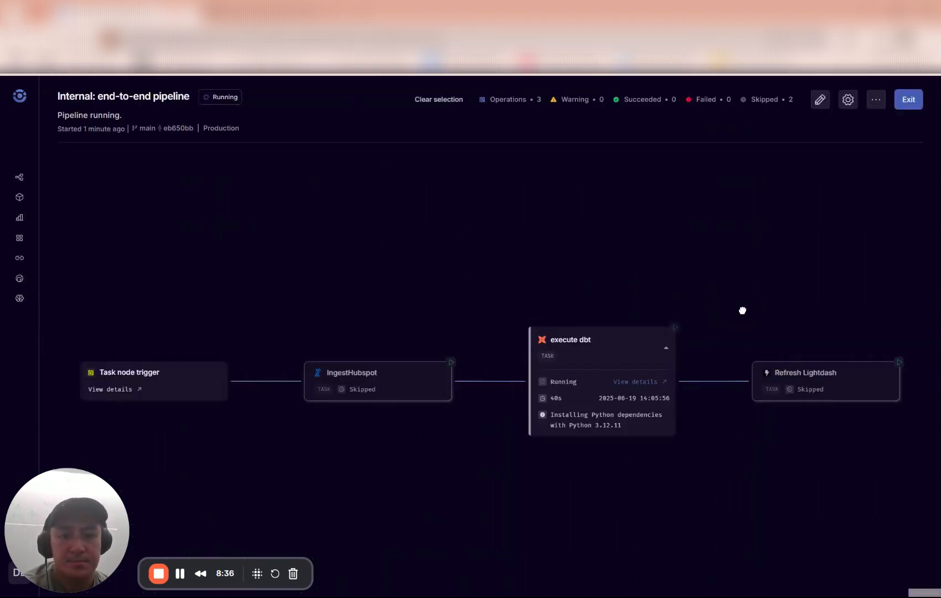
- Expand the execute dbt task and view its details confirming all dbt commands passed
{"action": "left_click_drag", "start_coordinate": [679, 299], "coordinate": [663, 288]}
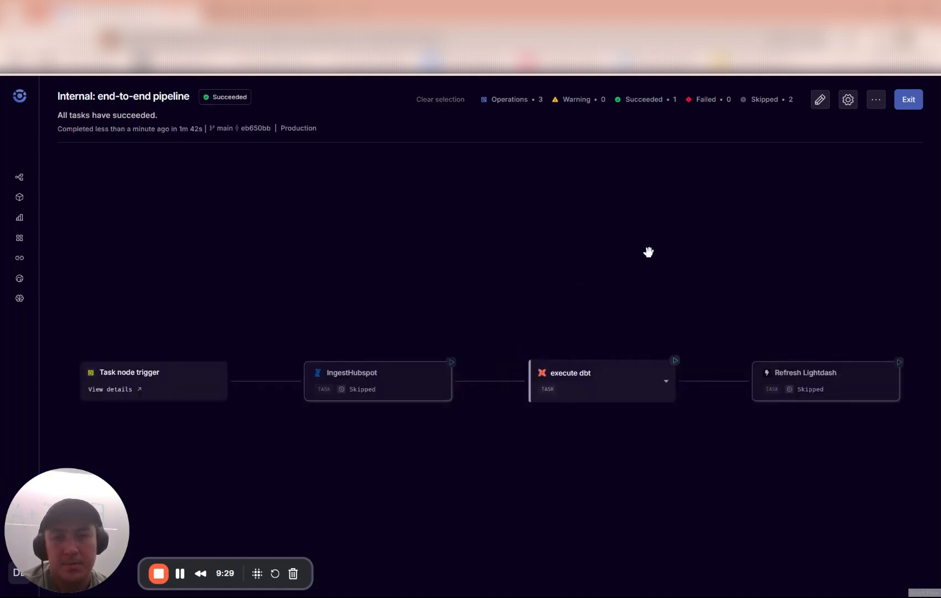
{"action": "left_click_drag", "start_coordinate": [596, 256], "coordinate": [461, 252]}
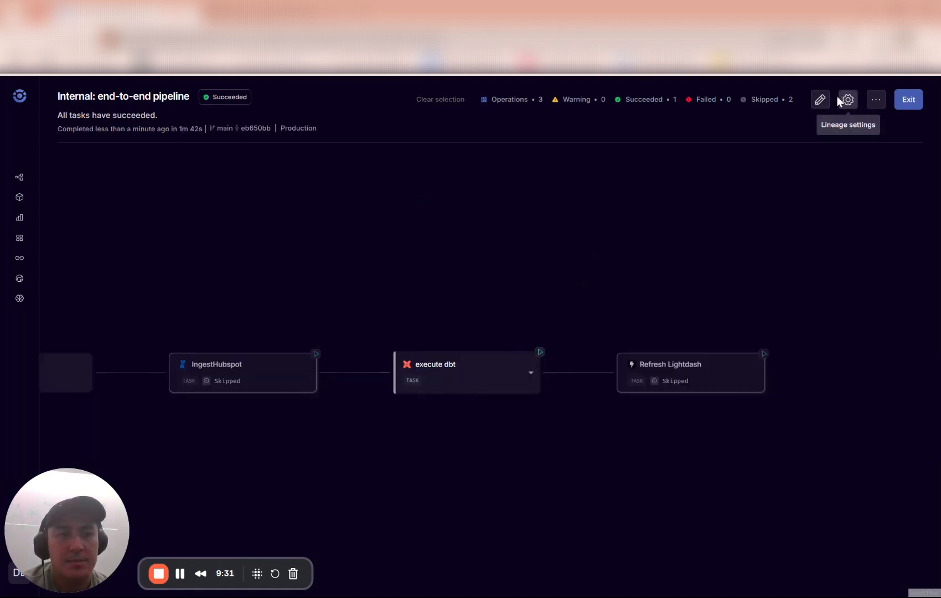
{"action": "left_click", "coordinate": [476, 373]}
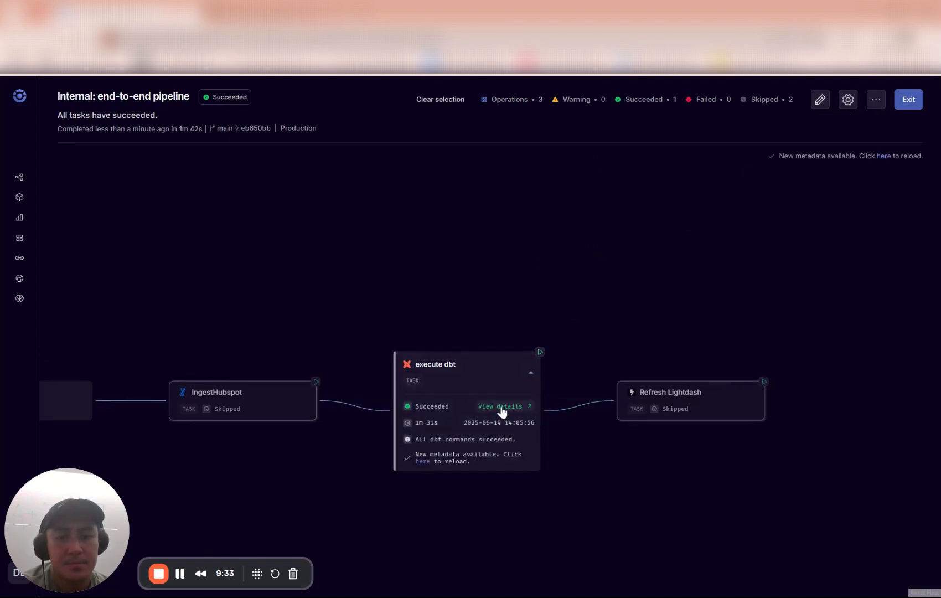
{"action": "left_click", "coordinate": [500, 407]}
{"action": "key", "text": "Escape"}
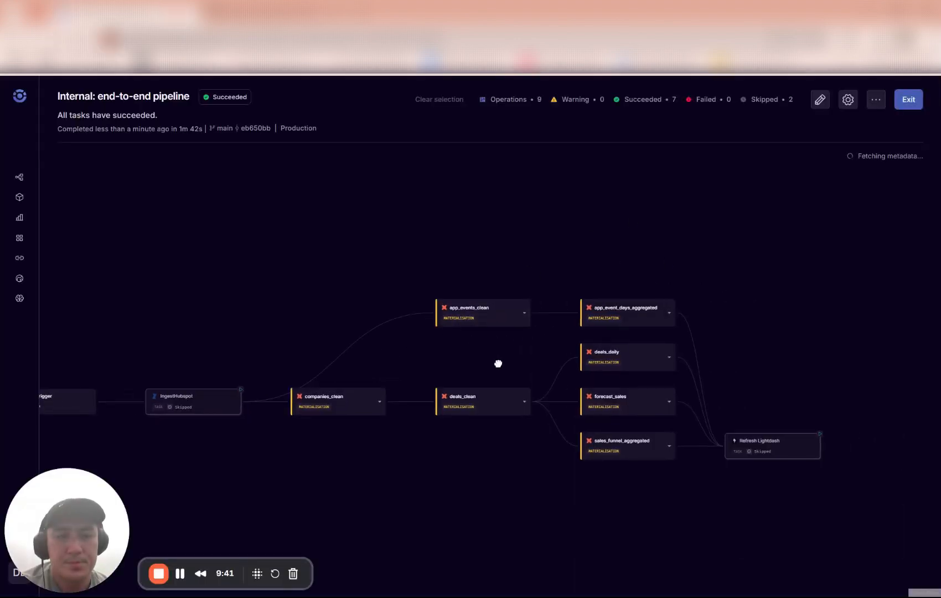
- Expand deals_clean, forecast_sales, deals_daily, app_event_days_aggregated and app_events_clean model results
{"action": "left_click", "coordinate": [470, 402]}
{"action": "left_click", "coordinate": [619, 408]}
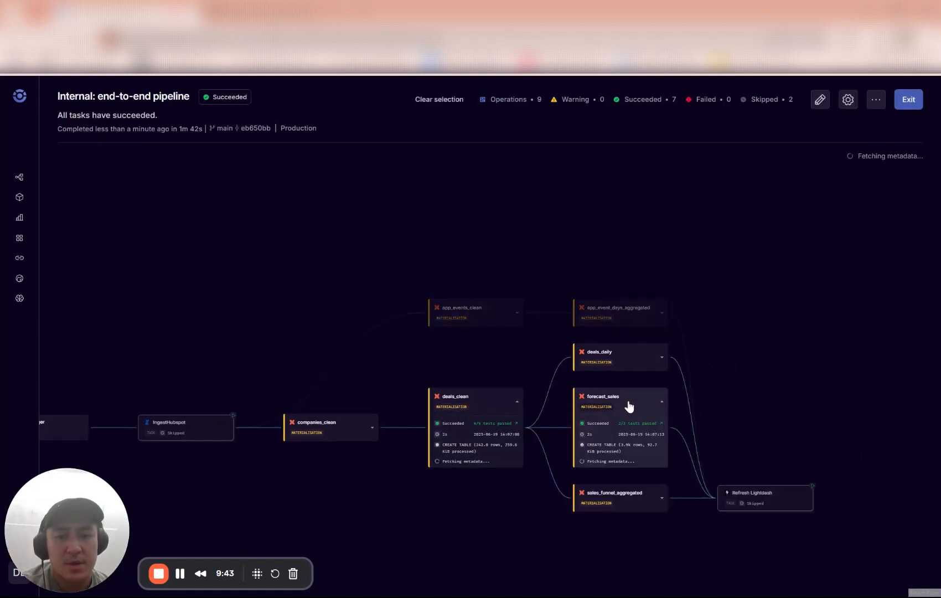
{"action": "left_click", "coordinate": [625, 362]}
{"action": "left_click", "coordinate": [636, 316]}
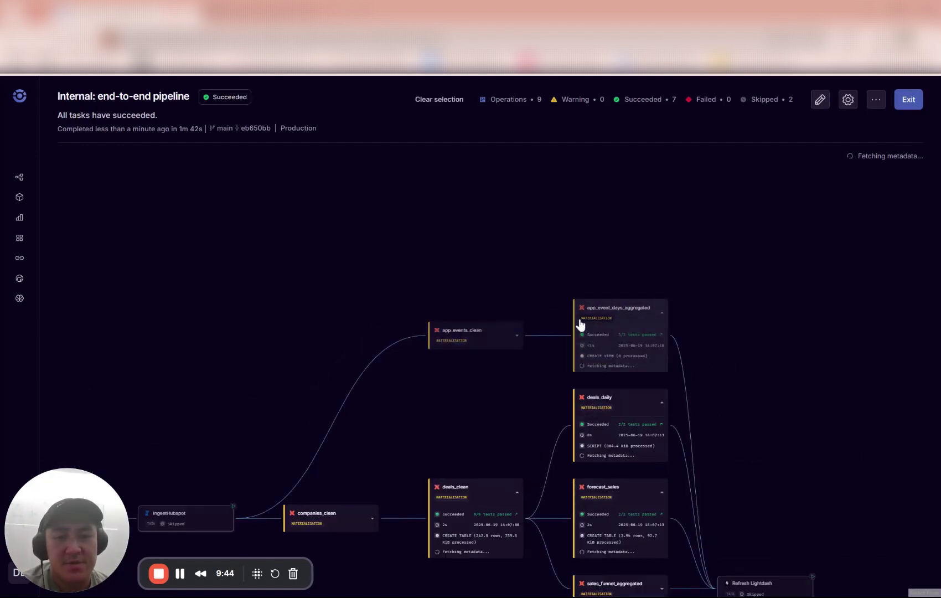
{"action": "left_click", "coordinate": [485, 334]}
- Pan across the graph reviewing each model's passing tests and the skipped Refresh Lightdash task
{"action": "mouse_move", "coordinate": [481, 430]}
{"action": "left_mouse_down"}
{"action": "mouse_move", "coordinate": [449, 353]}
{"action": "mouse_move", "coordinate": [448, 362]}
{"action": "mouse_move", "coordinate": [451, 331]}
{"action": "left_mouse_up"}
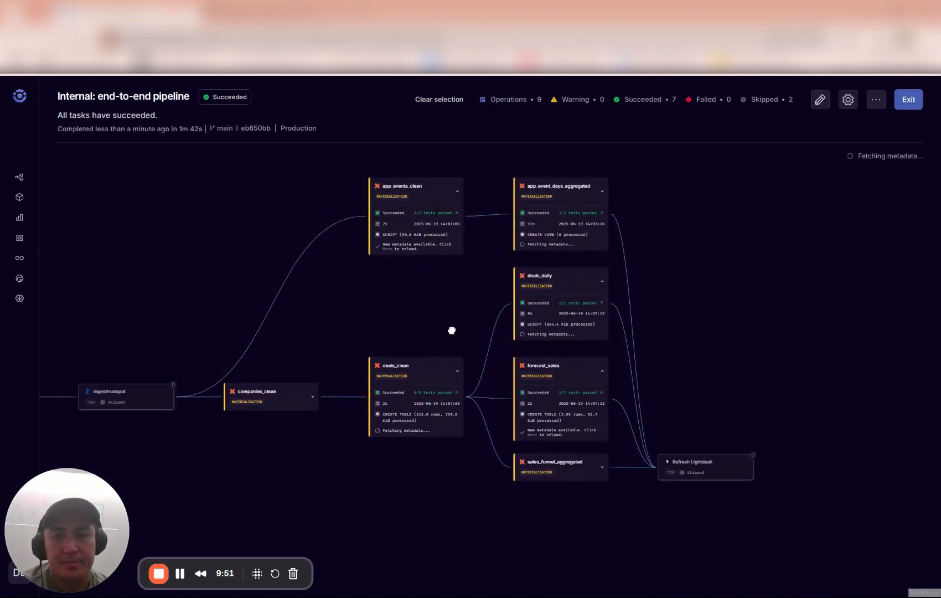
{"action": "scroll", "coordinate": [451, 331], "scroll_direction": "up", "scroll_amount": 2}
{"action": "scroll", "coordinate": [451, 330], "scroll_direction": "up", "scroll_amount": 2}
{"action": "scroll", "coordinate": [451, 330], "scroll_direction": "up", "scroll_amount": 3}
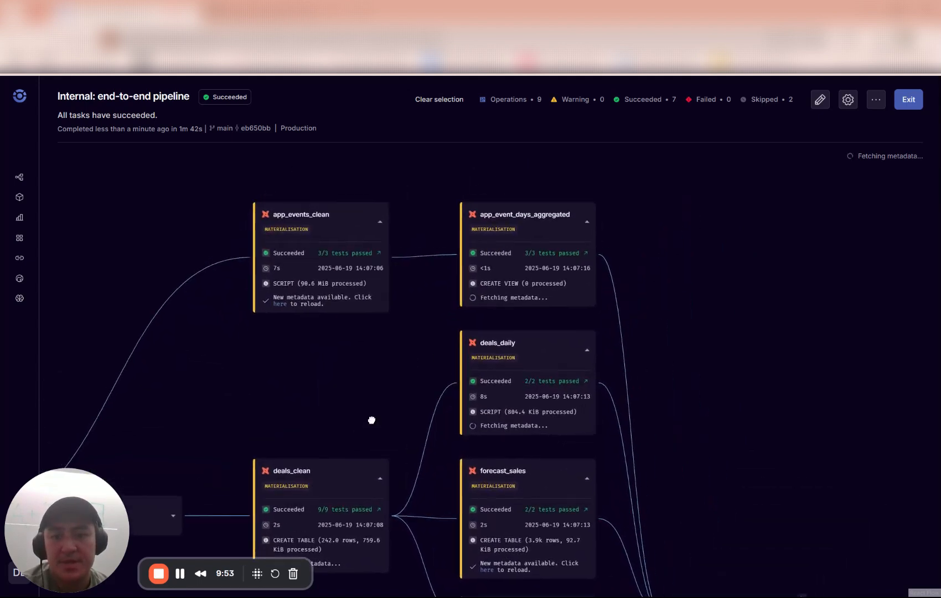
{"action": "mouse_move", "coordinate": [371, 420]}
{"action": "left_mouse_down"}
{"action": "mouse_move", "coordinate": [404, 334]}
{"action": "mouse_move", "coordinate": [280, 411]}
{"action": "mouse_move", "coordinate": [433, 291]}
{"action": "mouse_move", "coordinate": [420, 314]}
{"action": "left_mouse_up"}
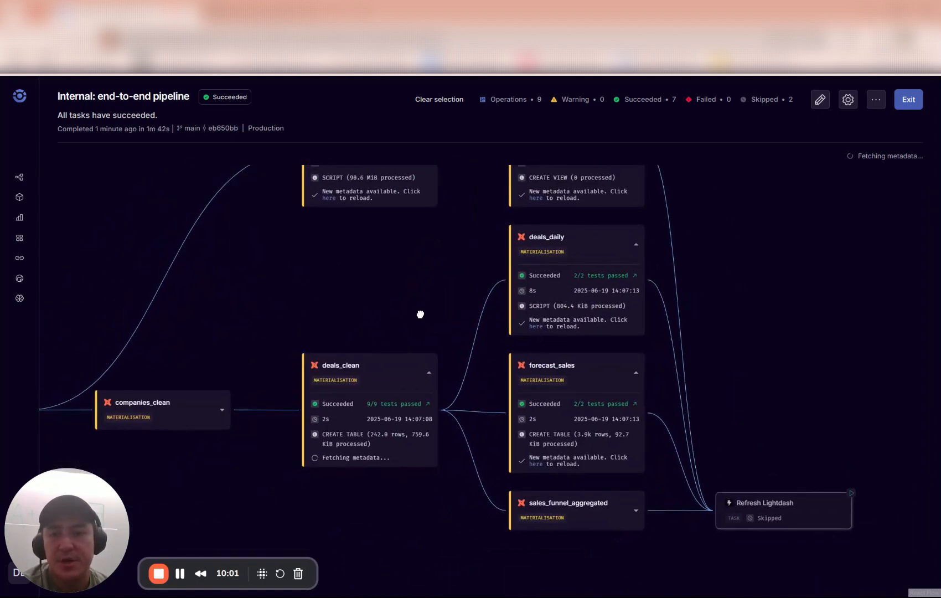
{"action": "left_click_drag", "start_coordinate": [419, 315], "coordinate": [276, 307]}
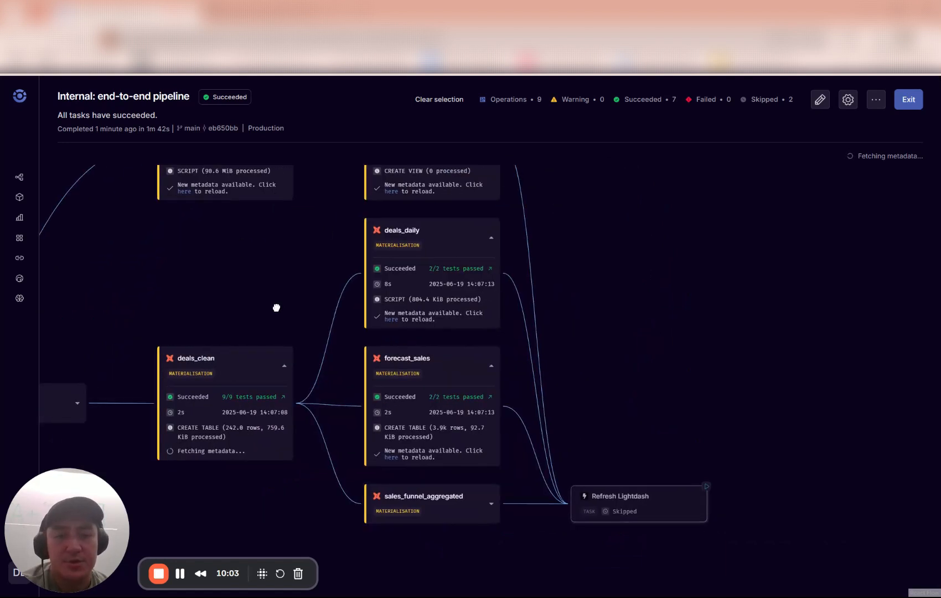
{"action": "left_click_drag", "start_coordinate": [598, 454], "coordinate": [541, 357]}
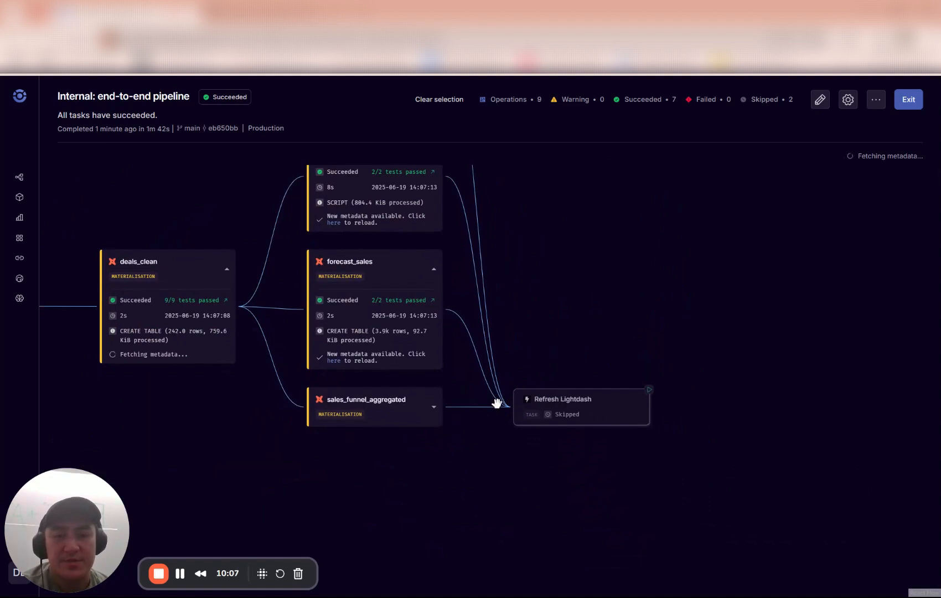
{"action": "left_click_drag", "start_coordinate": [562, 336], "coordinate": [426, 446]}
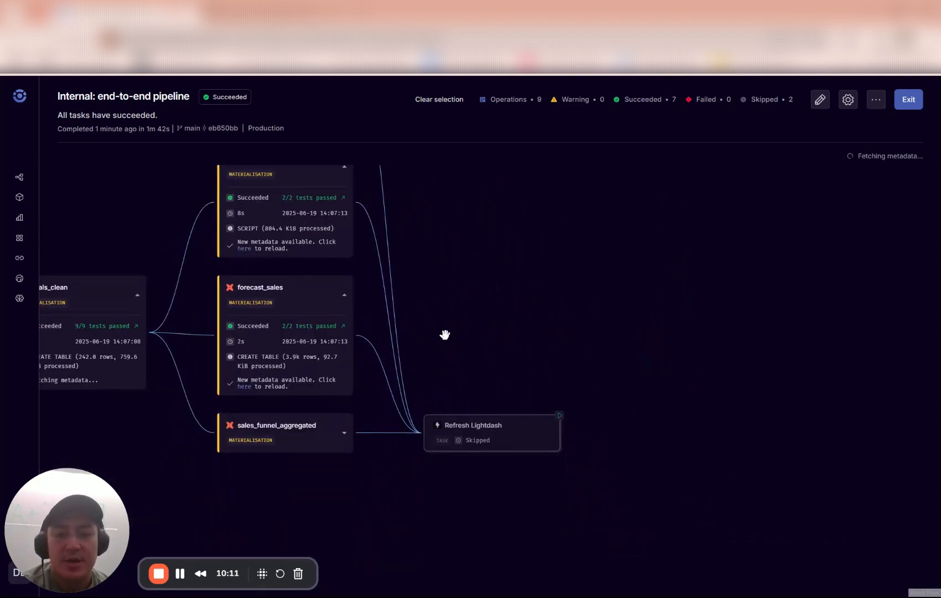
{"action": "mouse_move", "coordinate": [445, 335]}
{"action": "left_mouse_down"}
{"action": "mouse_move", "coordinate": [650, 503]}
{"action": "mouse_move", "coordinate": [672, 504]}
{"action": "left_mouse_up"}
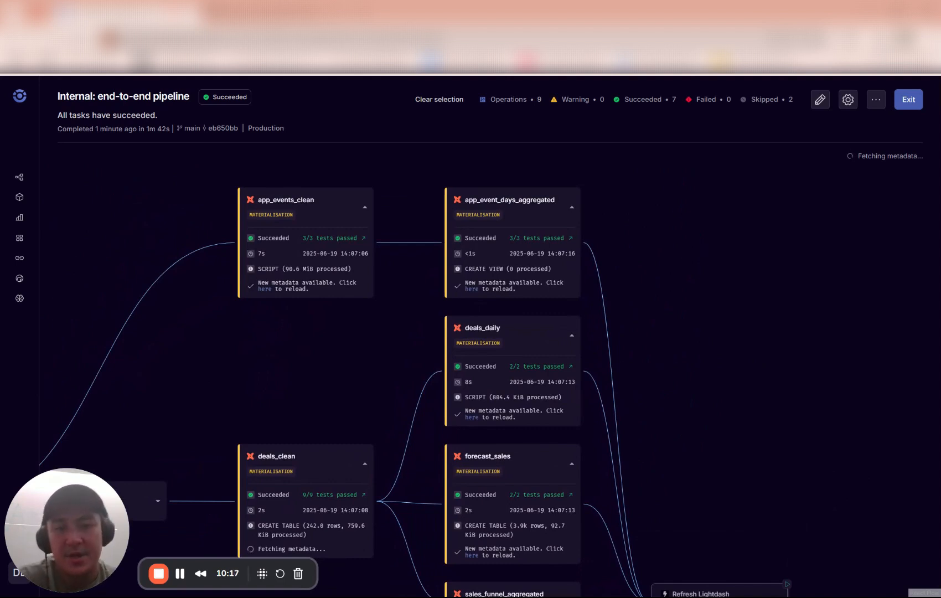
{"action": "left_click_drag", "start_coordinate": [672, 503], "coordinate": [657, 385]}
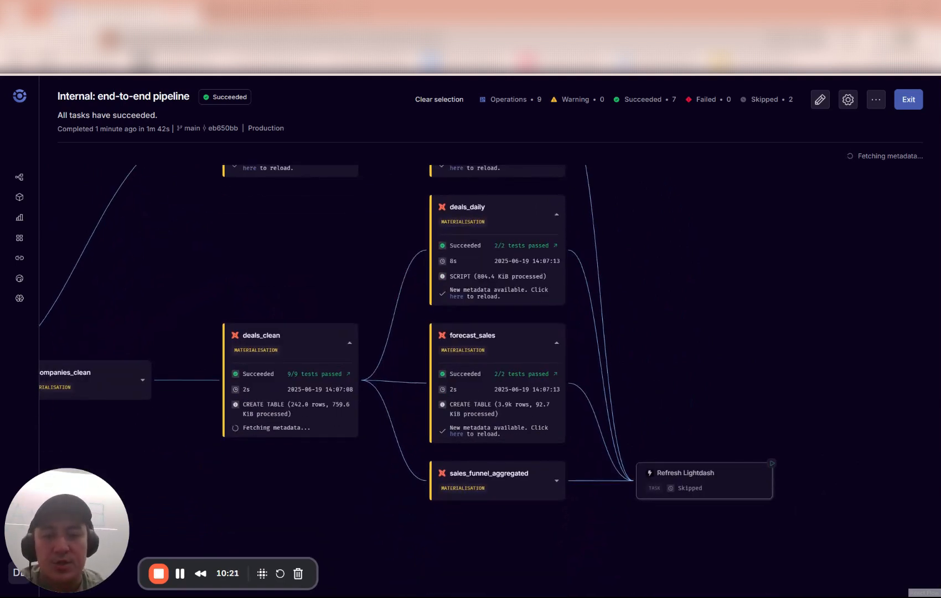
{"action": "left_click_drag", "start_coordinate": [676, 377], "coordinate": [618, 460]}
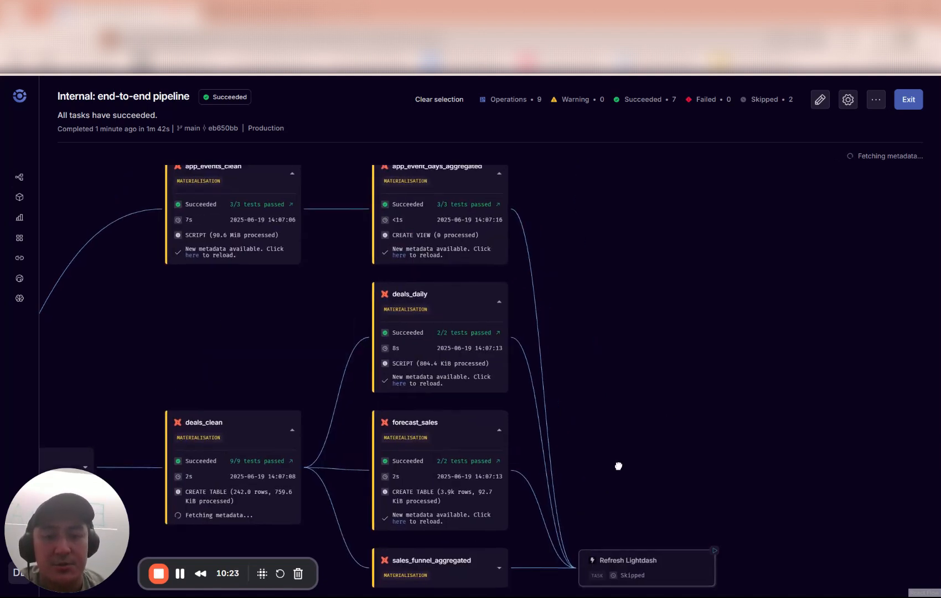
- Collapse the five expanded model result nodes
{"action": "left_click", "coordinate": [500, 307]}
{"action": "left_click", "coordinate": [401, 376]}
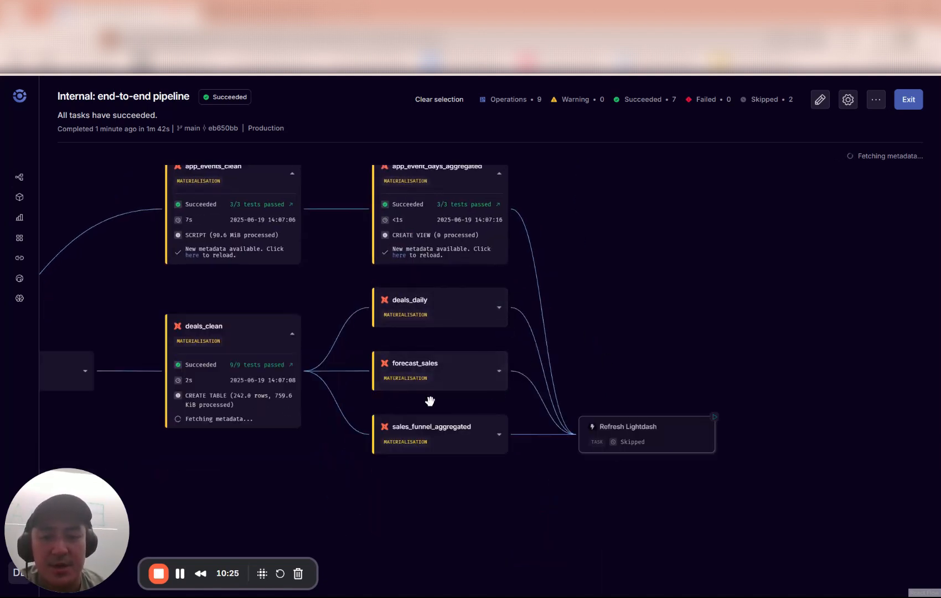
{"action": "left_click", "coordinate": [254, 331]}
{"action": "left_click", "coordinate": [235, 176]}
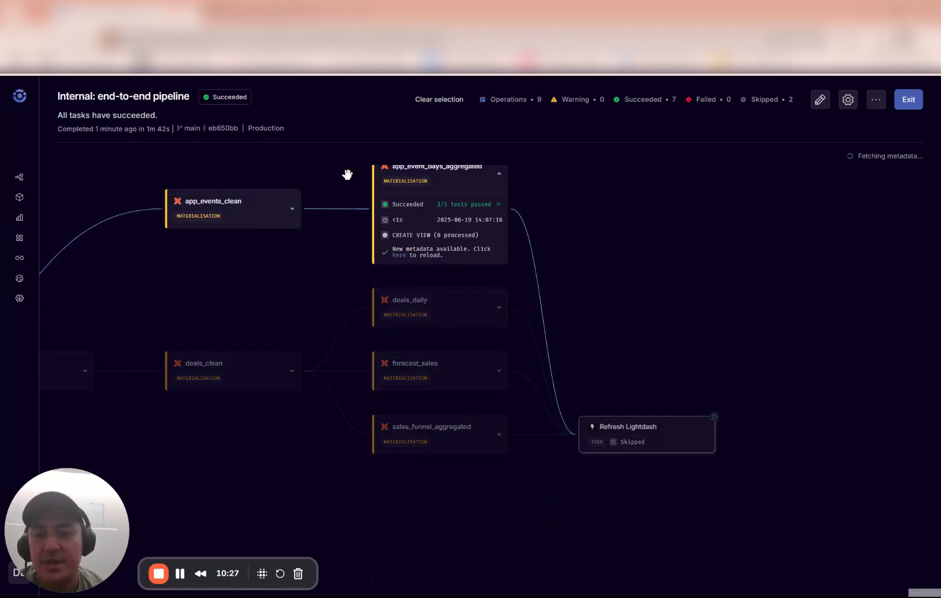
{"action": "left_click", "coordinate": [421, 178]}
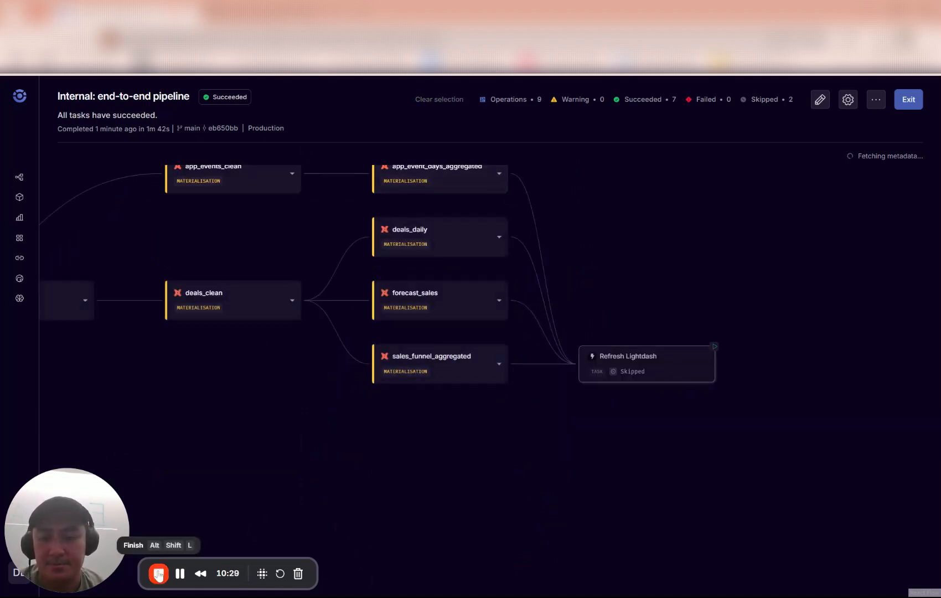